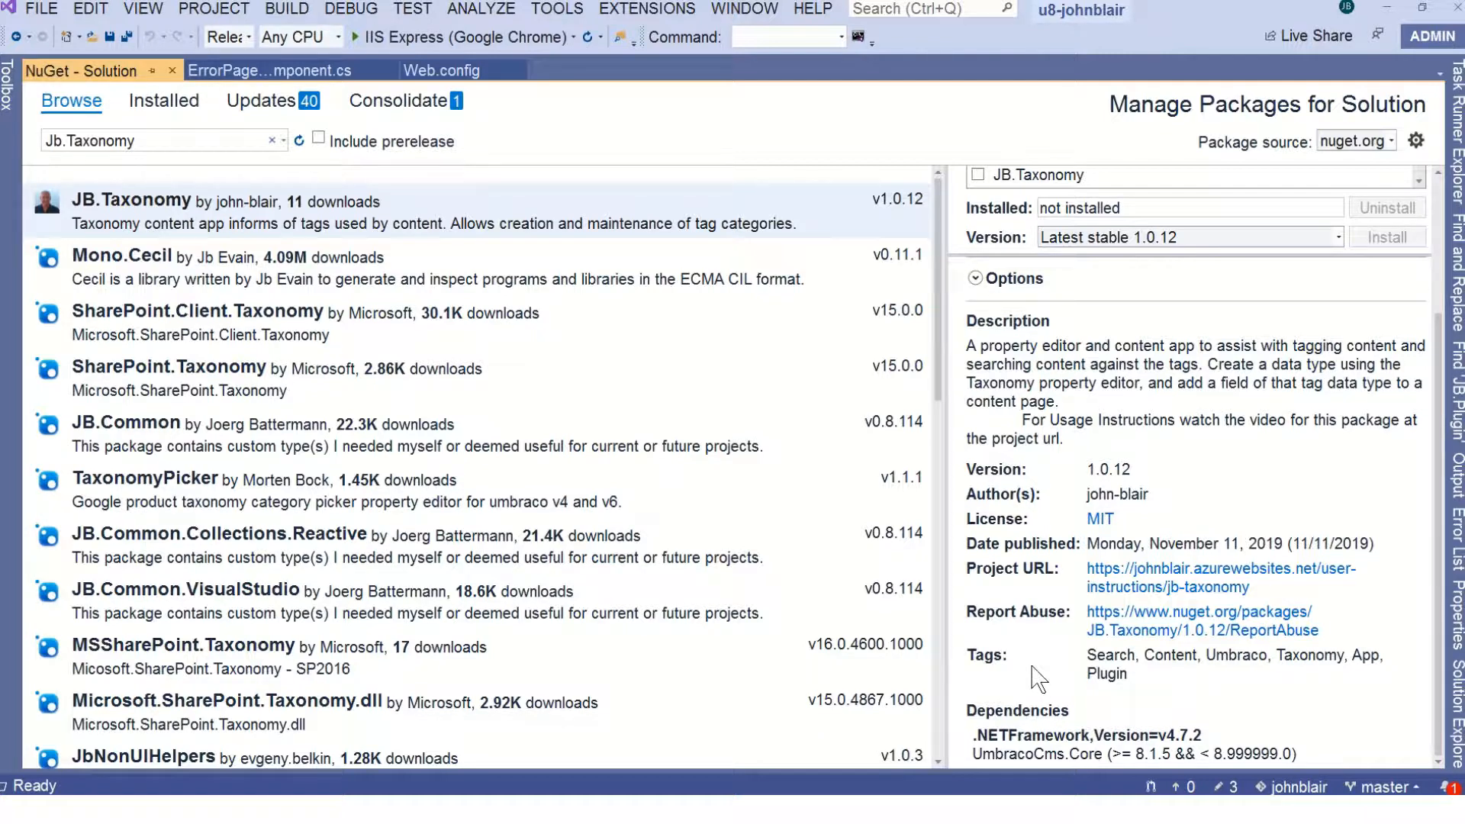
Switch to the Umbraco back office in Chrome and inspect the property editor settings of the Country Taxonomy and Currency Taxonomy data types
{"action": "left_click", "coordinate": [217, 790]}
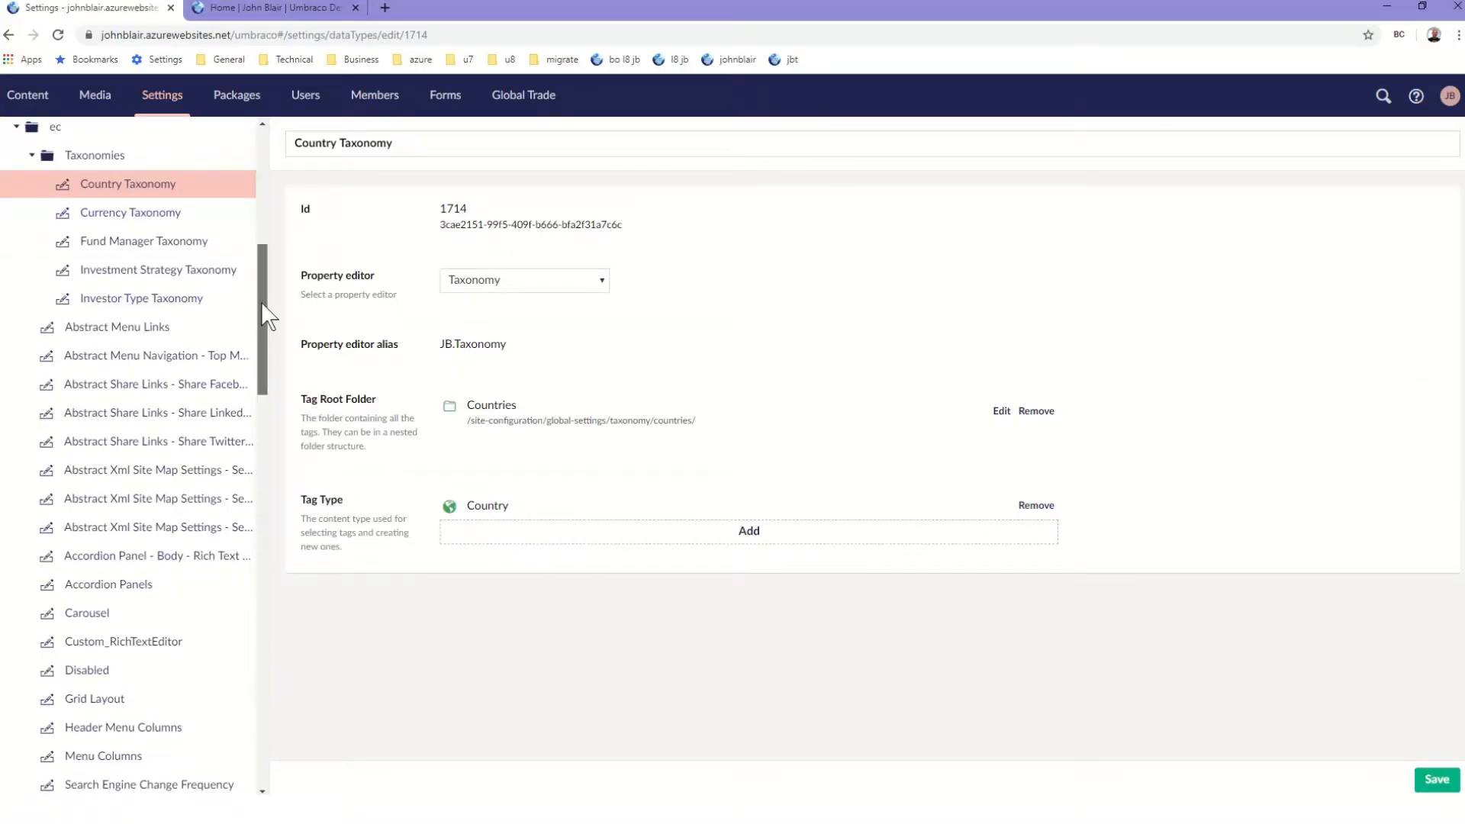
{"action": "mouse_move", "coordinate": [261, 301]}
{"action": "left_mouse_down"}
{"action": "mouse_move", "coordinate": [263, 190]}
{"action": "mouse_move", "coordinate": [254, 290]}
{"action": "mouse_move", "coordinate": [255, 273]}
{"action": "left_mouse_up"}
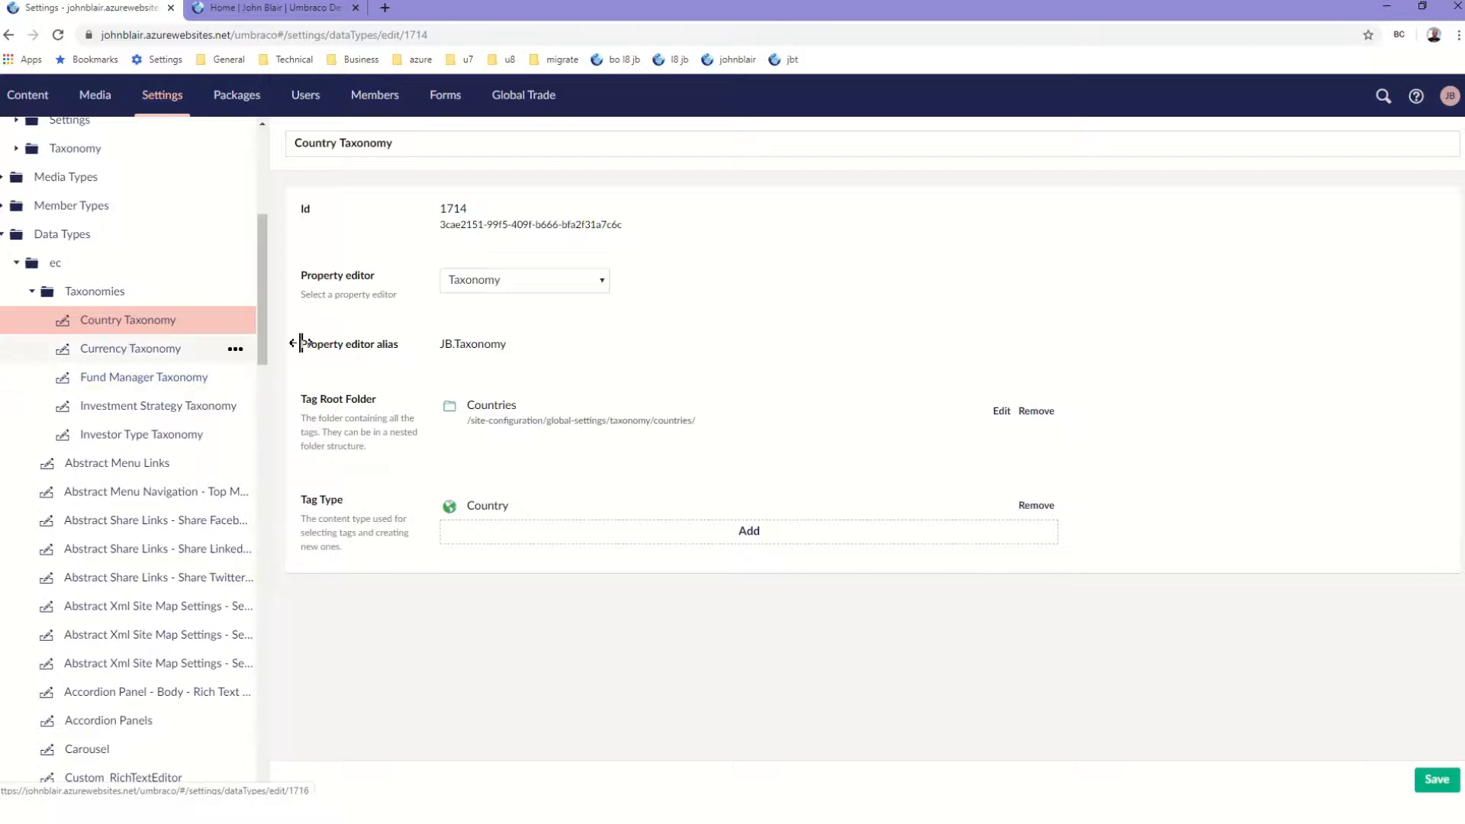
{"action": "left_click", "coordinate": [576, 289]}
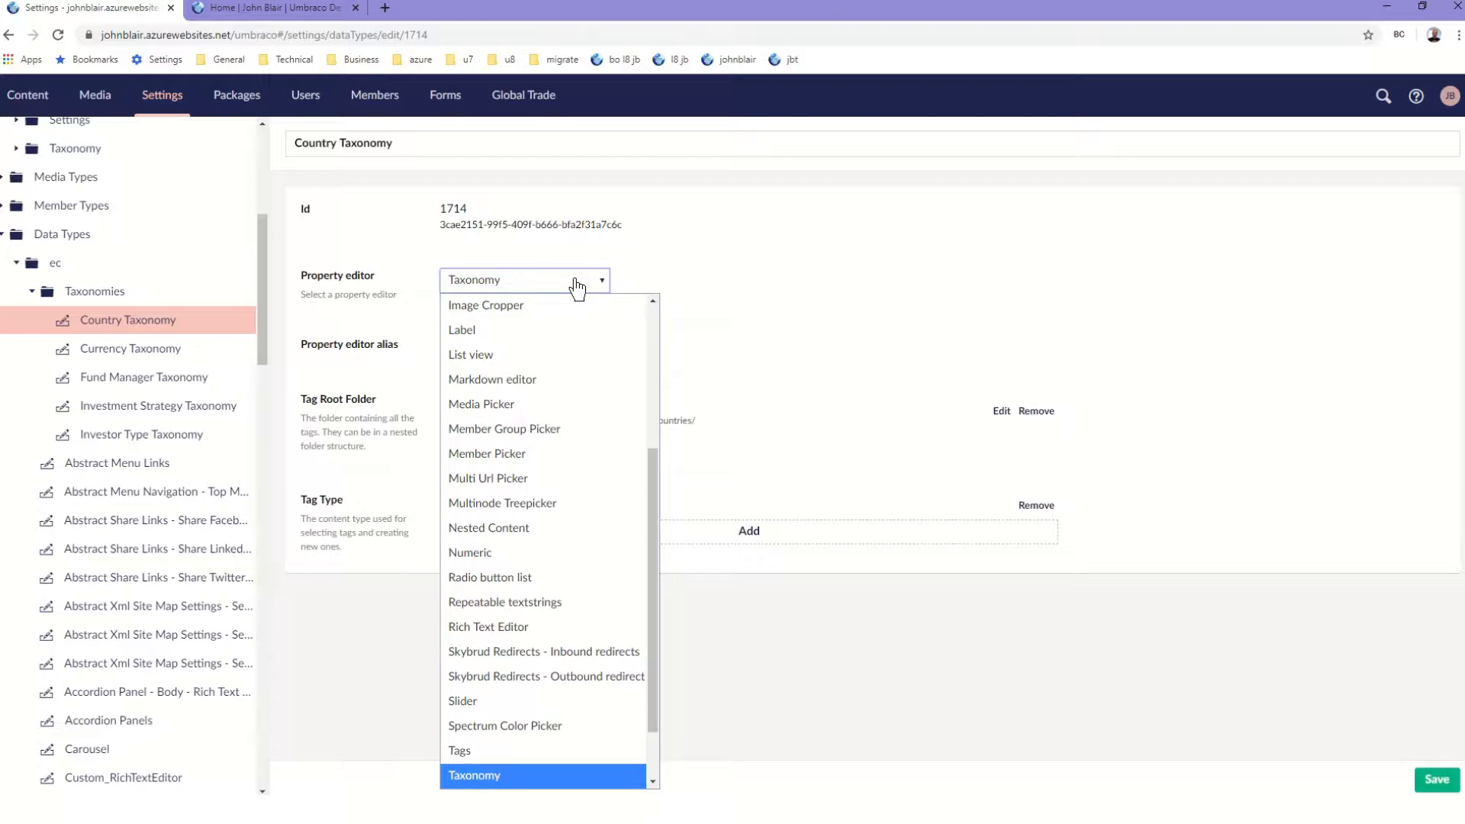
{"action": "left_click", "coordinate": [718, 284]}
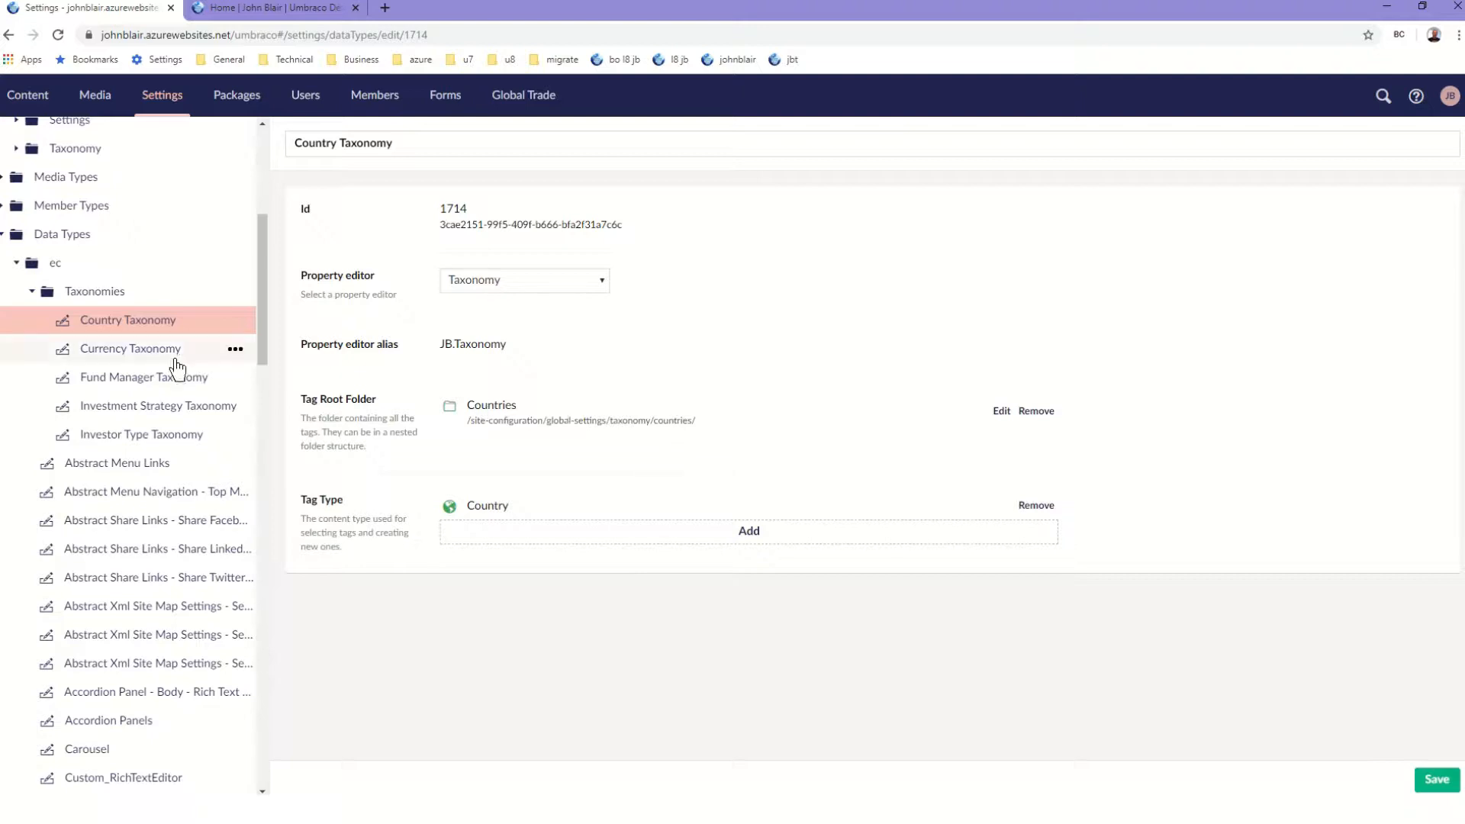
{"action": "left_click", "coordinate": [135, 351]}
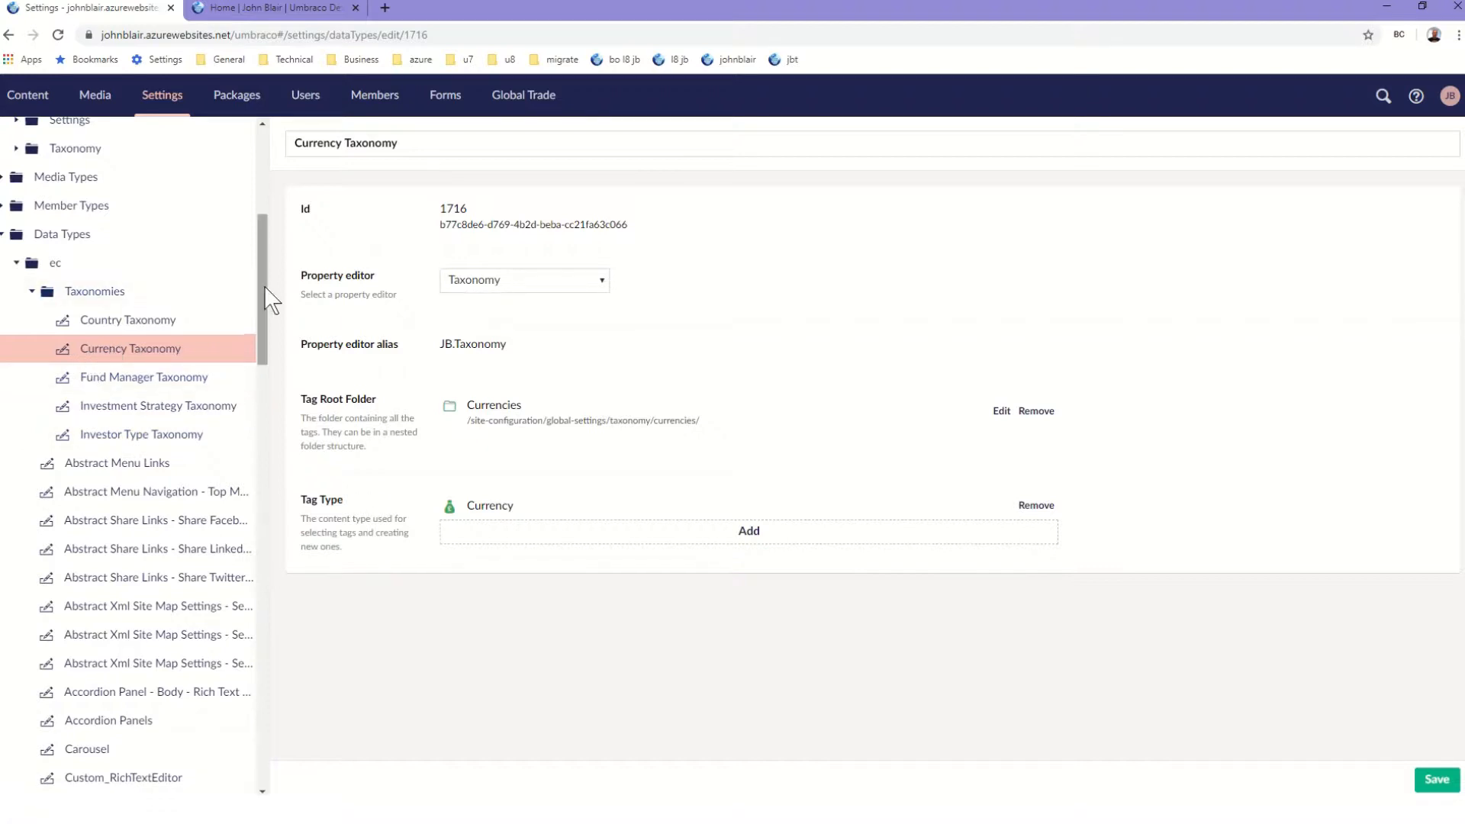
Open the Abstract Taxonomy composition in the ec folder of the document type compositions
{"action": "left_click_drag", "start_coordinate": [259, 287], "coordinate": [265, 203]}
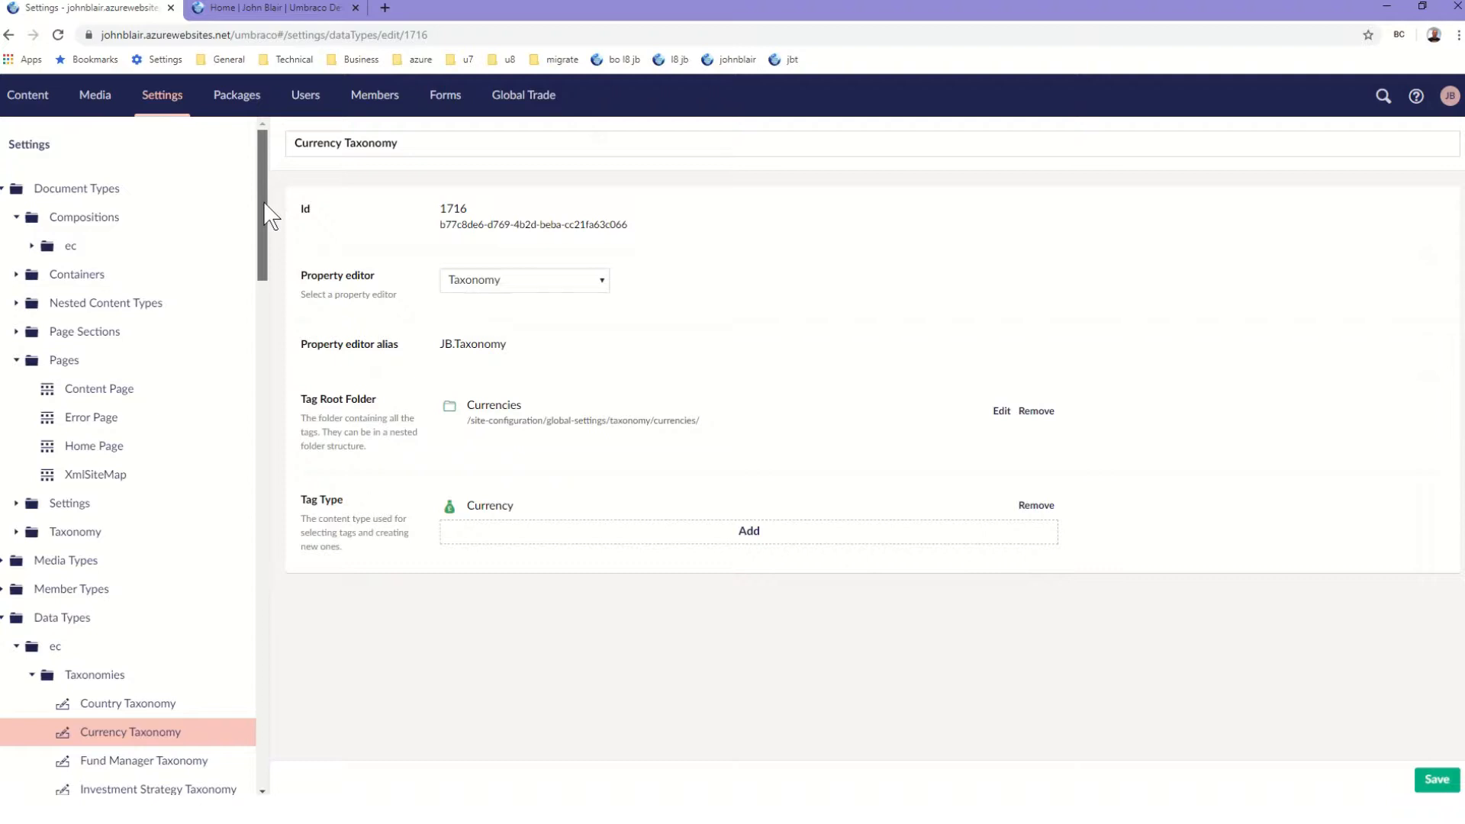
{"action": "left_click", "coordinate": [31, 246]}
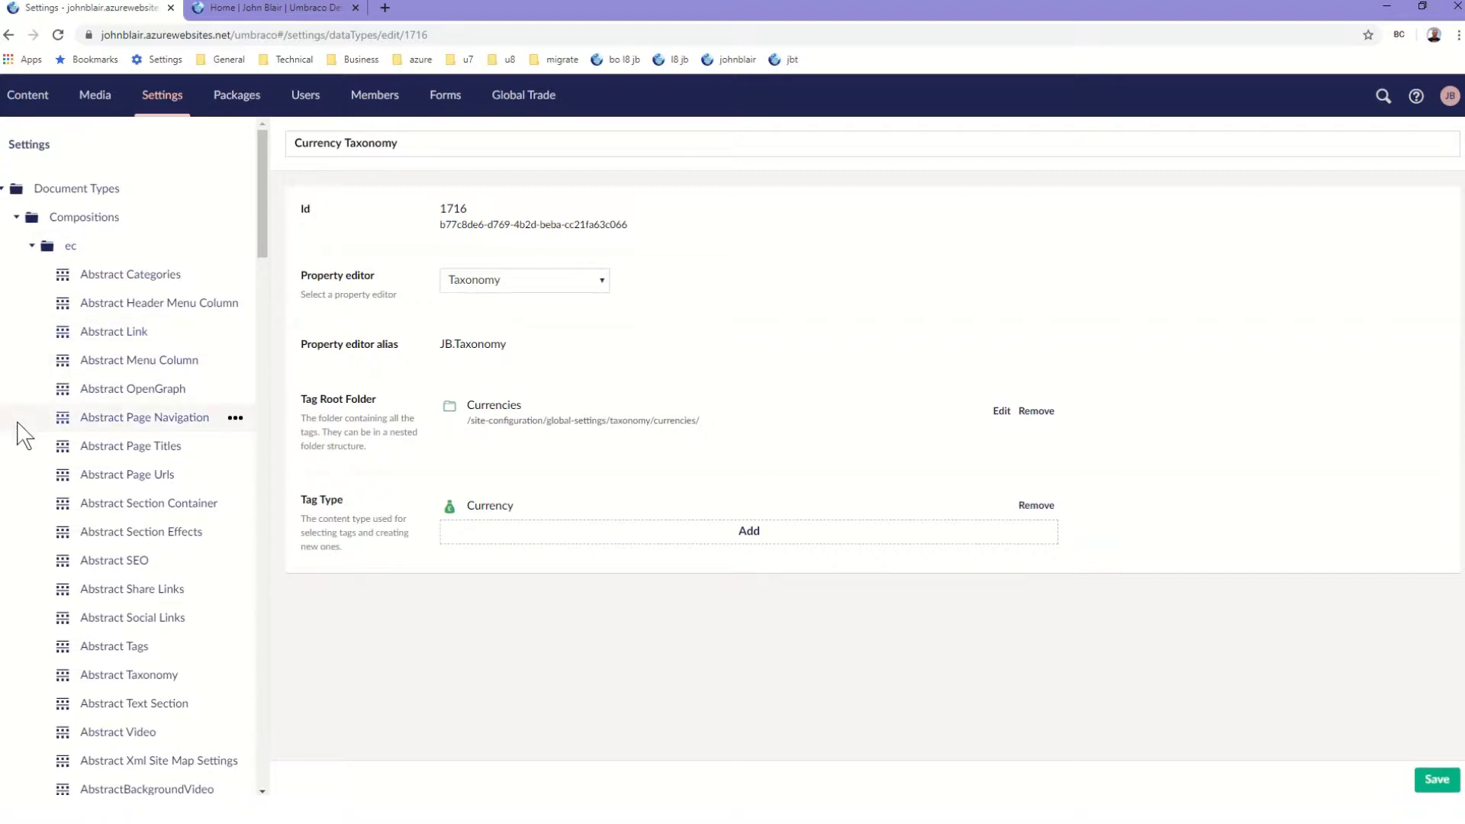
{"action": "left_click", "coordinate": [130, 677]}
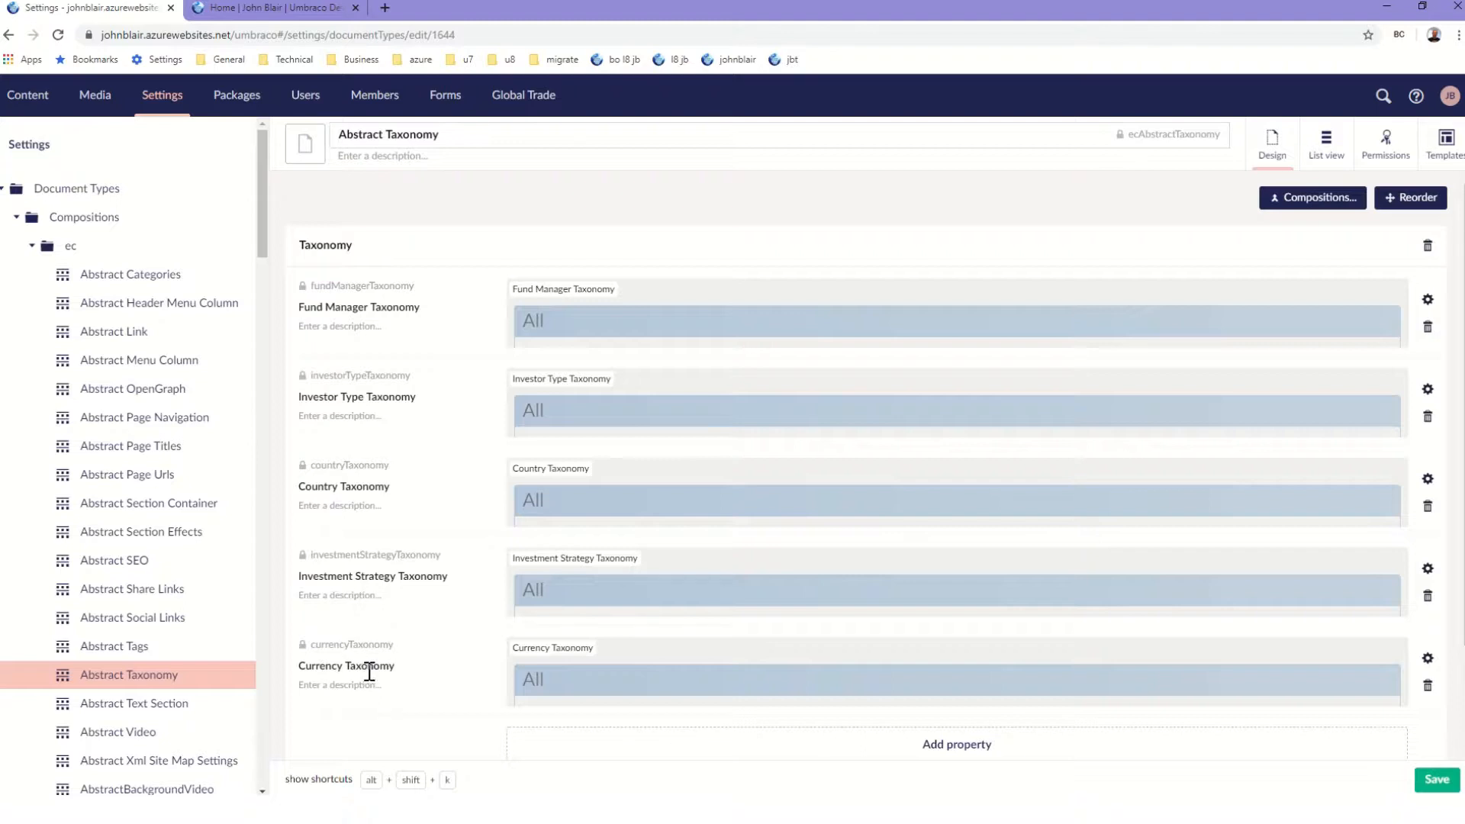
Collapse the ec compositions folder and examine the properties that the Content Page document type inherits from Abstract Taxonomy
{"action": "left_click", "coordinate": [32, 246]}
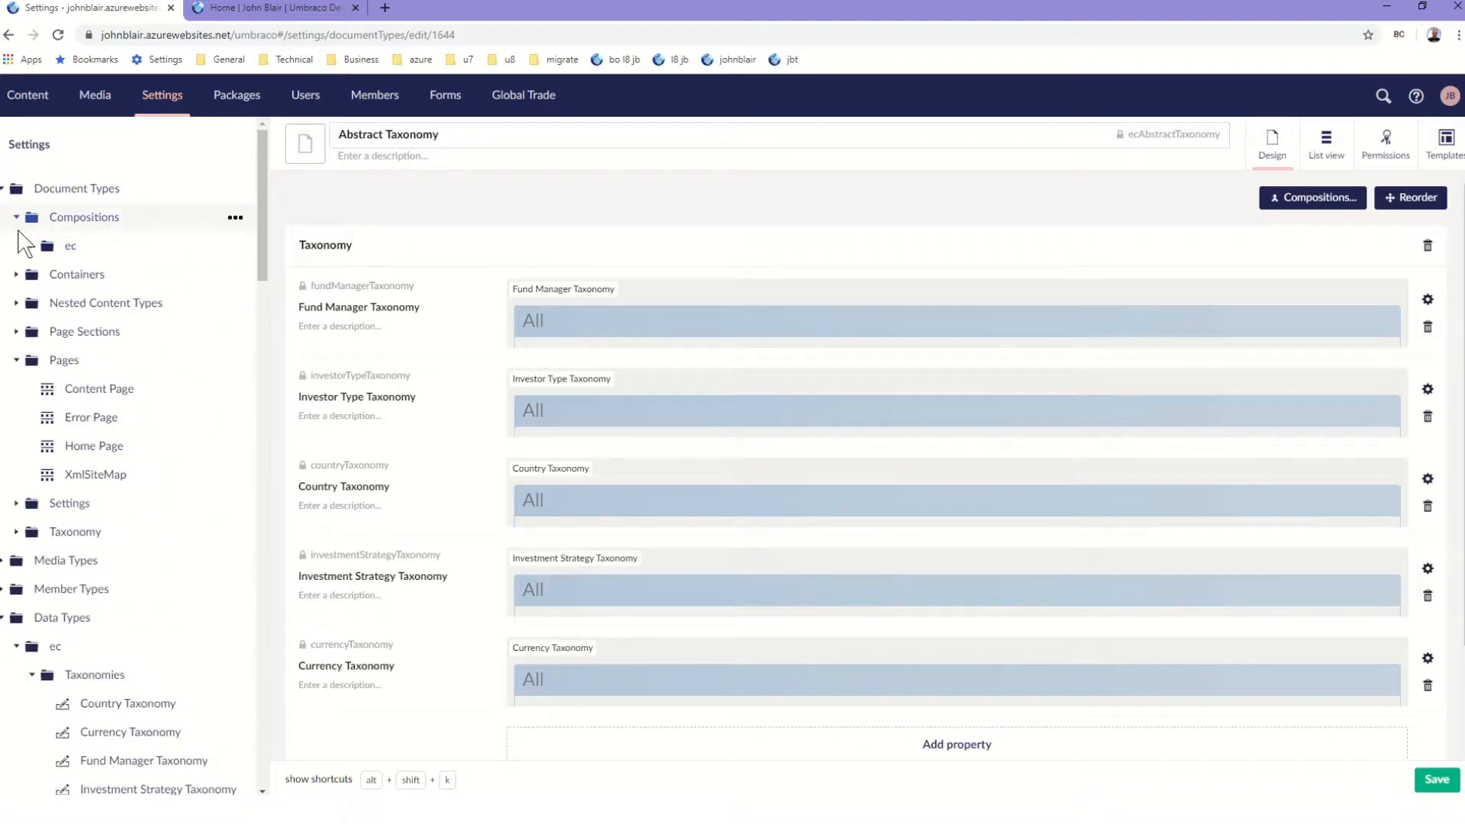
{"action": "left_click", "coordinate": [121, 397]}
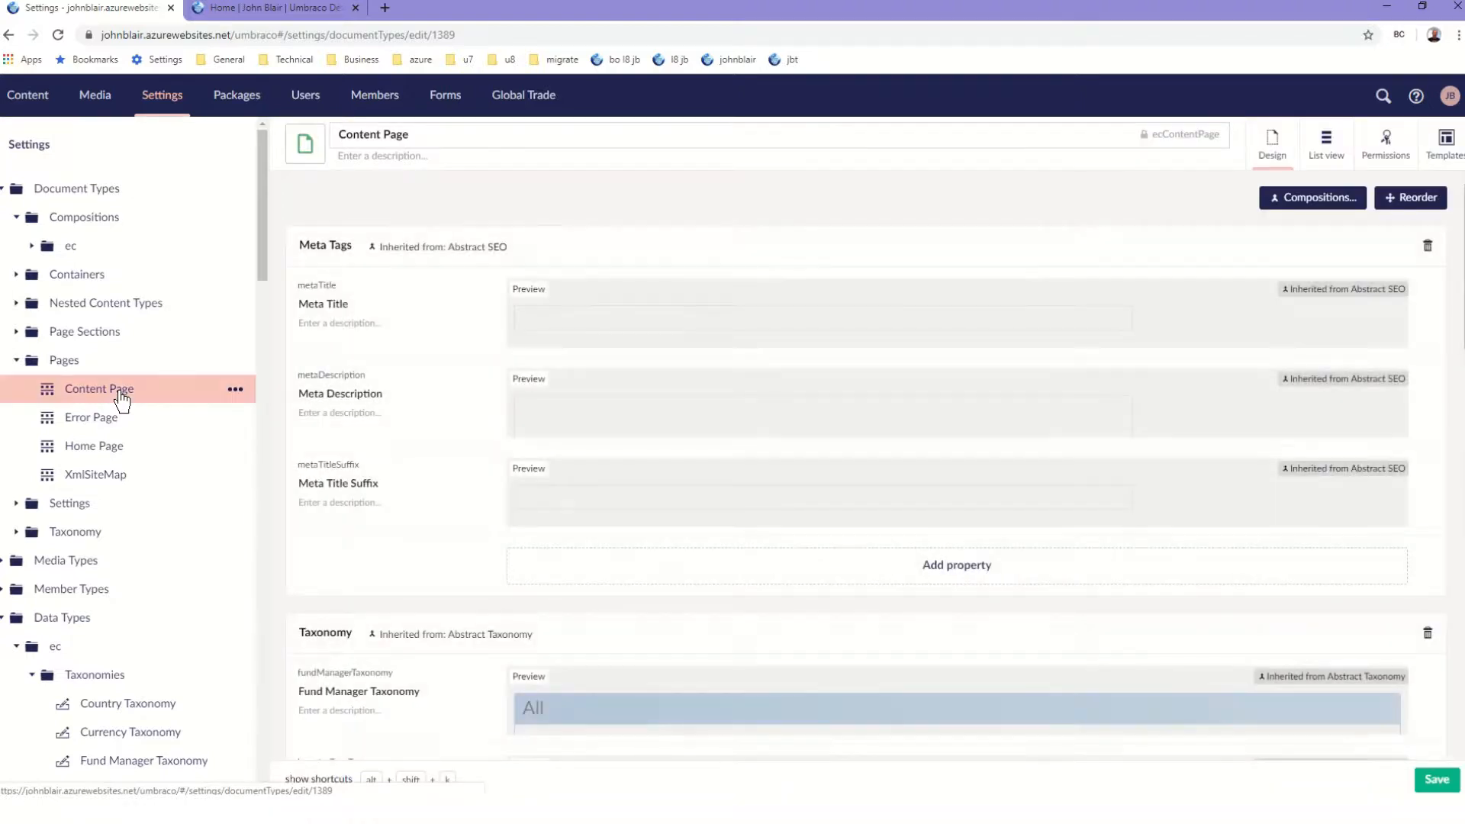
{"action": "scroll", "coordinate": [397, 478], "scroll_direction": "down", "scroll_amount": 3}
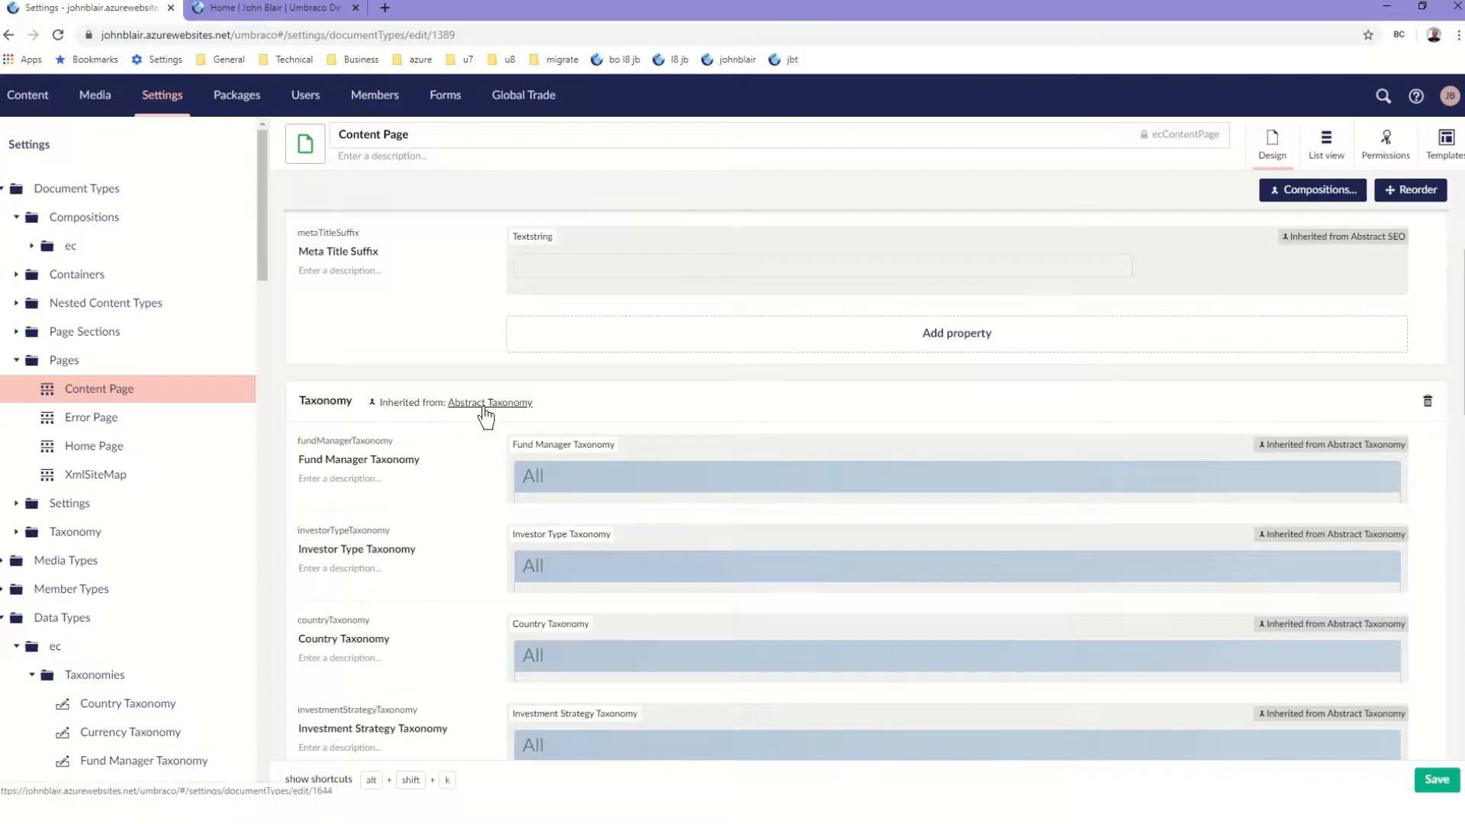
{"action": "scroll", "coordinate": [382, 481], "scroll_direction": "down", "scroll_amount": 4}
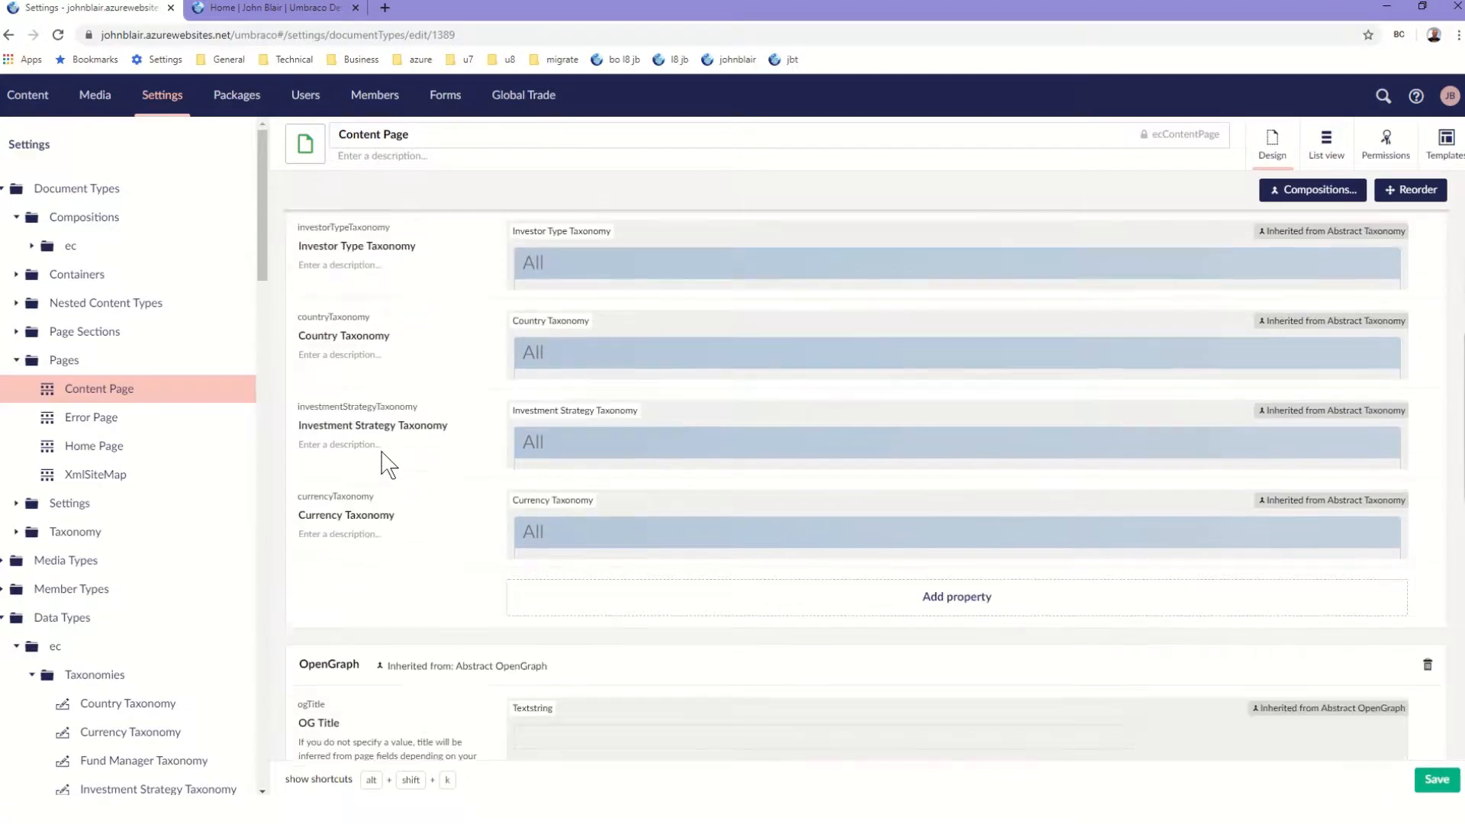
{"action": "scroll", "coordinate": [410, 505], "scroll_direction": "up", "scroll_amount": 1}
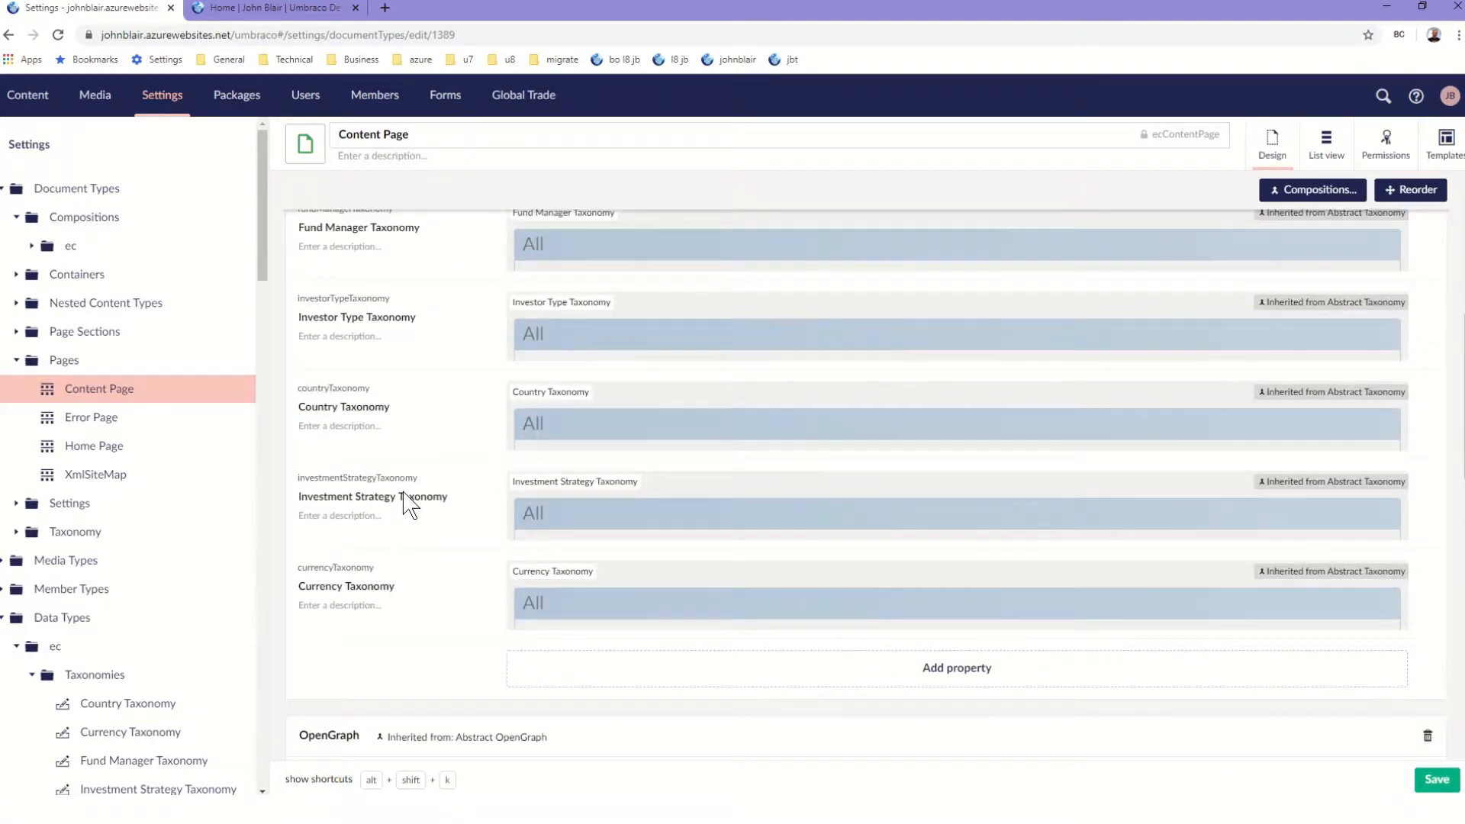
{"action": "scroll", "coordinate": [404, 493], "scroll_direction": "up", "scroll_amount": 2}
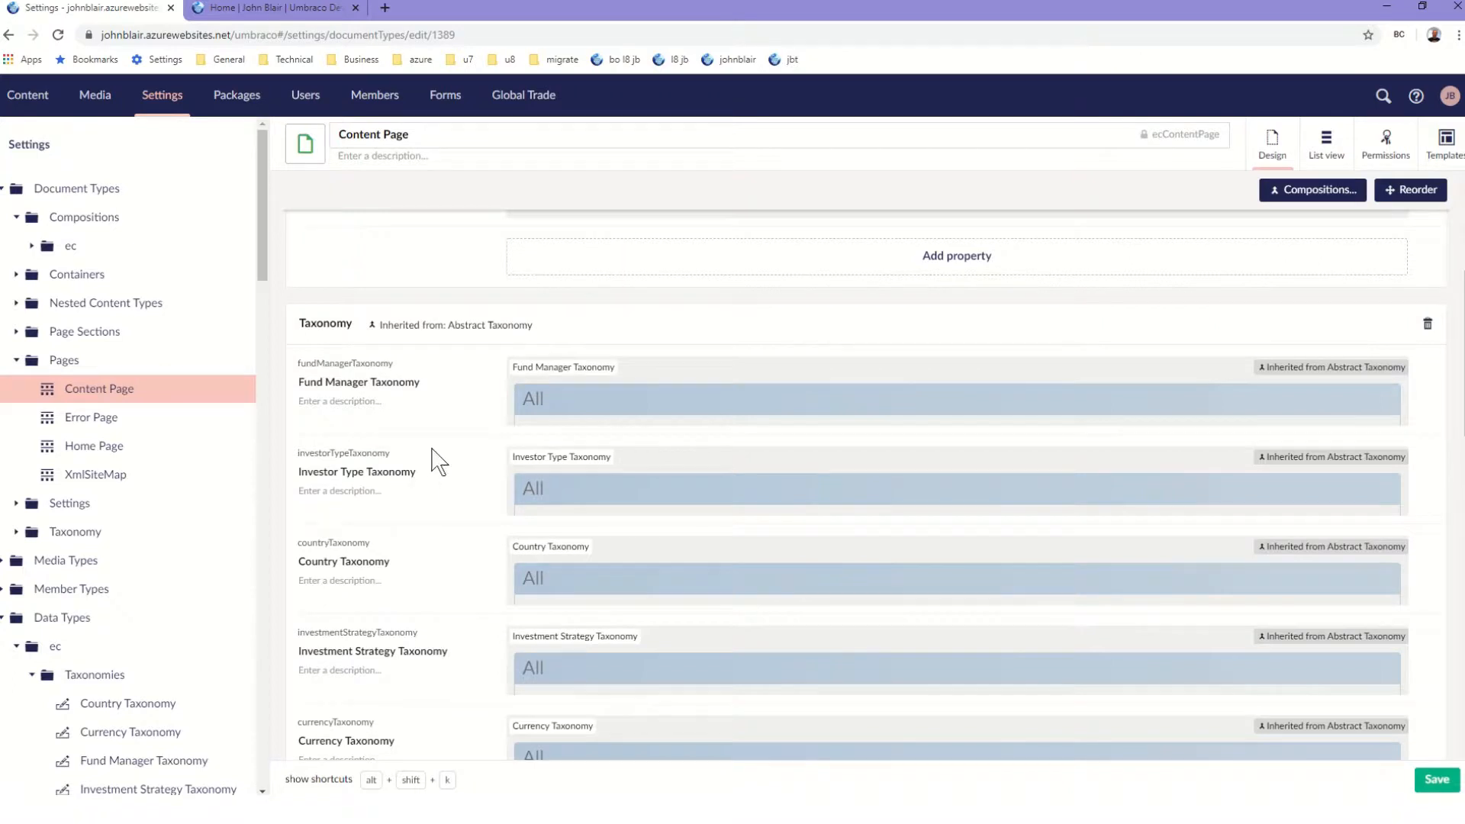
{"action": "scroll", "coordinate": [431, 462], "scroll_direction": "down", "scroll_amount": 3}
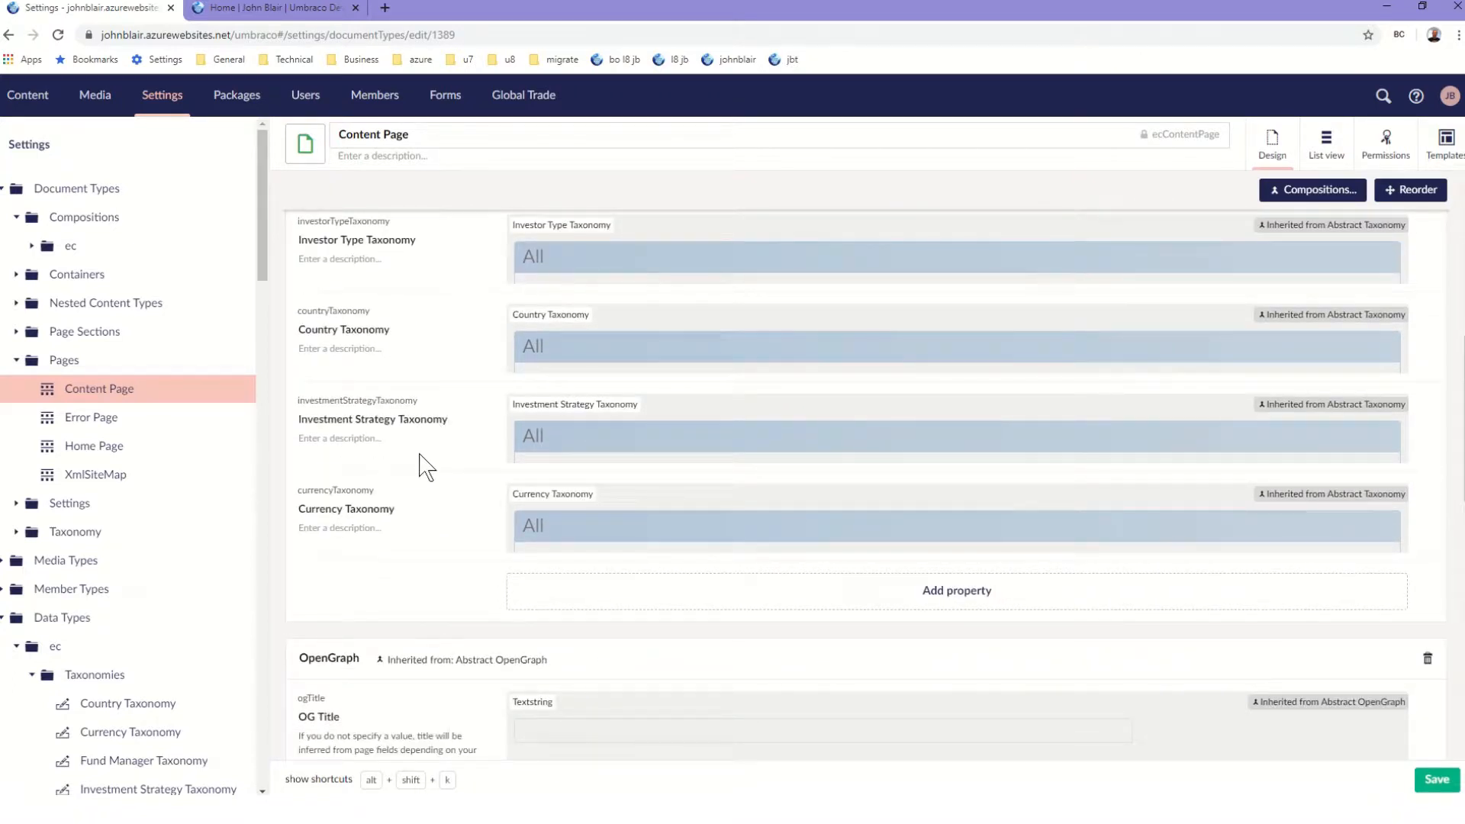
{"action": "scroll", "coordinate": [425, 467], "scroll_direction": "up", "scroll_amount": 2}
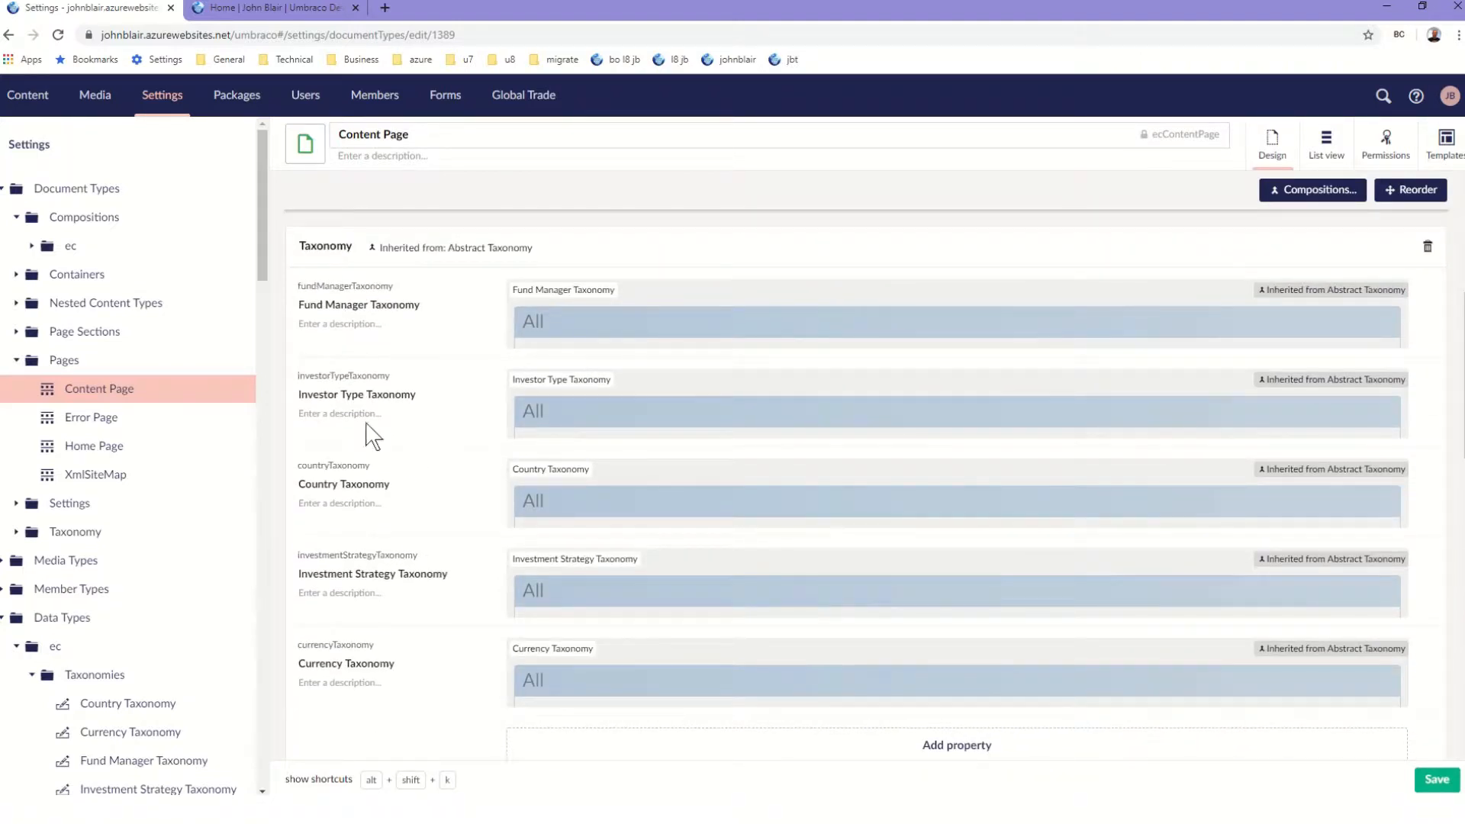
Go to the Content section and expand the Taxonomy - Sample Fund Page node under Sample Pages
{"action": "left_click", "coordinate": [29, 96]}
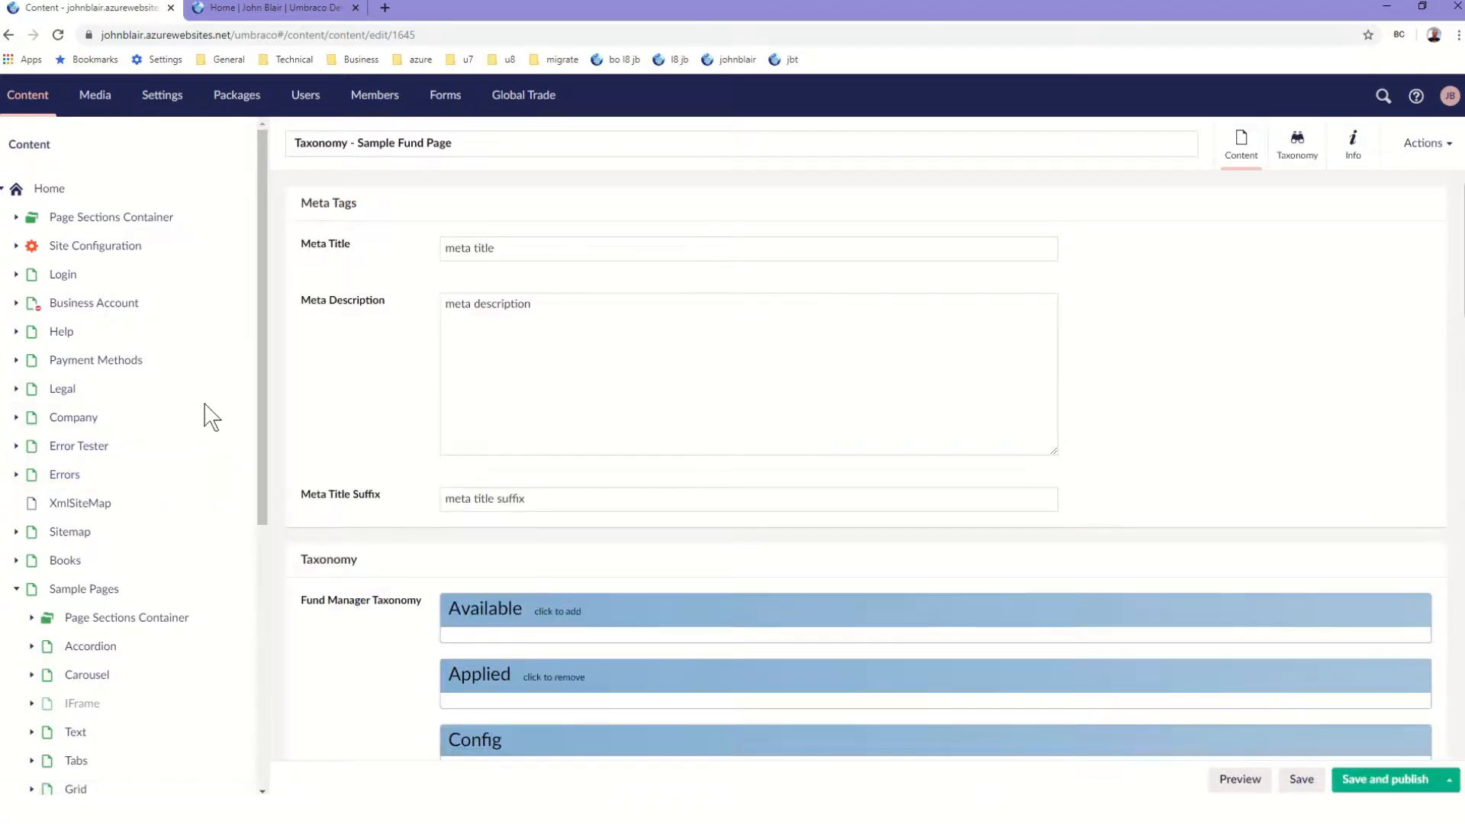
{"action": "left_click_drag", "start_coordinate": [261, 391], "coordinate": [233, 603]}
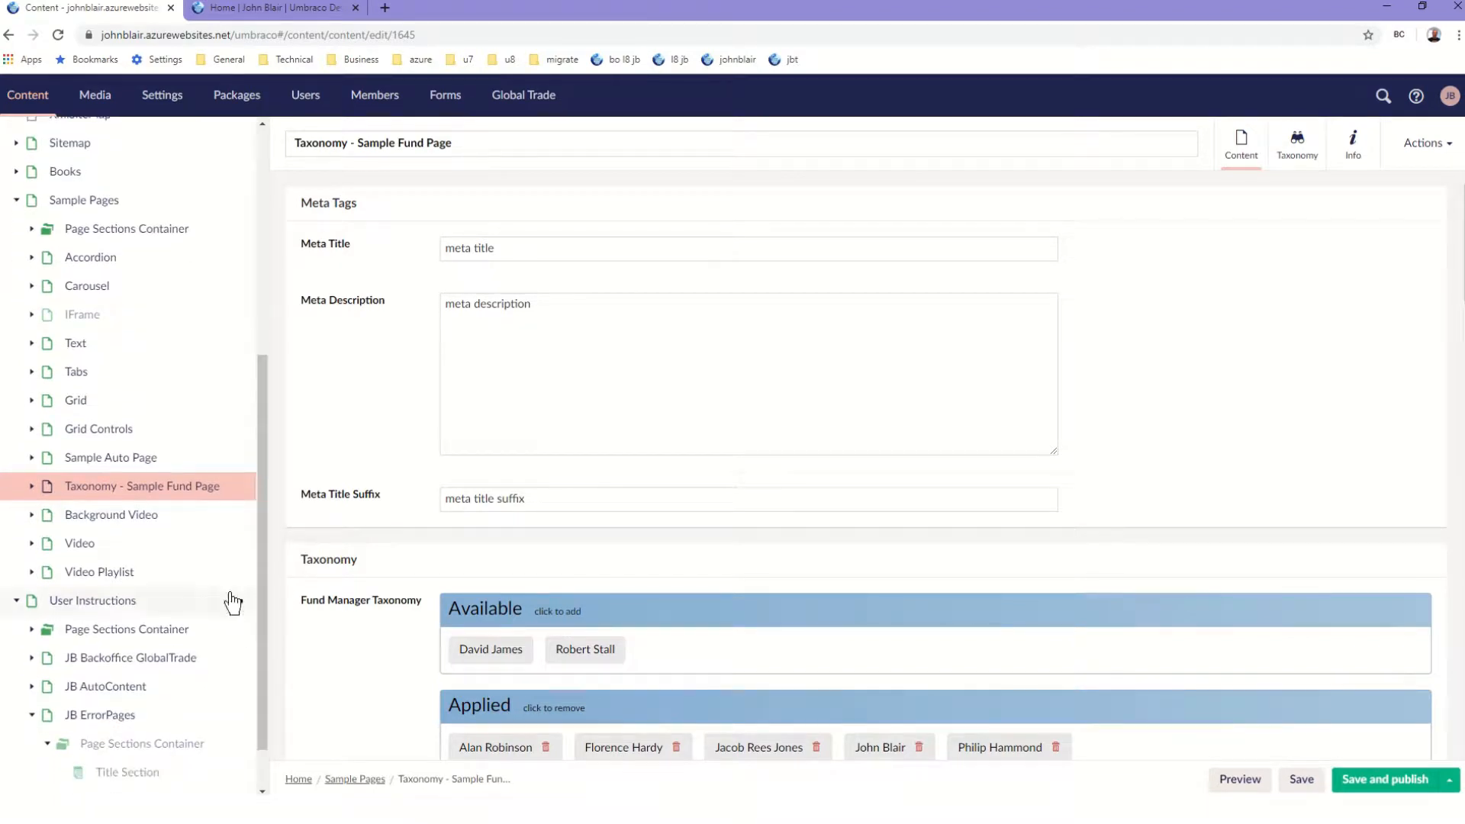
{"action": "left_click", "coordinate": [31, 488]}
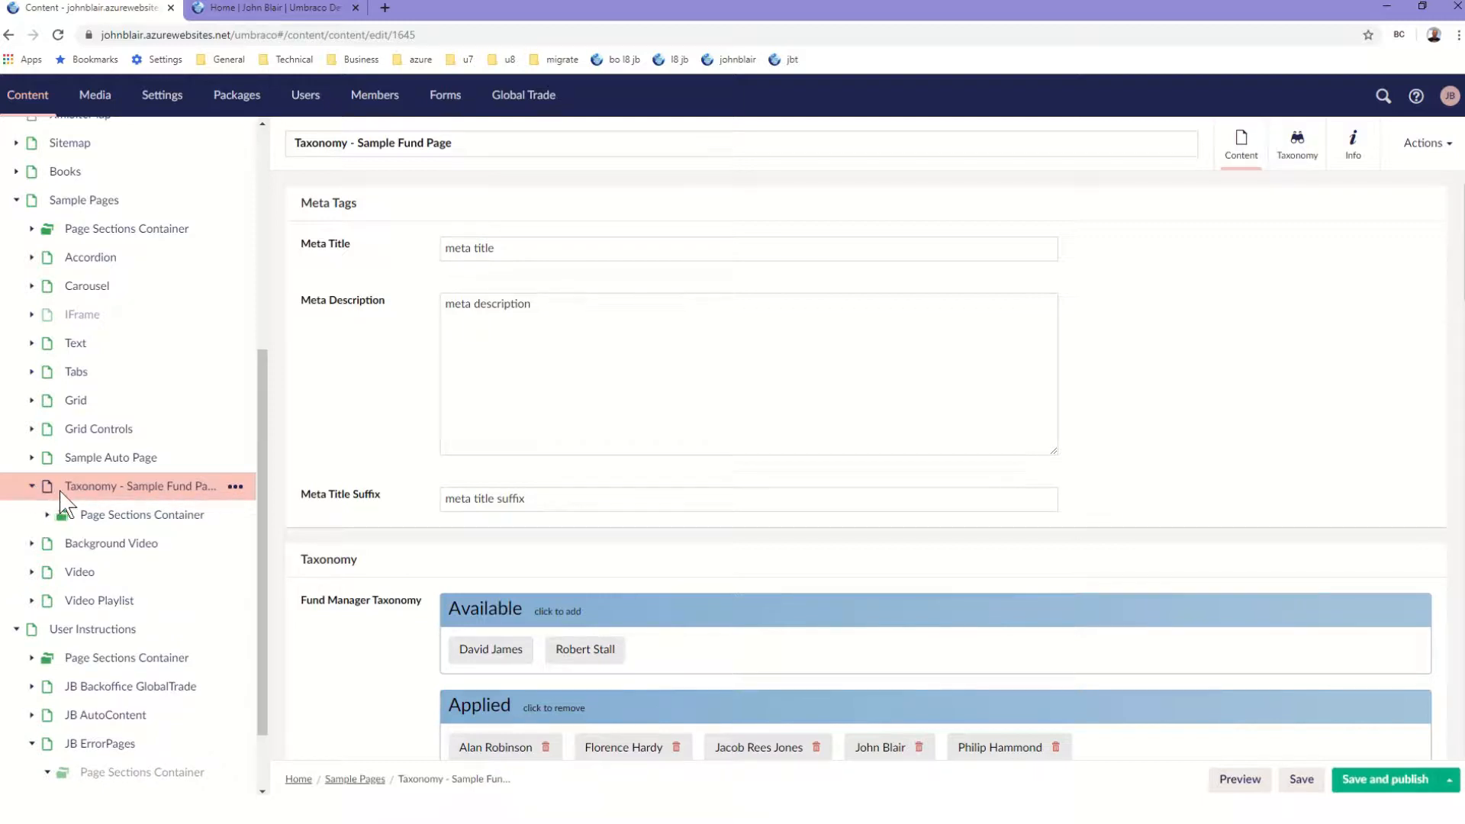
Examine the available and applied tags in each taxonomy field of the sample fund page, from Fund Manager to Currency
{"action": "scroll", "coordinate": [481, 487], "scroll_direction": "down", "scroll_amount": 3}
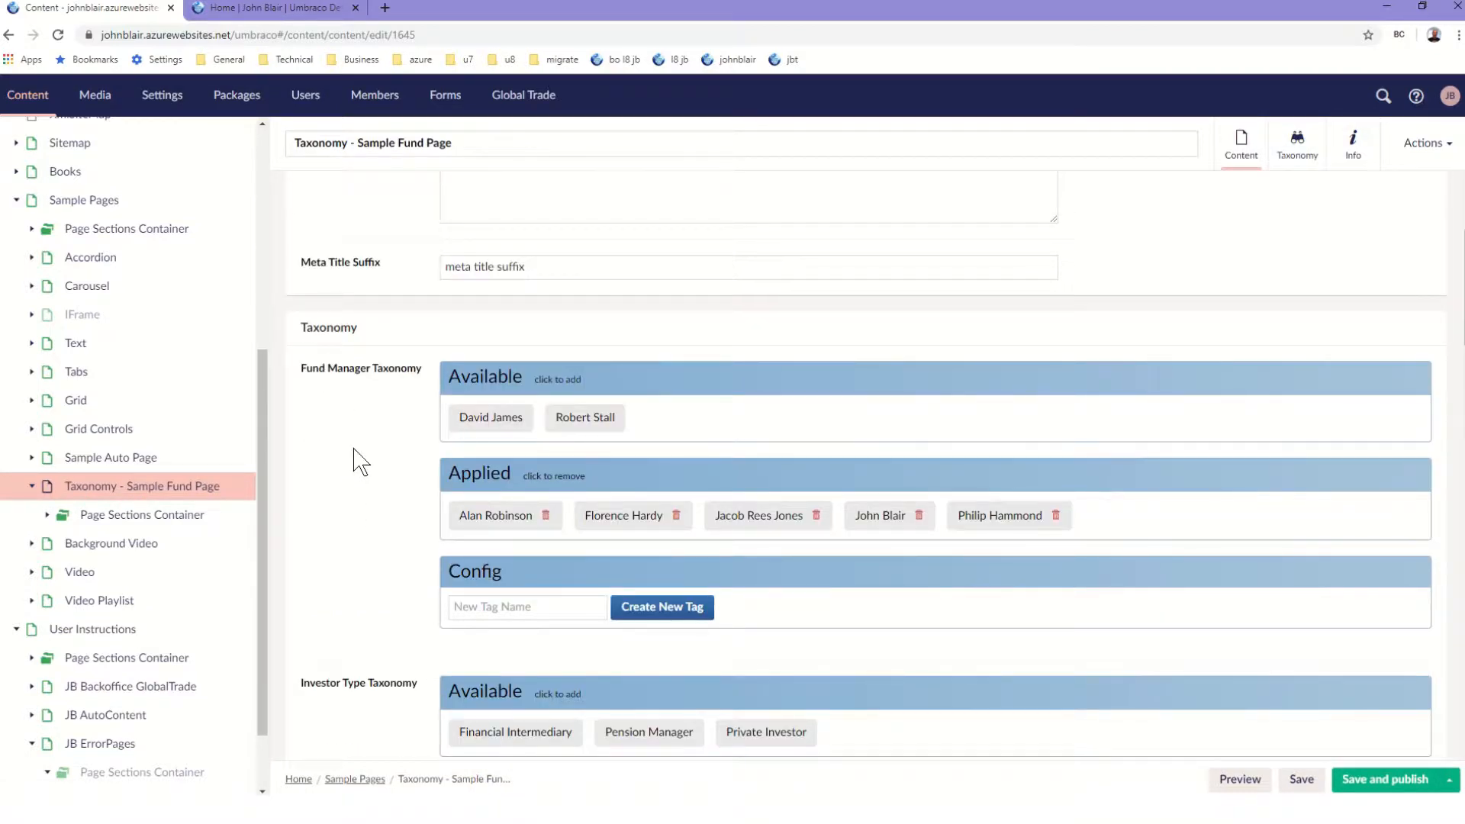
{"action": "scroll", "coordinate": [356, 457], "scroll_direction": "down", "scroll_amount": 2}
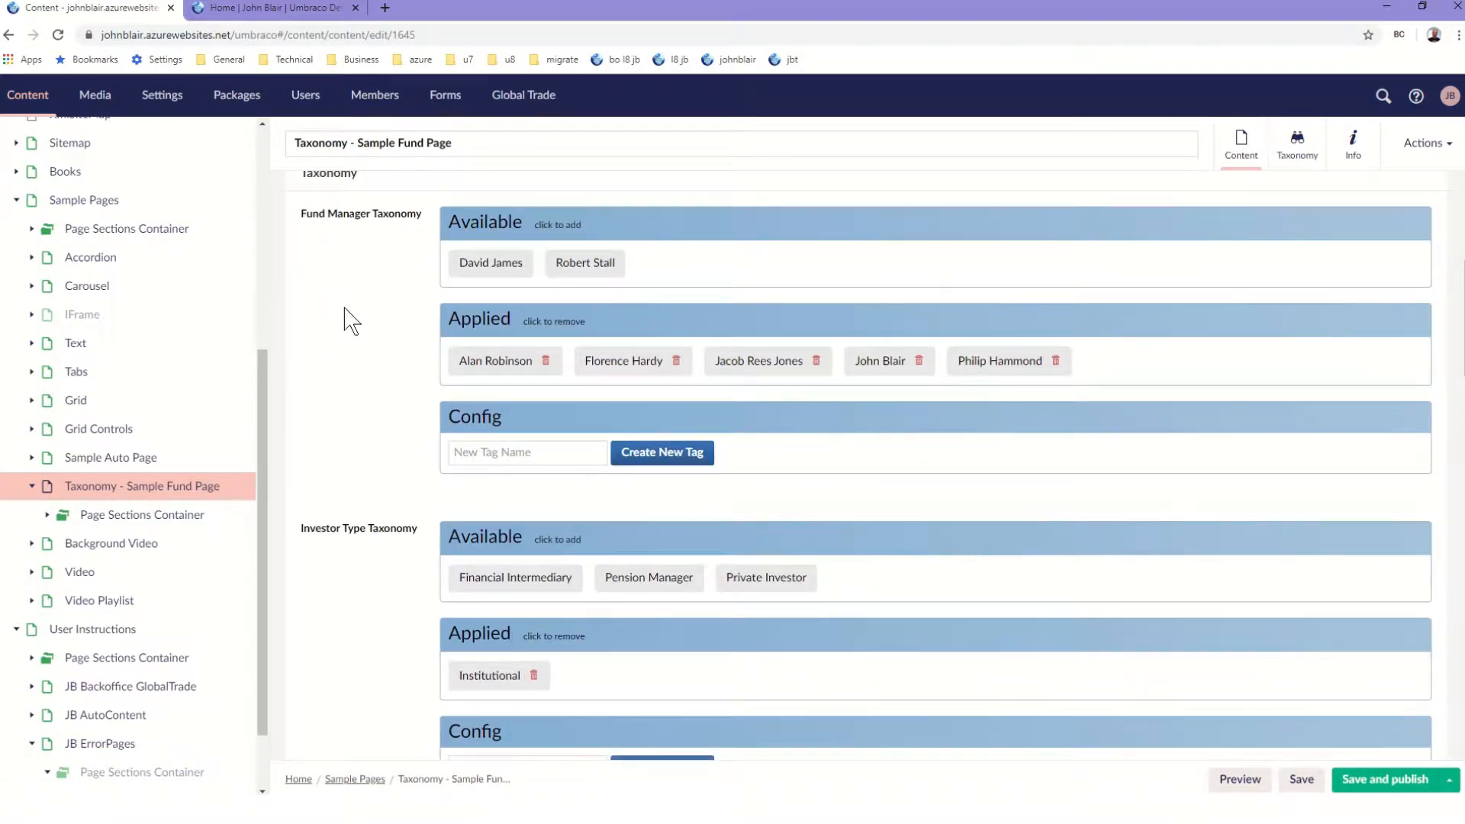
{"action": "scroll", "coordinate": [367, 251], "scroll_direction": "up", "scroll_amount": 1}
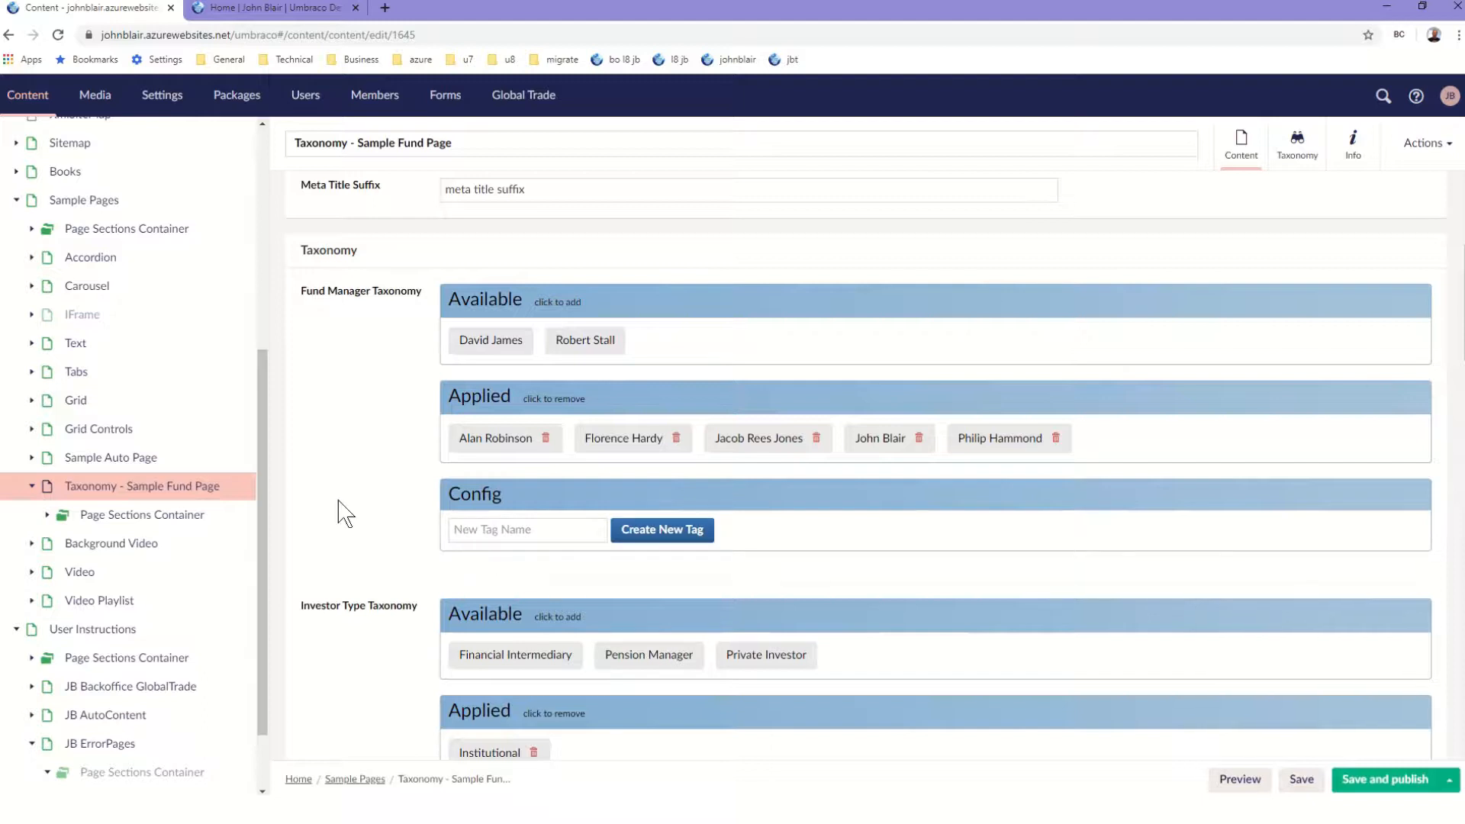
{"action": "scroll", "coordinate": [355, 514], "scroll_direction": "down", "scroll_amount": 5}
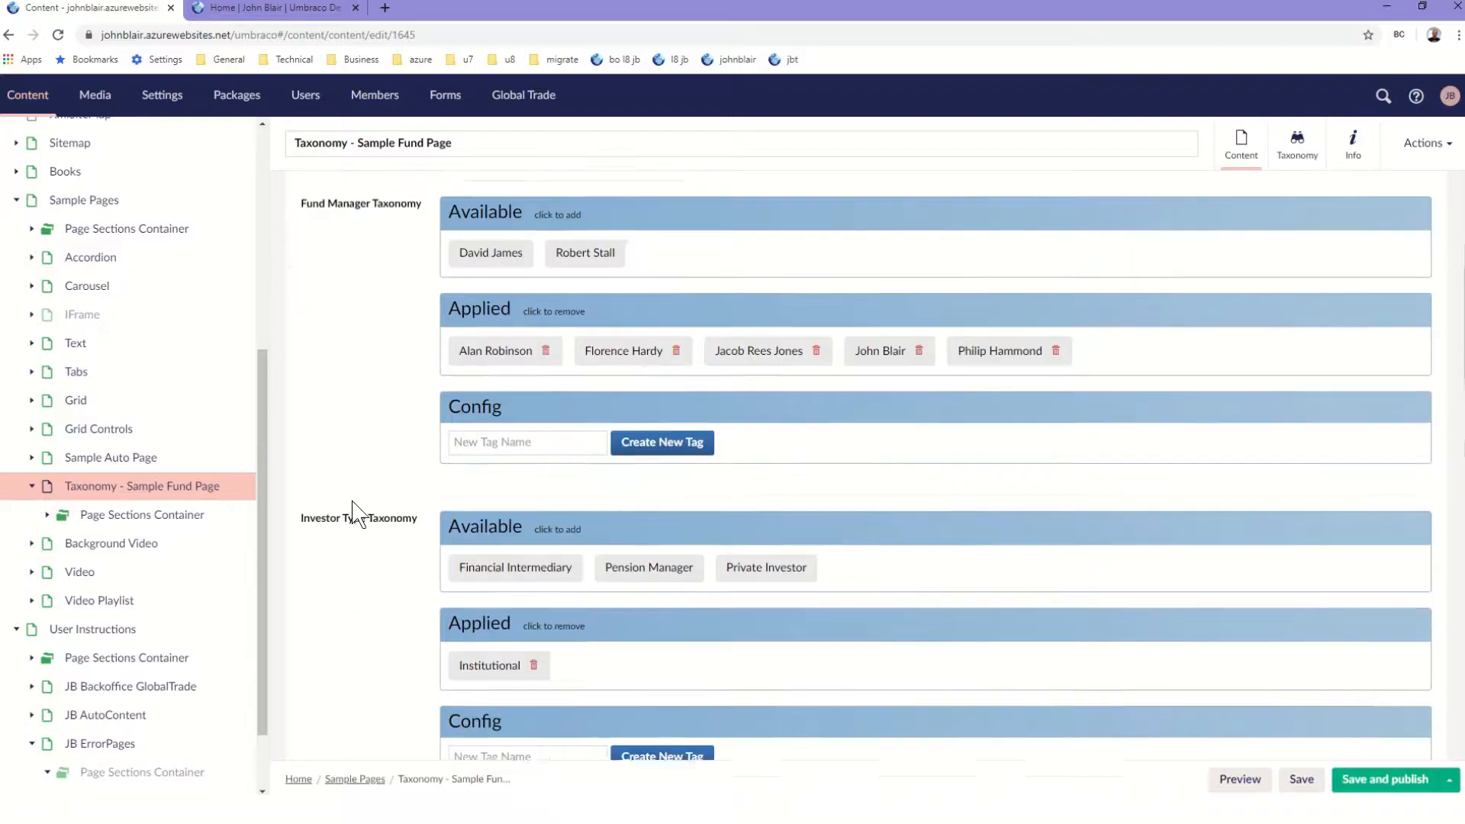
{"action": "scroll", "coordinate": [347, 399], "scroll_direction": "down", "scroll_amount": 10}
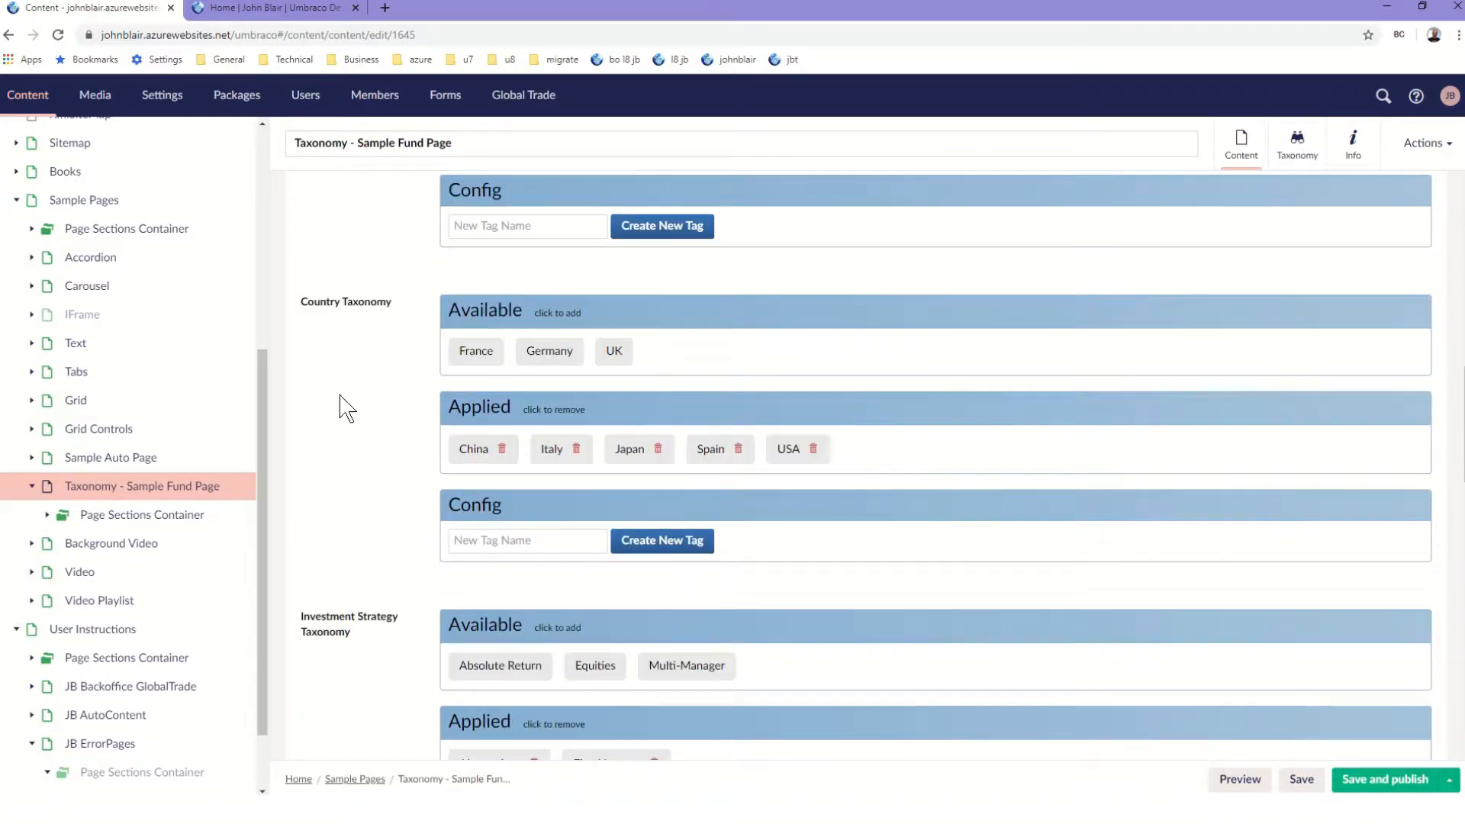
{"action": "scroll", "coordinate": [348, 408], "scroll_direction": "down", "scroll_amount": 1}
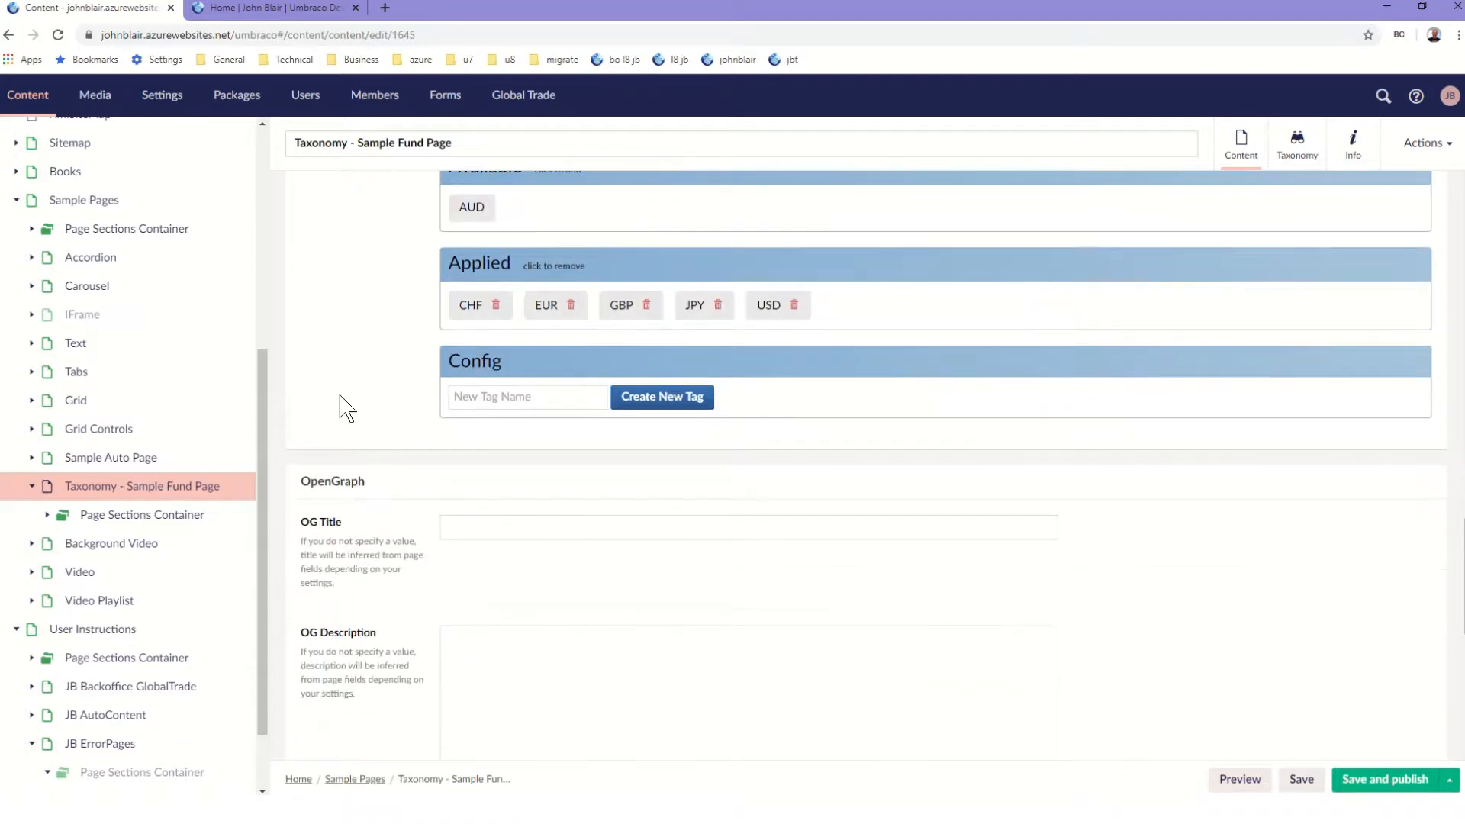
{"action": "scroll", "coordinate": [347, 408], "scroll_direction": "up", "scroll_amount": 9}
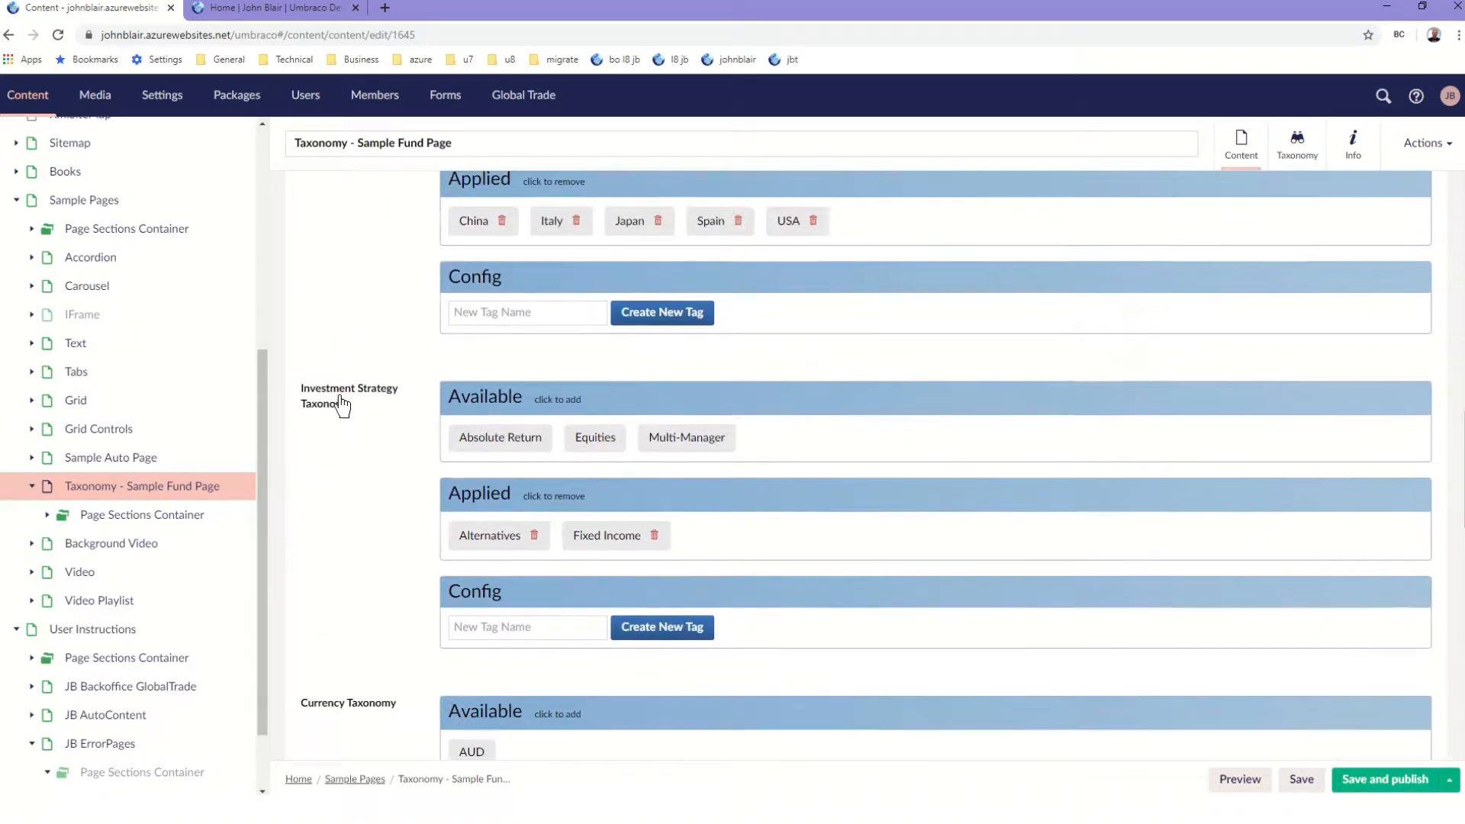
{"action": "scroll", "coordinate": [347, 408], "scroll_direction": "up", "scroll_amount": 9}
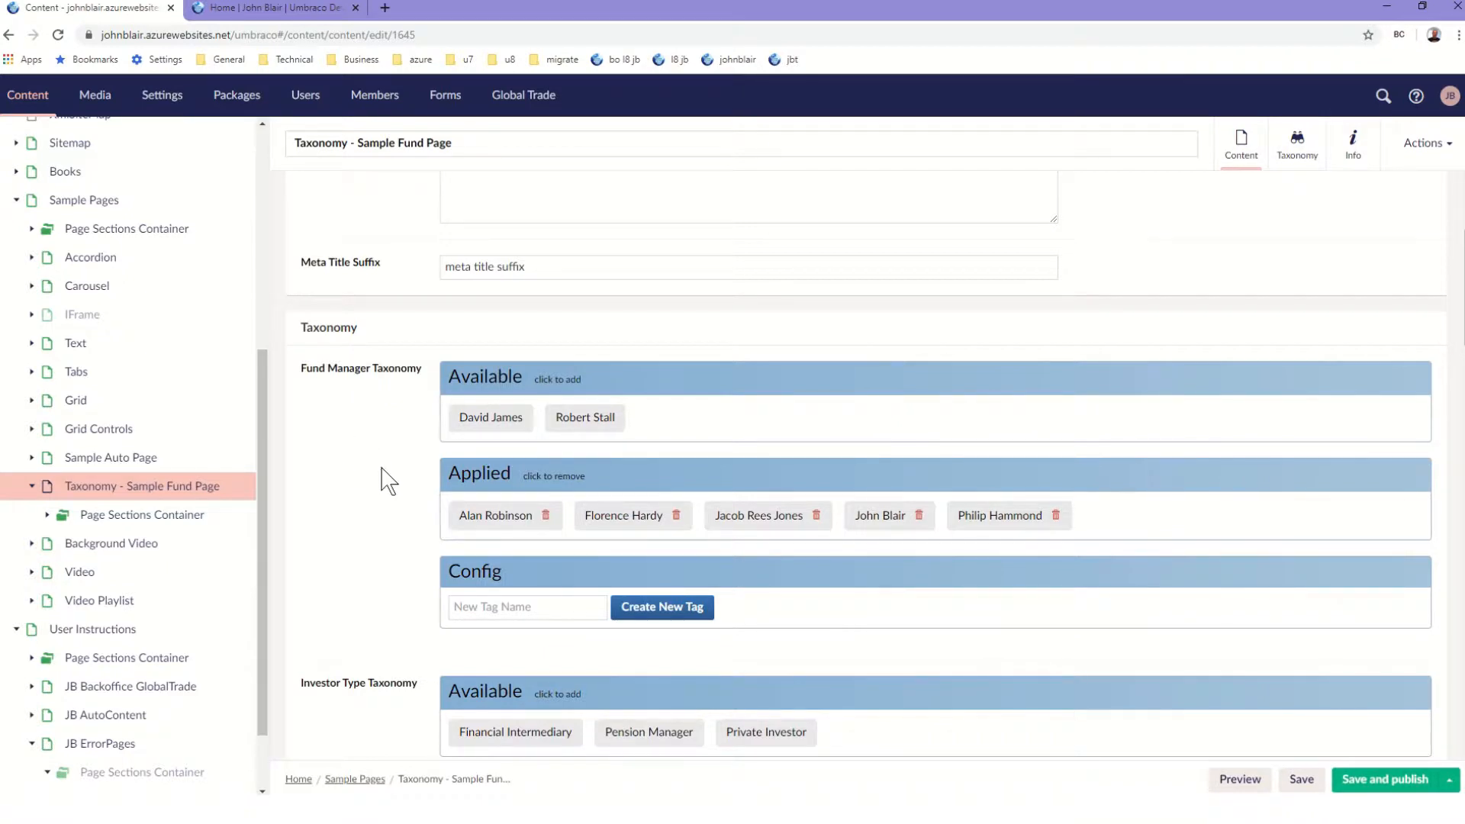
{"action": "scroll", "coordinate": [389, 481], "scroll_direction": "down", "scroll_amount": 1}
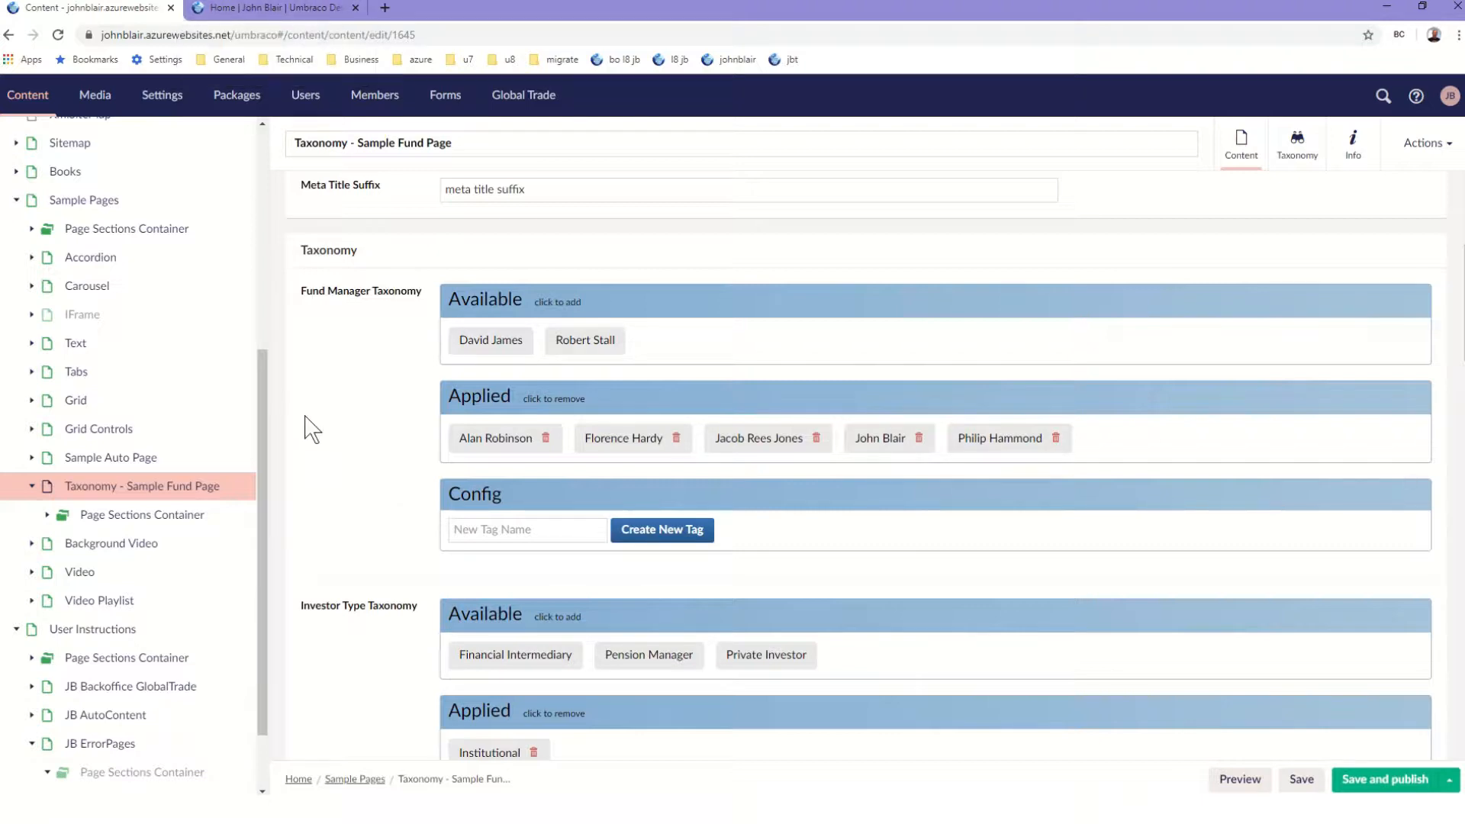
{"action": "scroll", "coordinate": [347, 426], "scroll_direction": "down", "scroll_amount": 3}
{"action": "scroll", "coordinate": [347, 426], "scroll_direction": "down", "scroll_amount": 6}
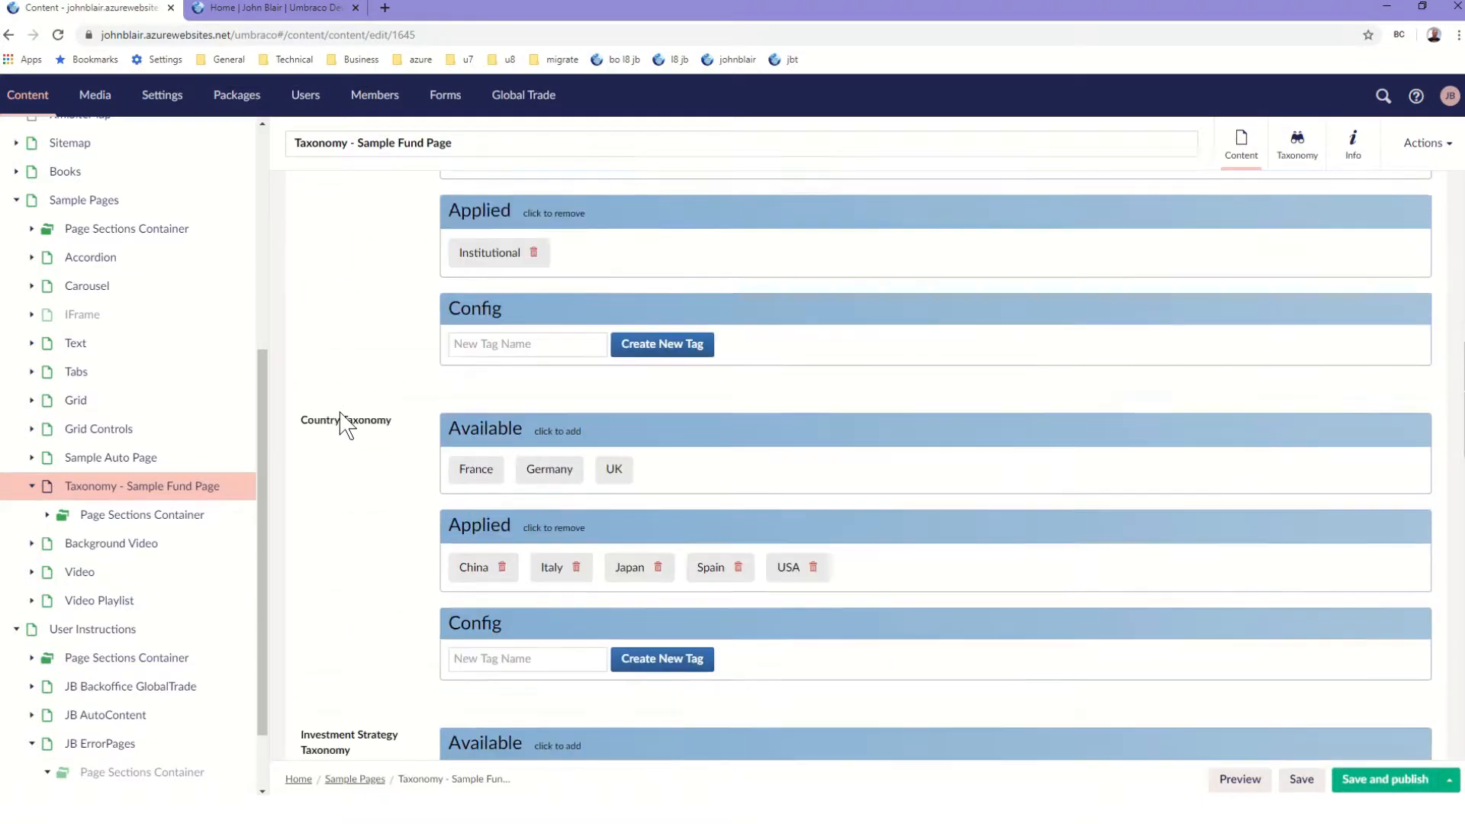
{"action": "scroll", "coordinate": [340, 413], "scroll_direction": "up", "scroll_amount": 2}
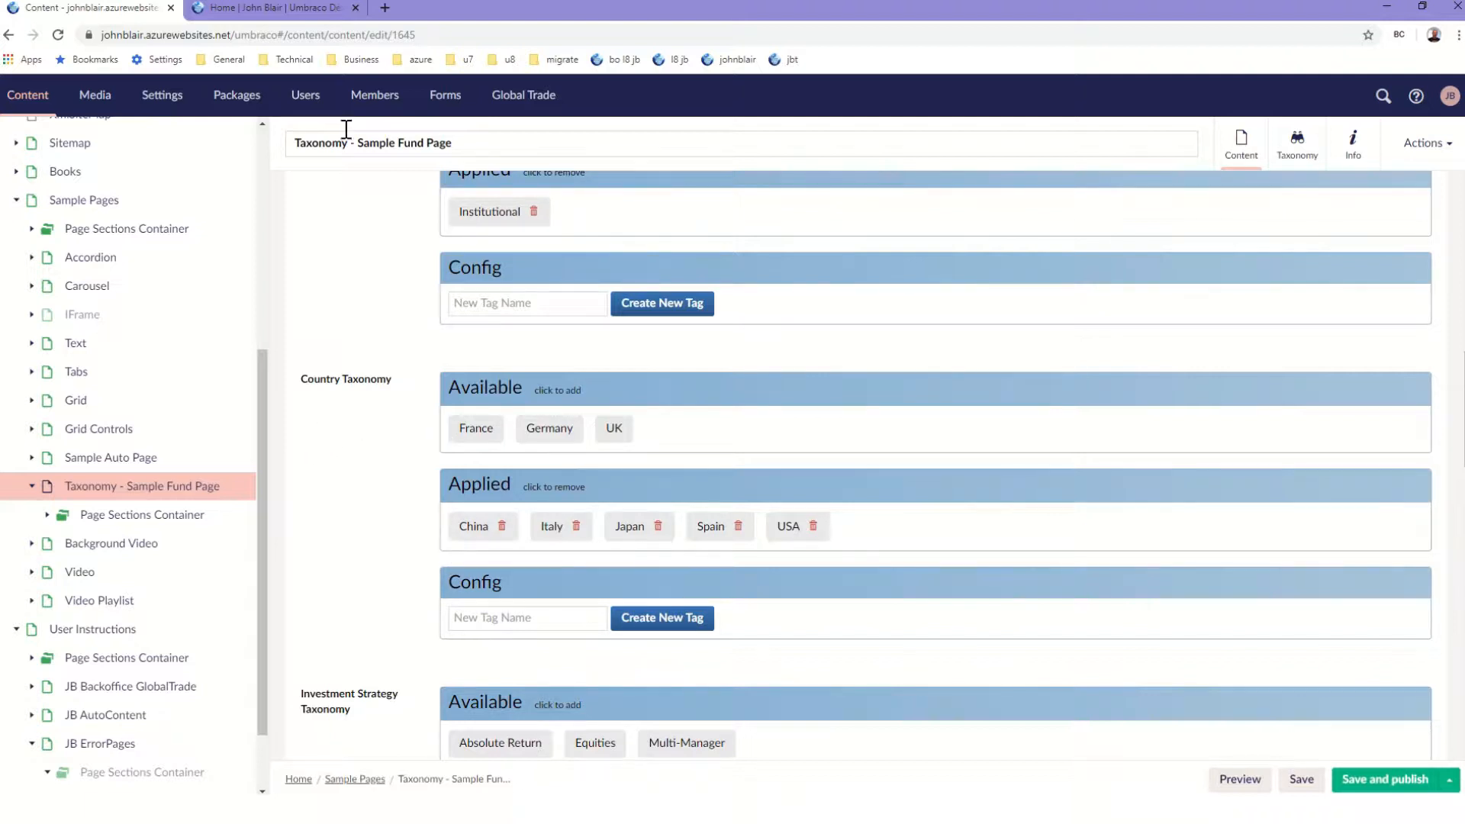
Search the public demo site for "fixed income" and "china", and return to the sample fund page in the back office
{"action": "left_click", "coordinate": [267, 8]}
{"action": "left_click", "coordinate": [317, 99]}
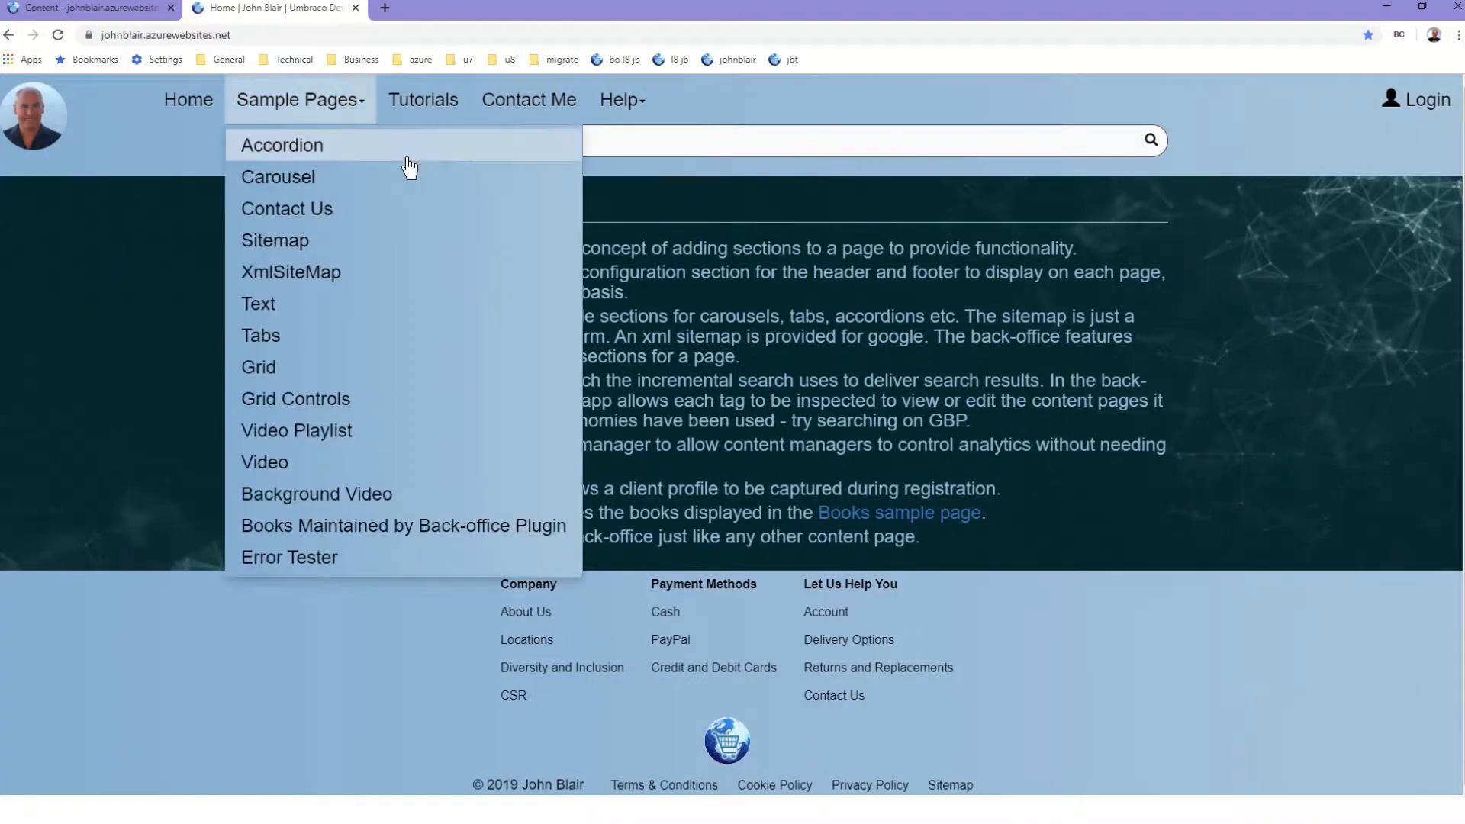
{"action": "left_click", "coordinate": [654, 136]}
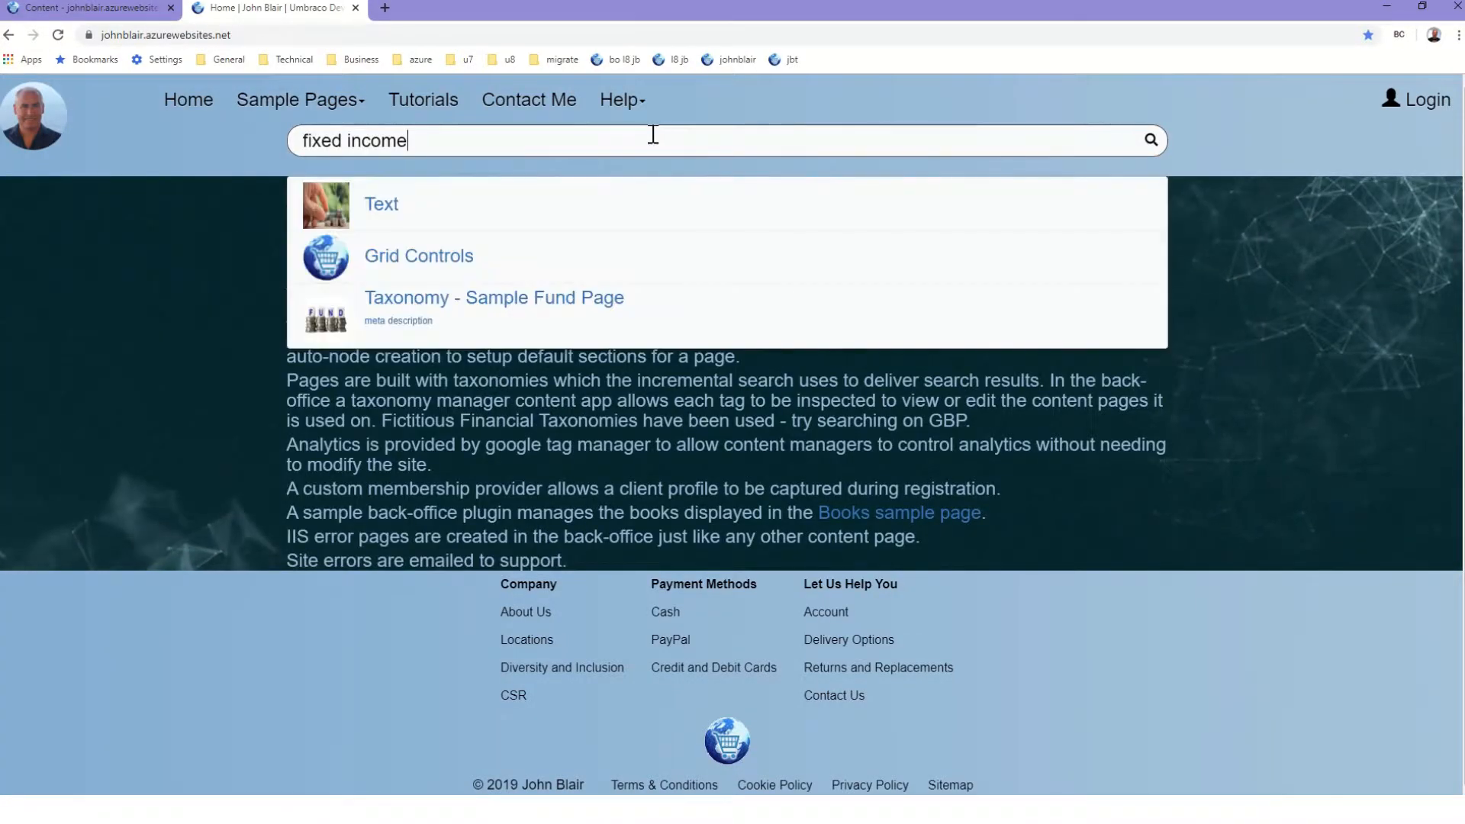
{"action": "triple_click", "coordinate": [373, 140]}
{"action": "type", "text": "chi"}
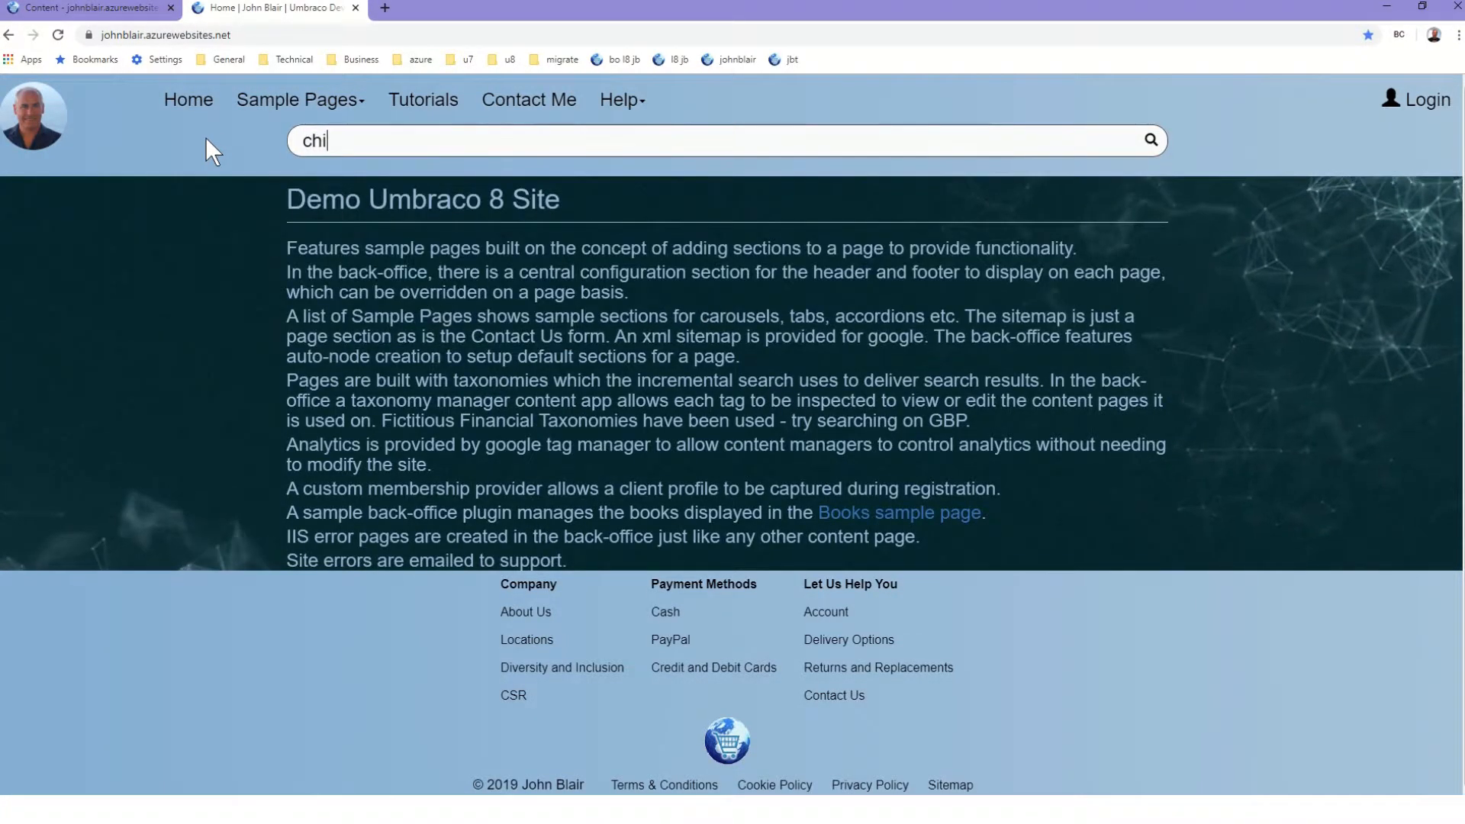
{"action": "type", "text": "na"}
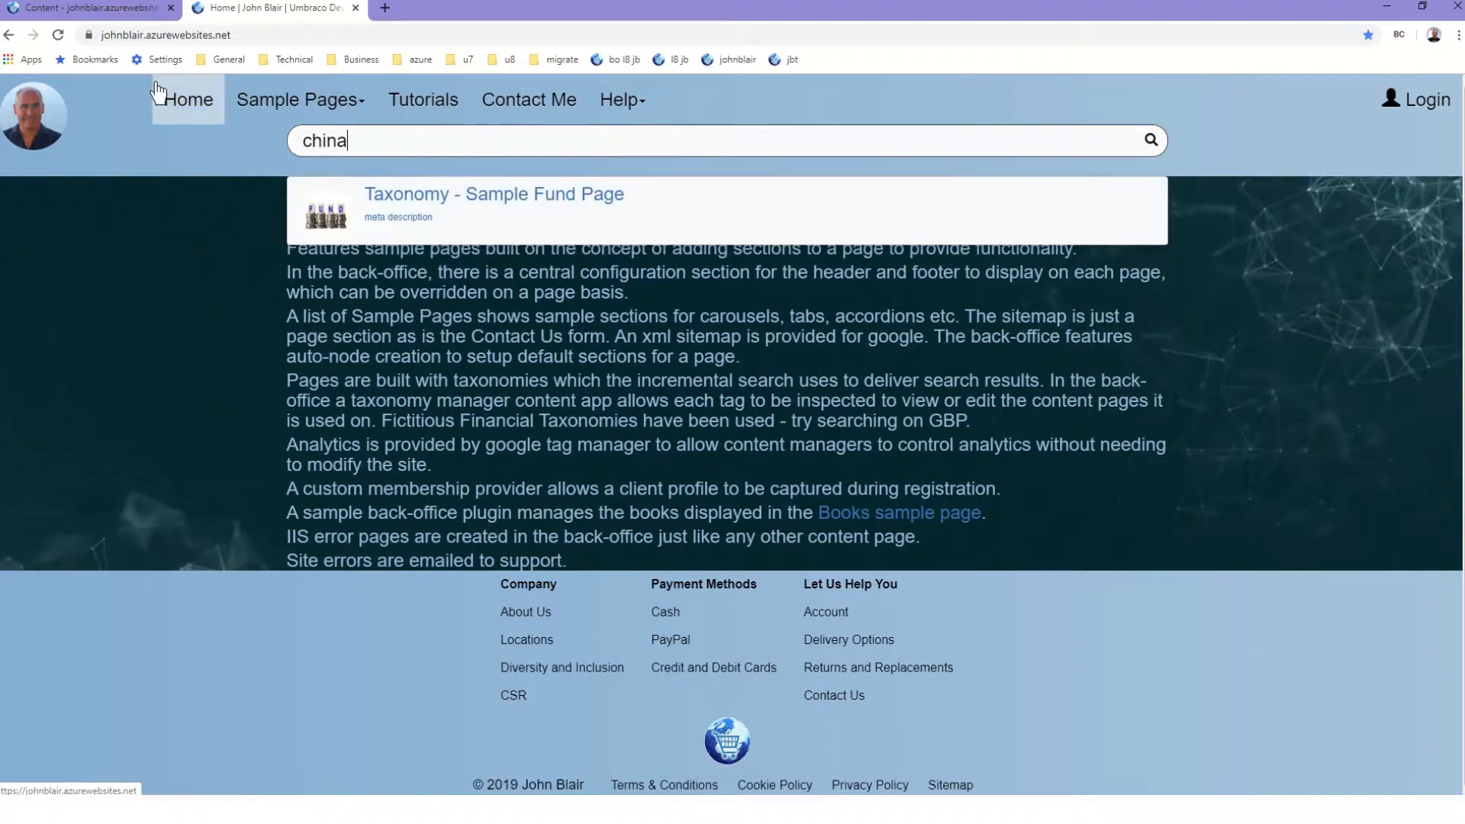
{"action": "left_click", "coordinate": [105, 9]}
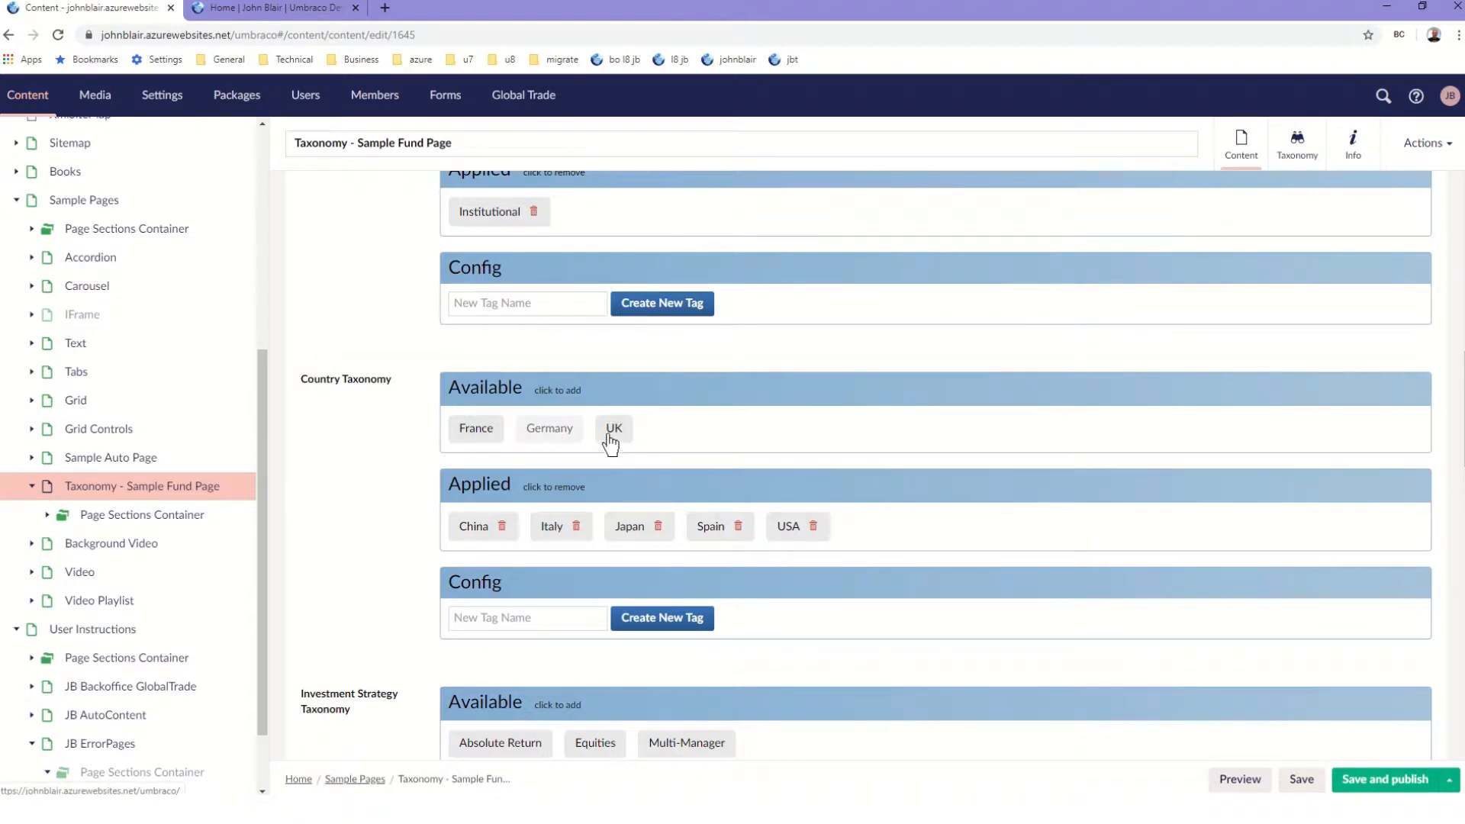
Search the public demo site for "uk" in place of the previous search term
{"action": "left_click", "coordinate": [309, 10]}
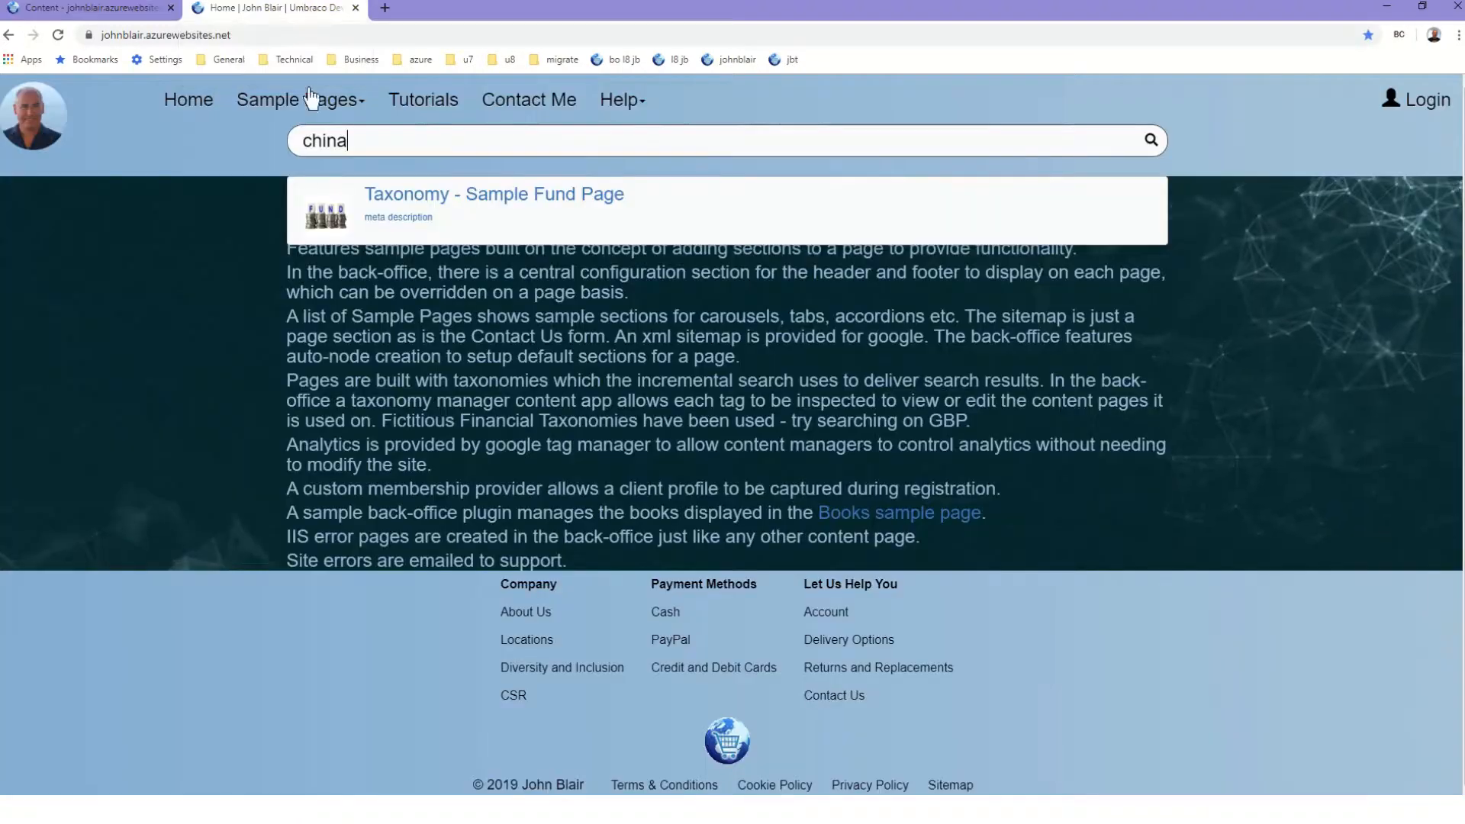
{"action": "left_click_drag", "start_coordinate": [590, 140], "coordinate": [234, 131]}
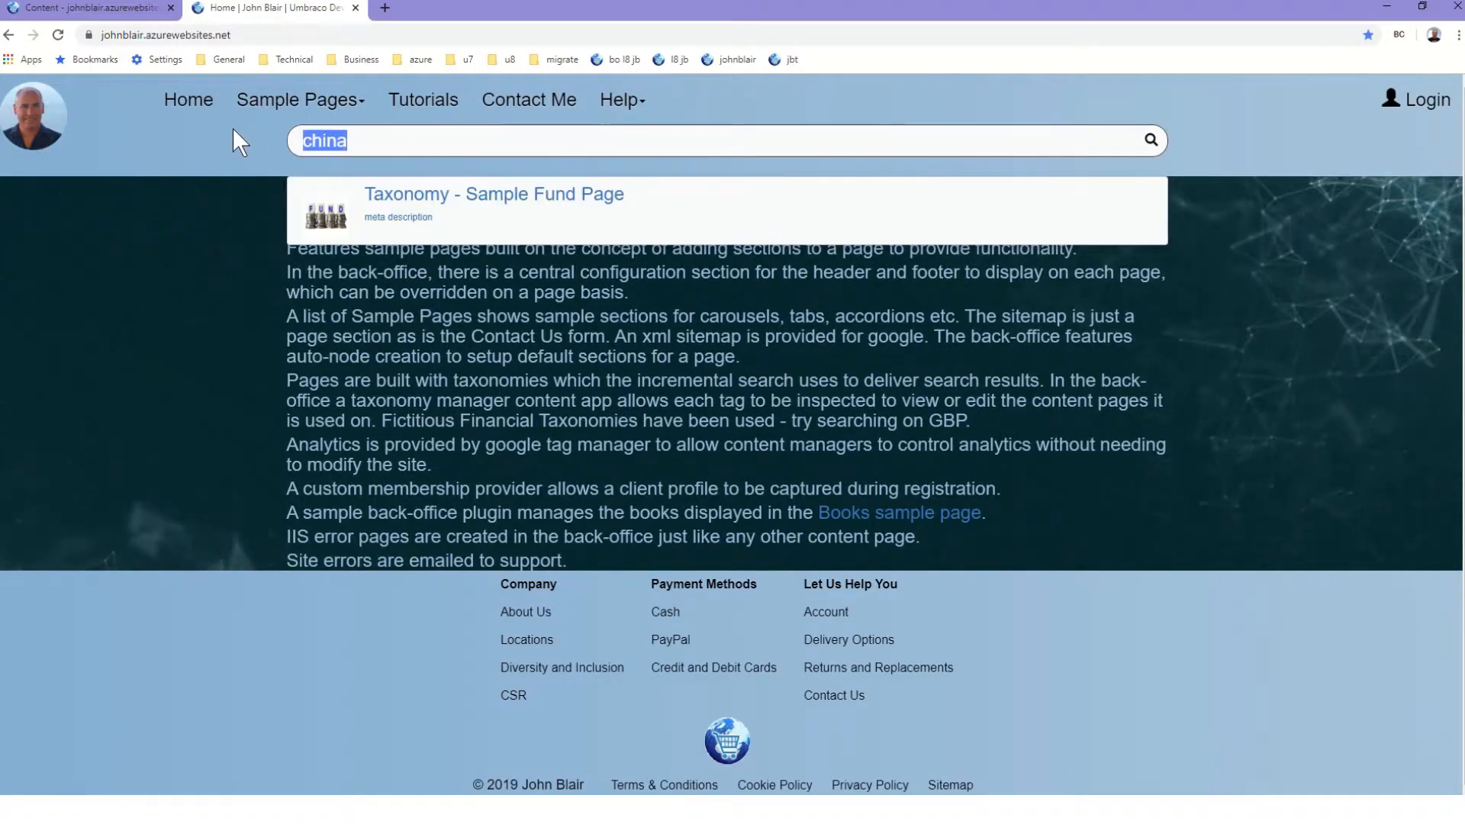
{"action": "type", "text": "uk"}
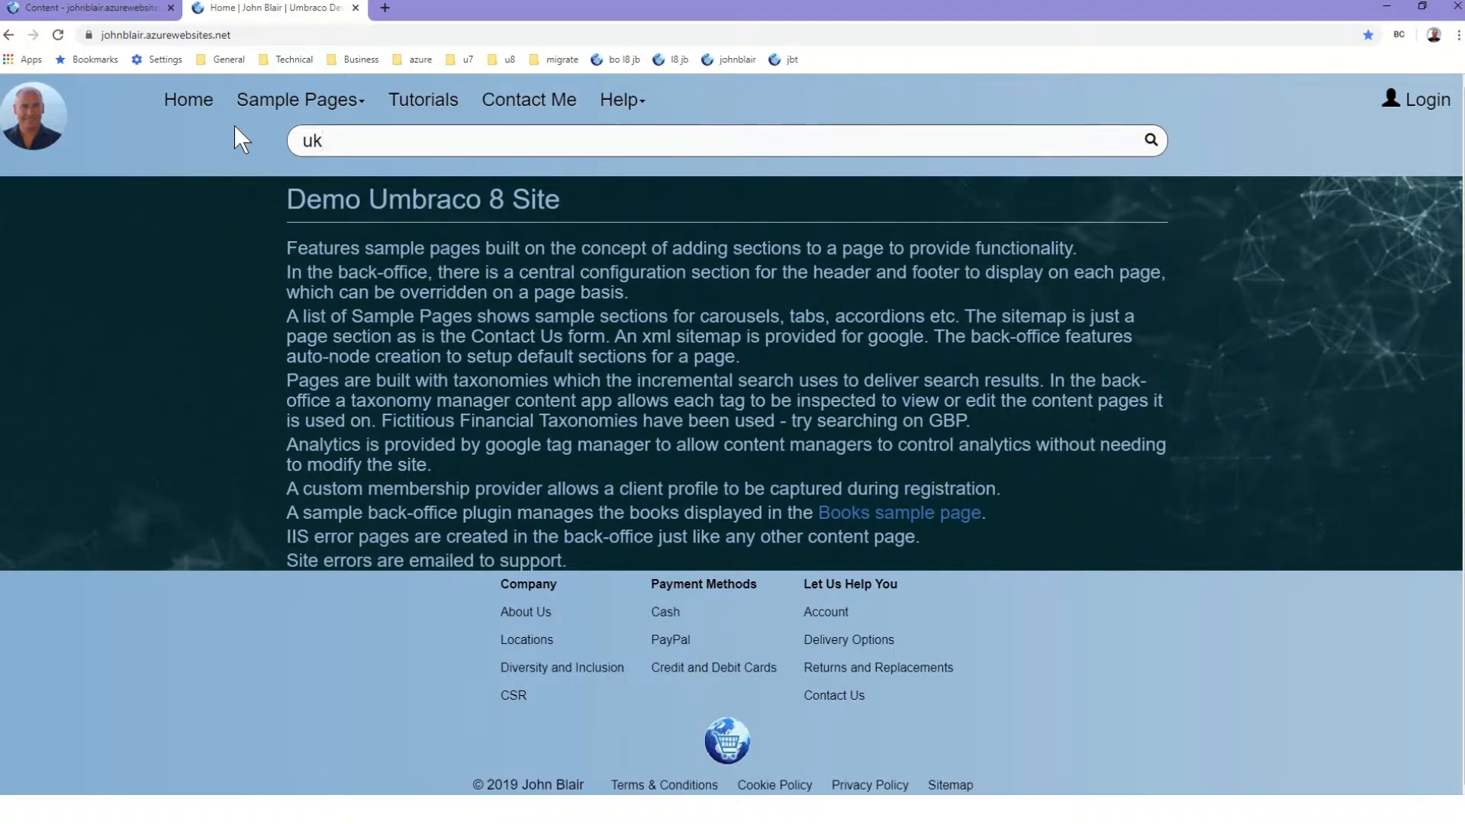
Apply the UK tag to the sample fund page's Country Taxonomy in the back office, and save and publish the page
{"action": "left_click", "coordinate": [140, 9]}
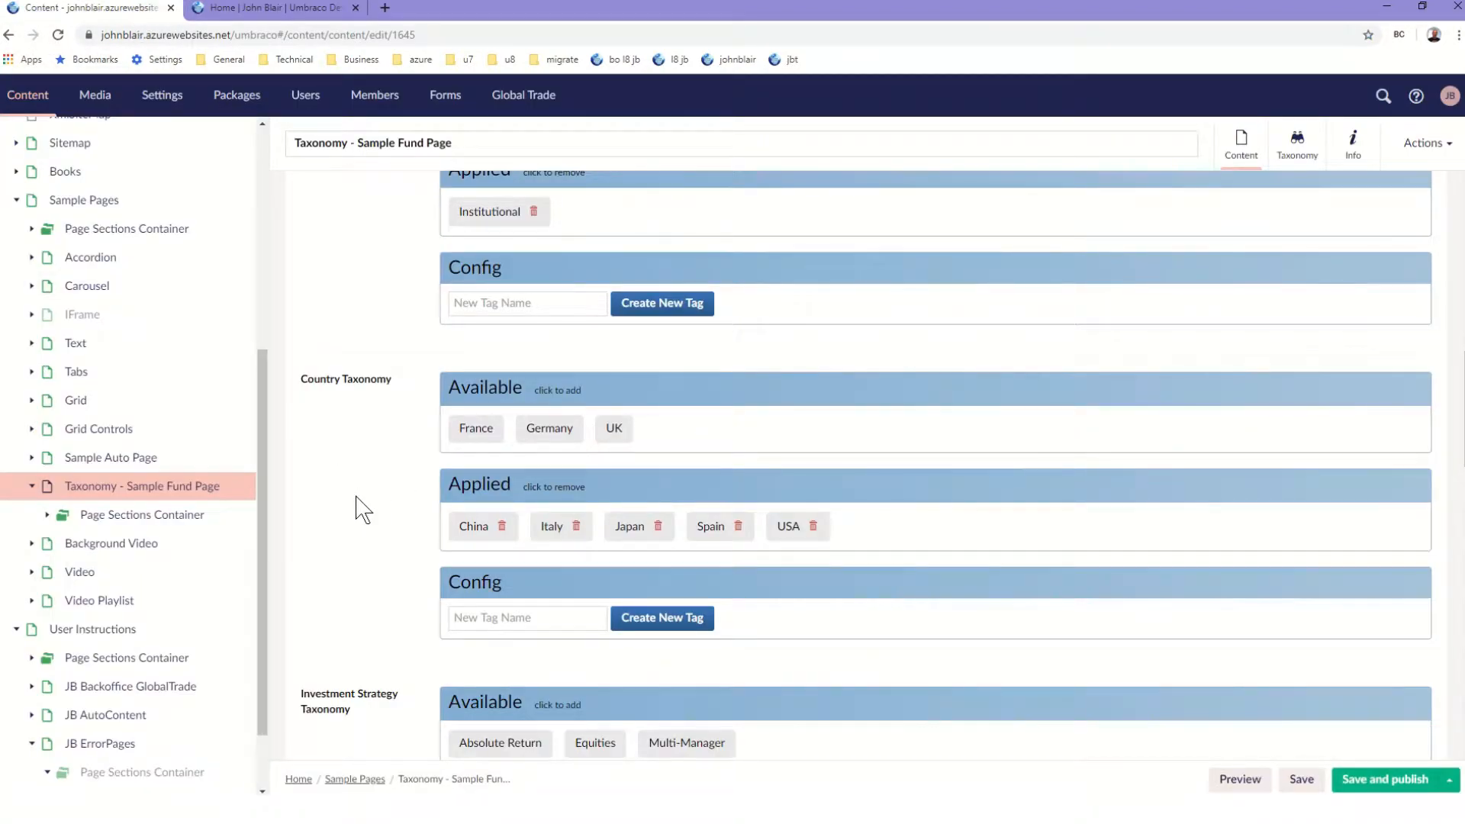
{"action": "left_click", "coordinate": [614, 428]}
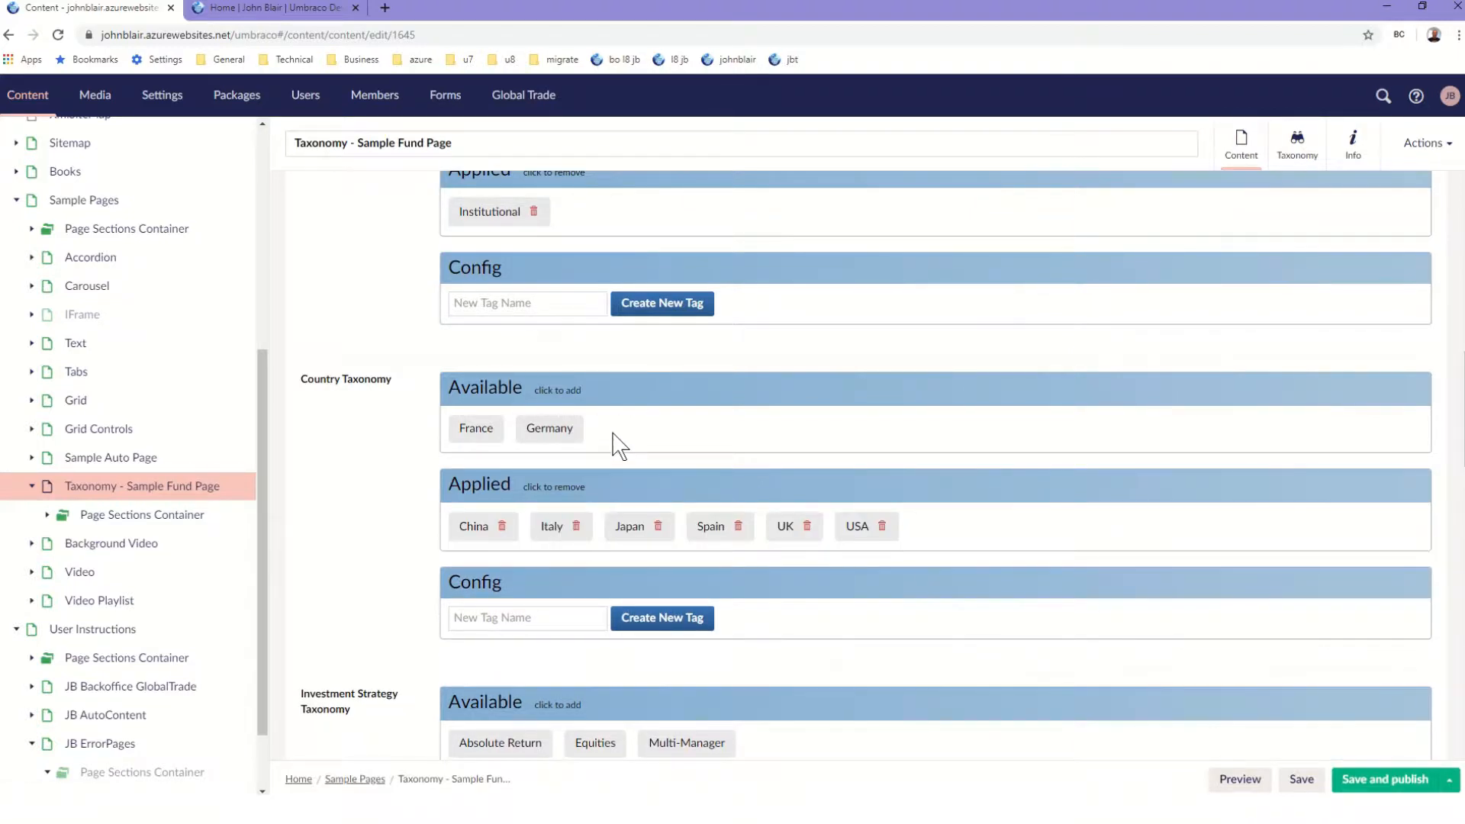
{"action": "left_click", "coordinate": [1391, 786]}
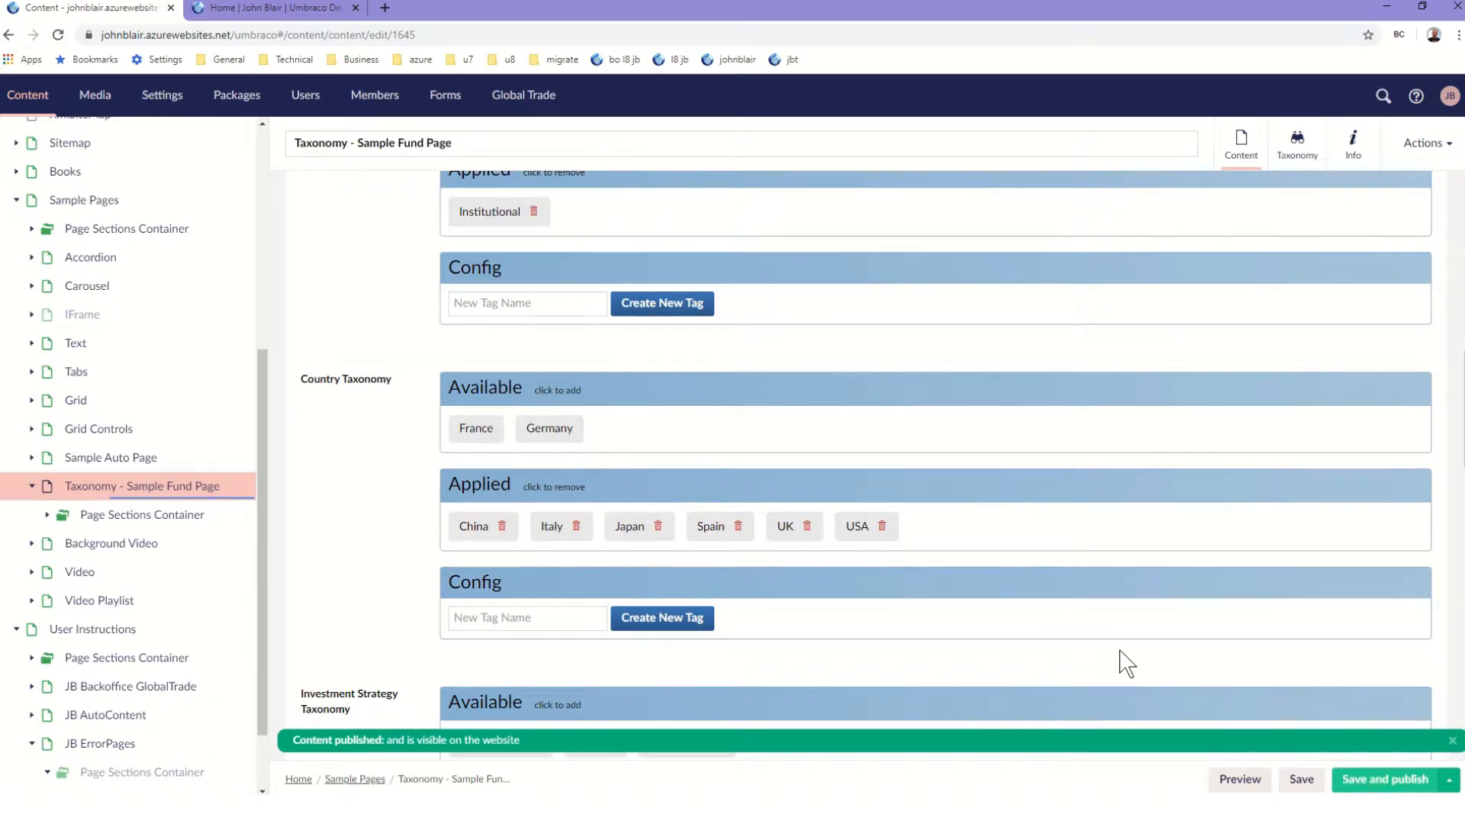
Repeat the "uk" search on the public demo site and clear the search text
{"action": "left_click", "coordinate": [287, 6]}
{"action": "left_click", "coordinate": [301, 100]}
{"action": "left_click", "coordinate": [592, 136]}
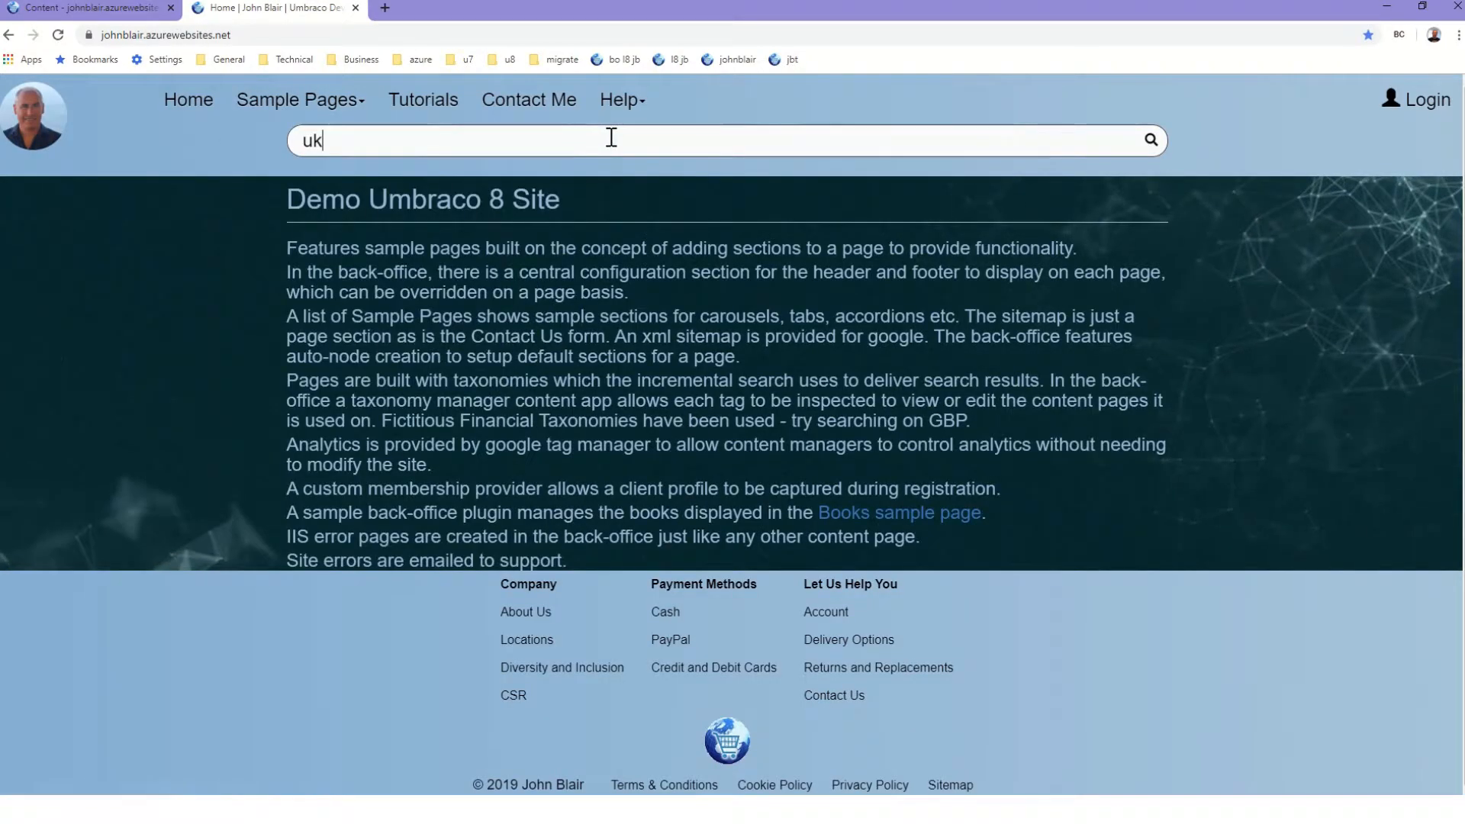
{"action": "key", "text": "BackSpace"}
{"action": "key", "text": "BackSpace"}
{"action": "type", "text": "uk"}
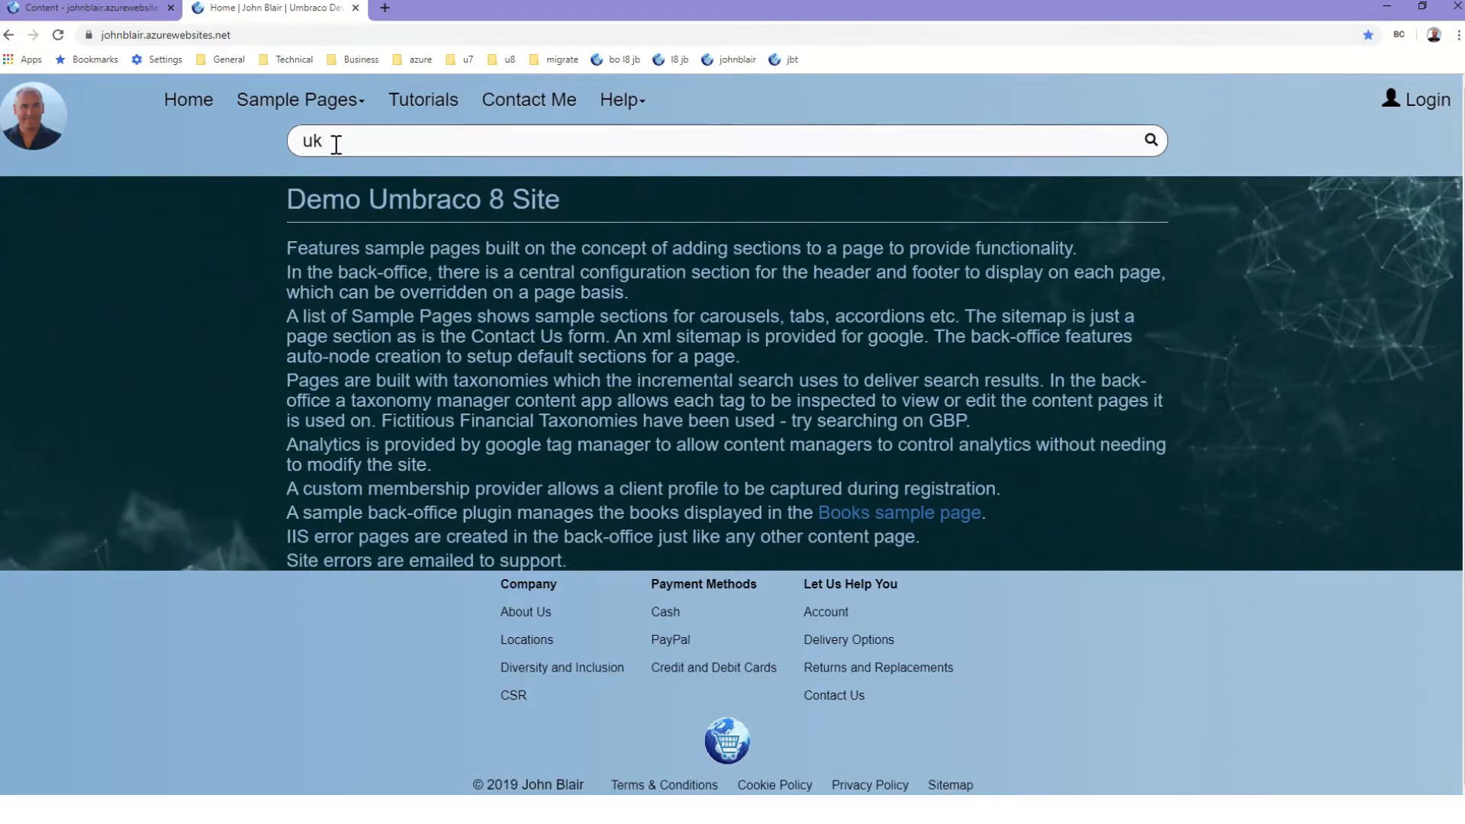
{"action": "key", "text": "BackSpace"}
{"action": "key", "text": "BackSpace"}
{"action": "type", "text": "uk"}
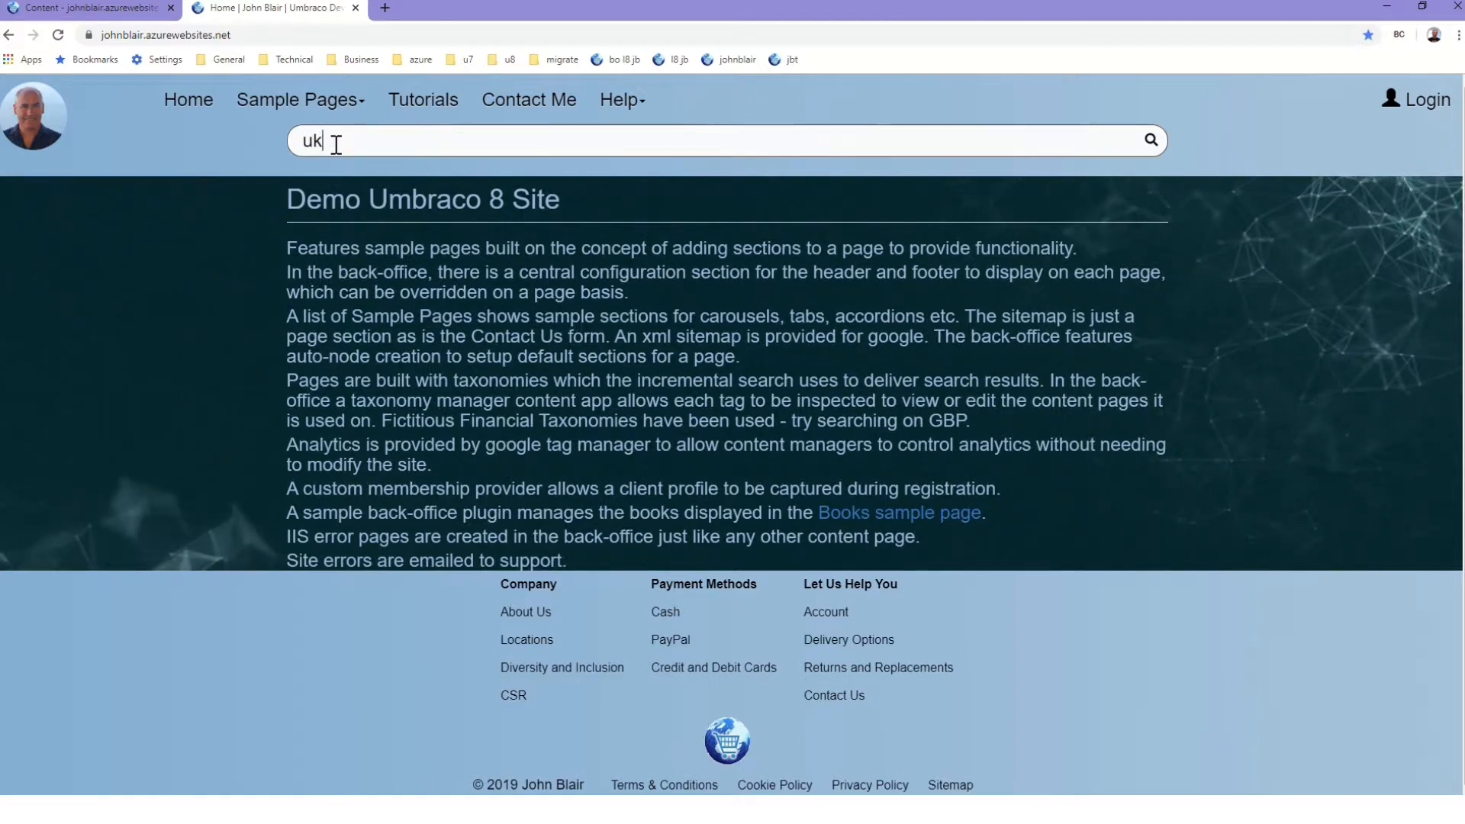
{"action": "key", "text": "BackSpace"}
{"action": "key", "text": "BackSpace"}
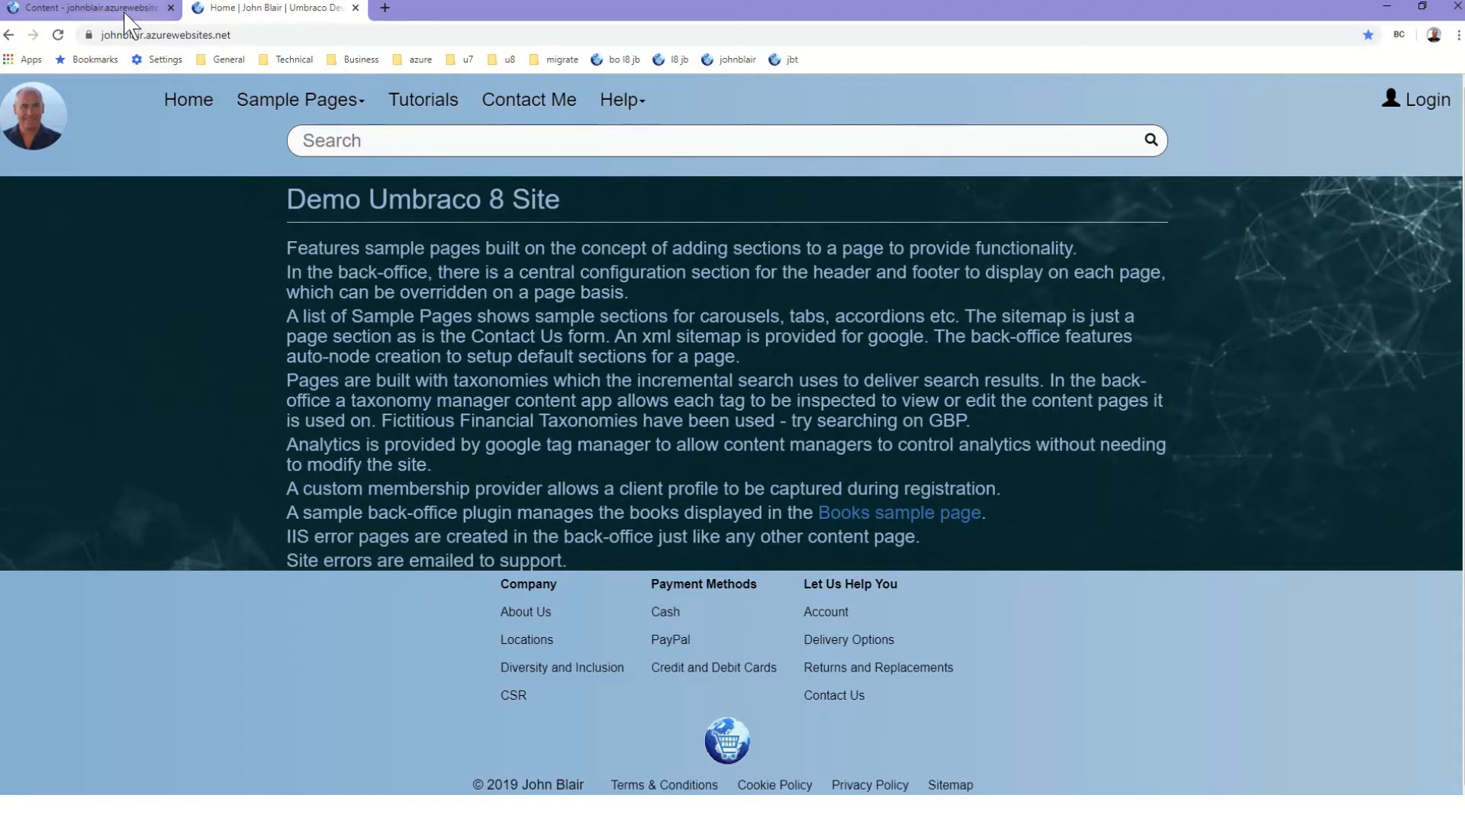
Create an India tag in the sample fund page's Country Taxonomy, apply it, and save and publish the page
{"action": "left_click", "coordinate": [122, 9]}
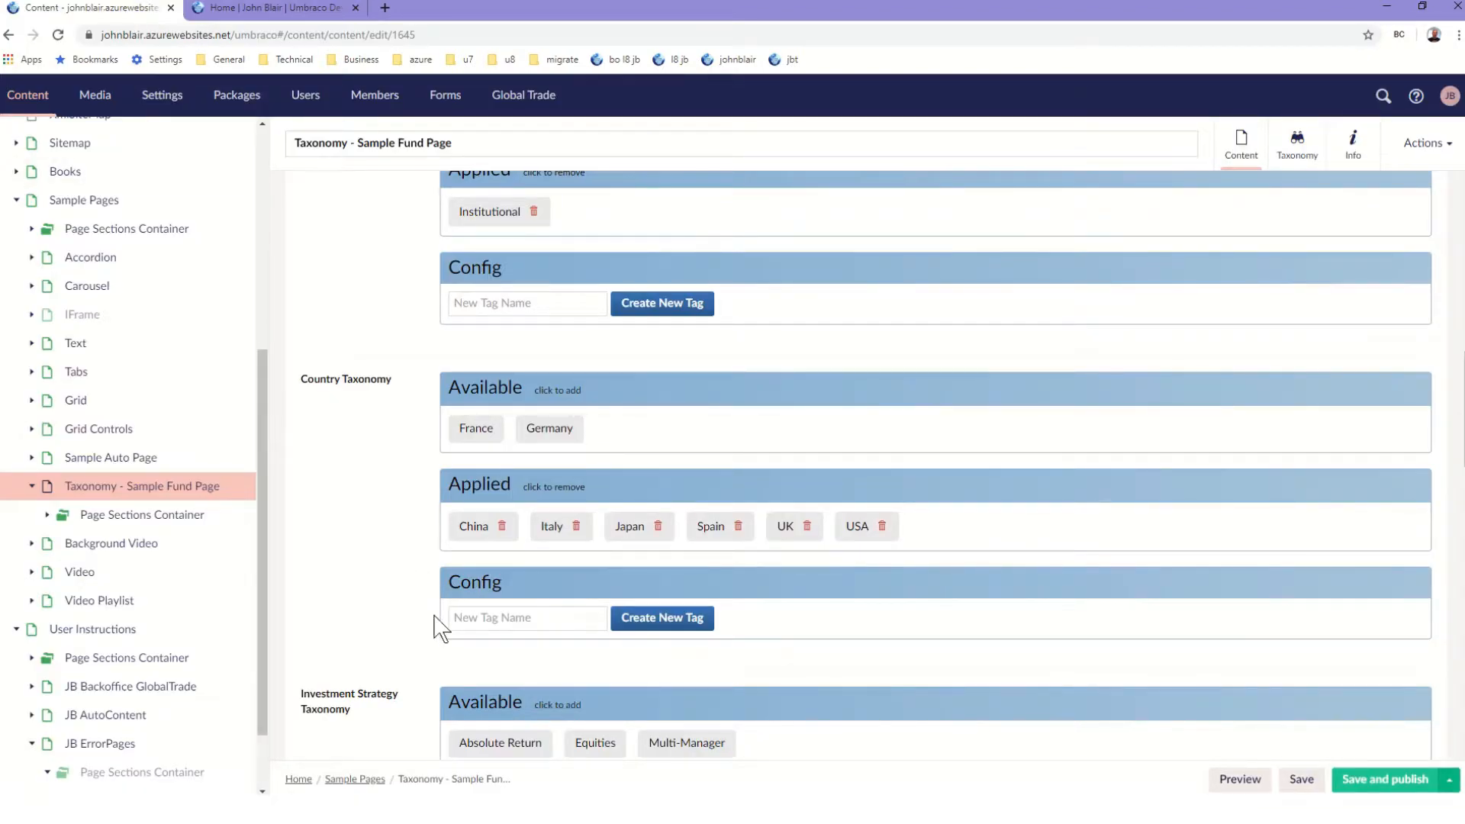
{"action": "left_click", "coordinate": [490, 616]}
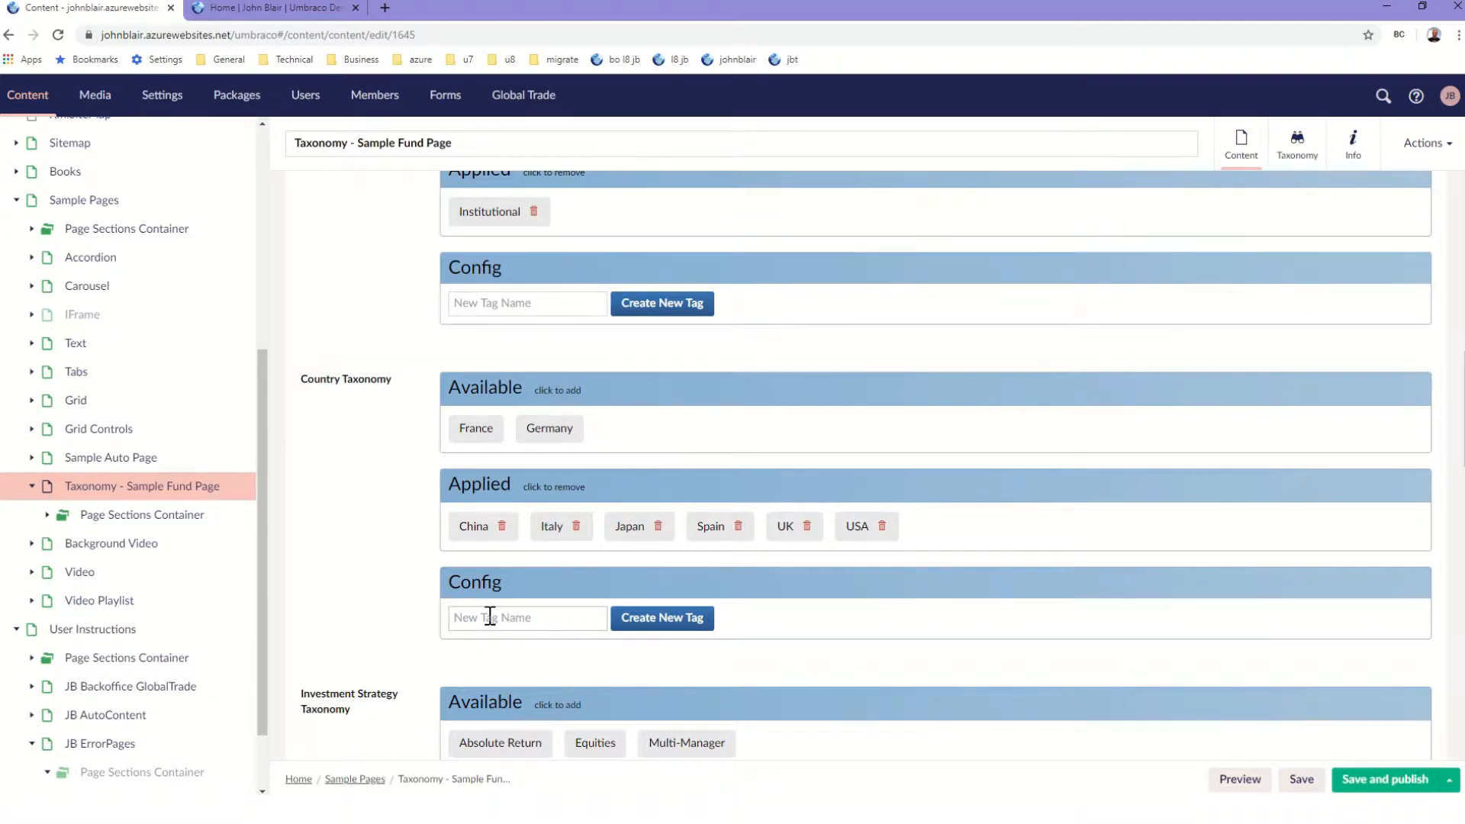
{"action": "type", "text": "India"}
{"action": "left_click", "coordinate": [672, 628]}
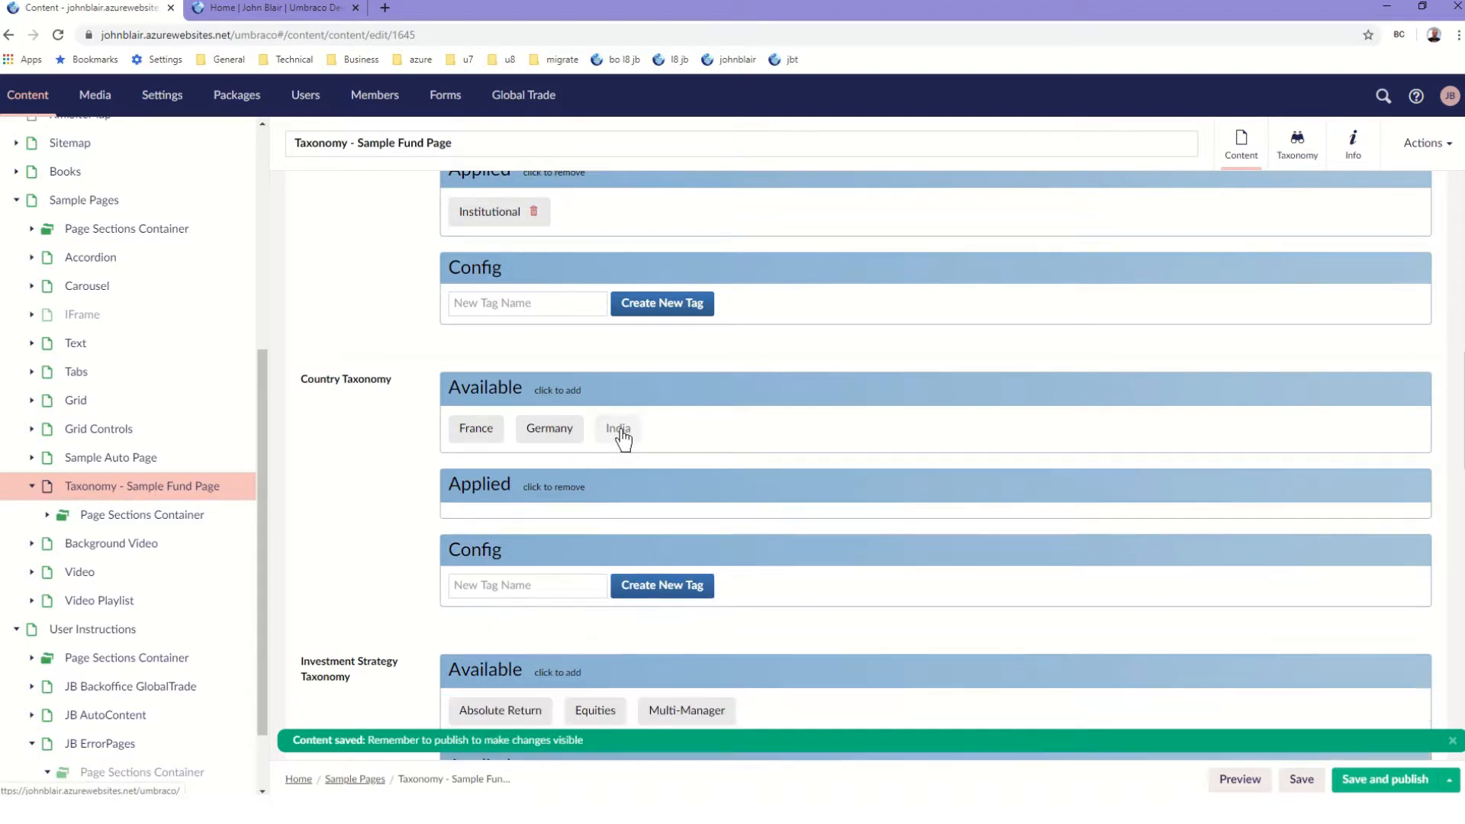
{"action": "left_click", "coordinate": [619, 429]}
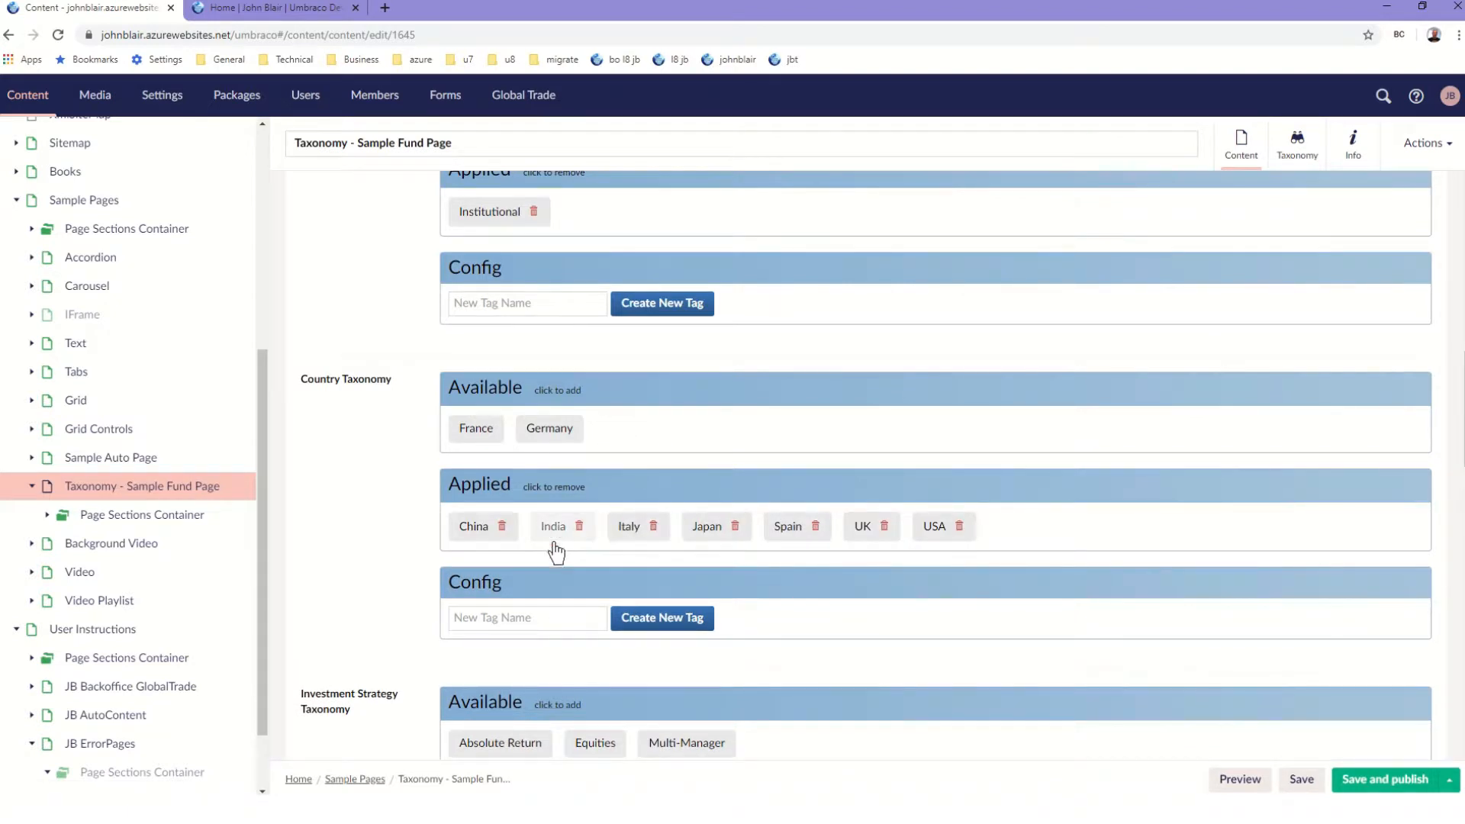
{"action": "left_click", "coordinate": [1398, 788]}
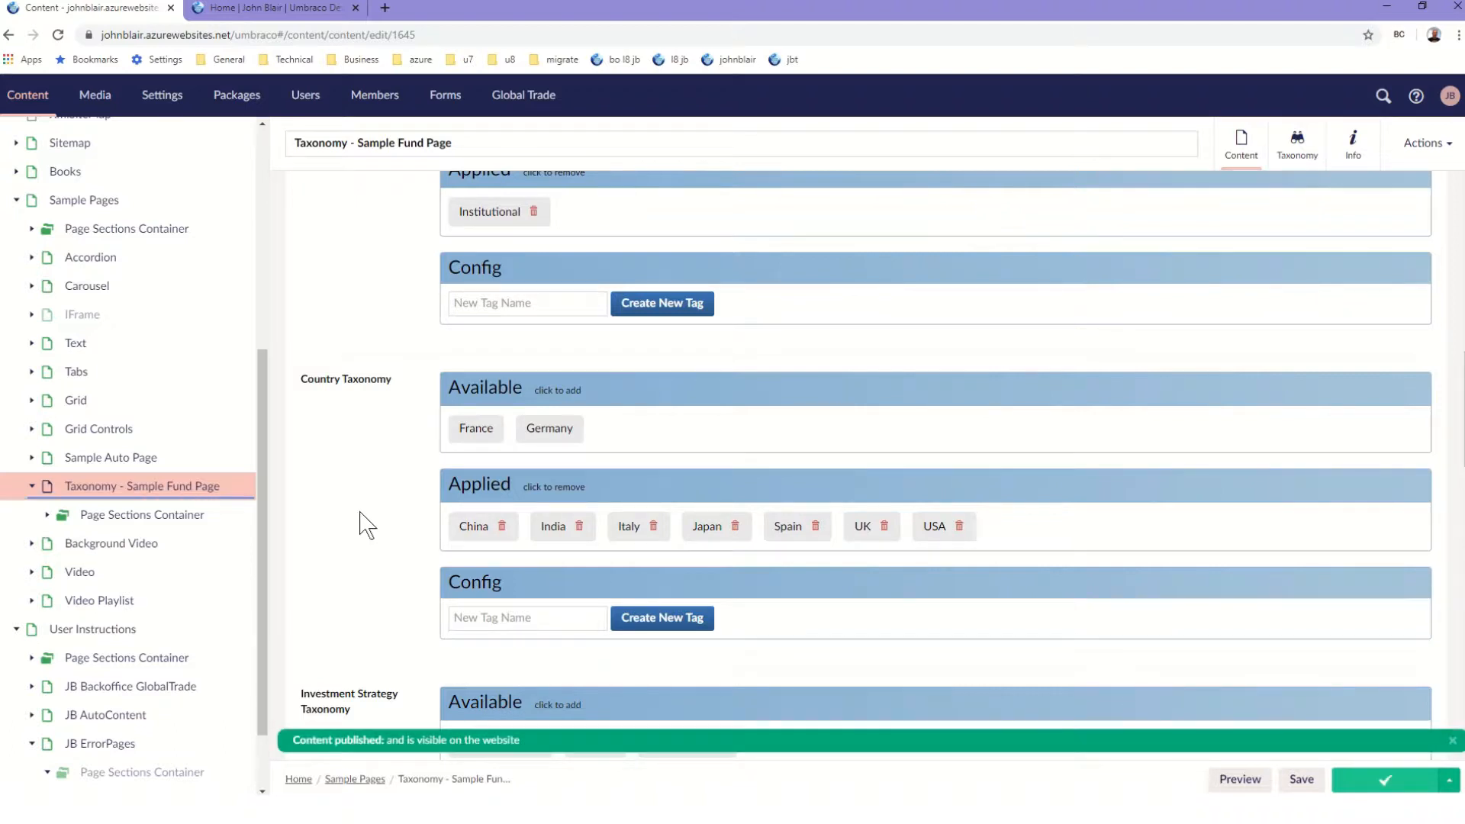
Search the public demo site for "uk" and for "india"
{"action": "left_click", "coordinate": [308, 6]}
{"action": "mouse_move", "coordinate": [300, 100]}
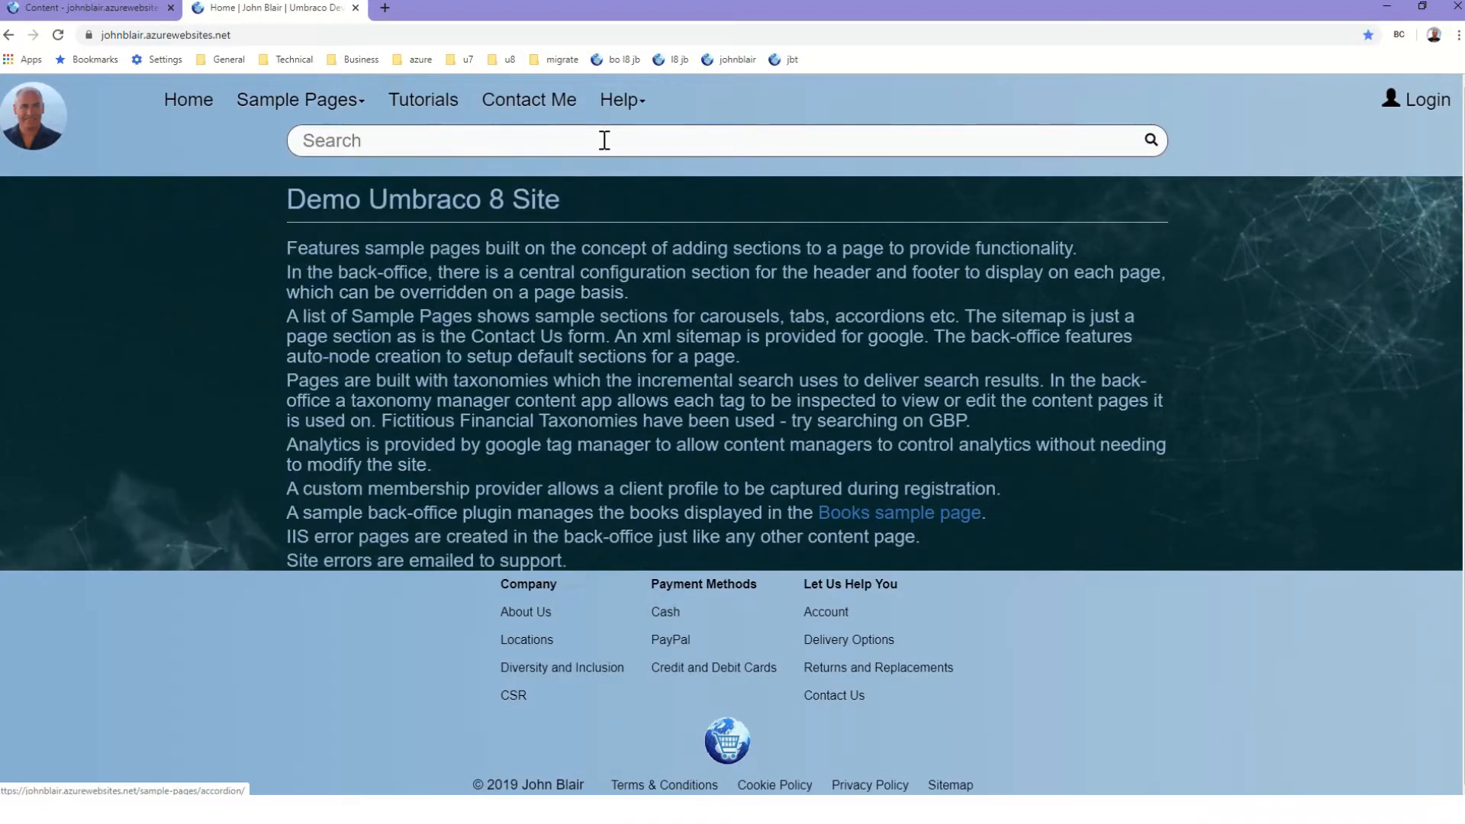
{"action": "left_click", "coordinate": [604, 141]}
{"action": "type", "text": "uk"}
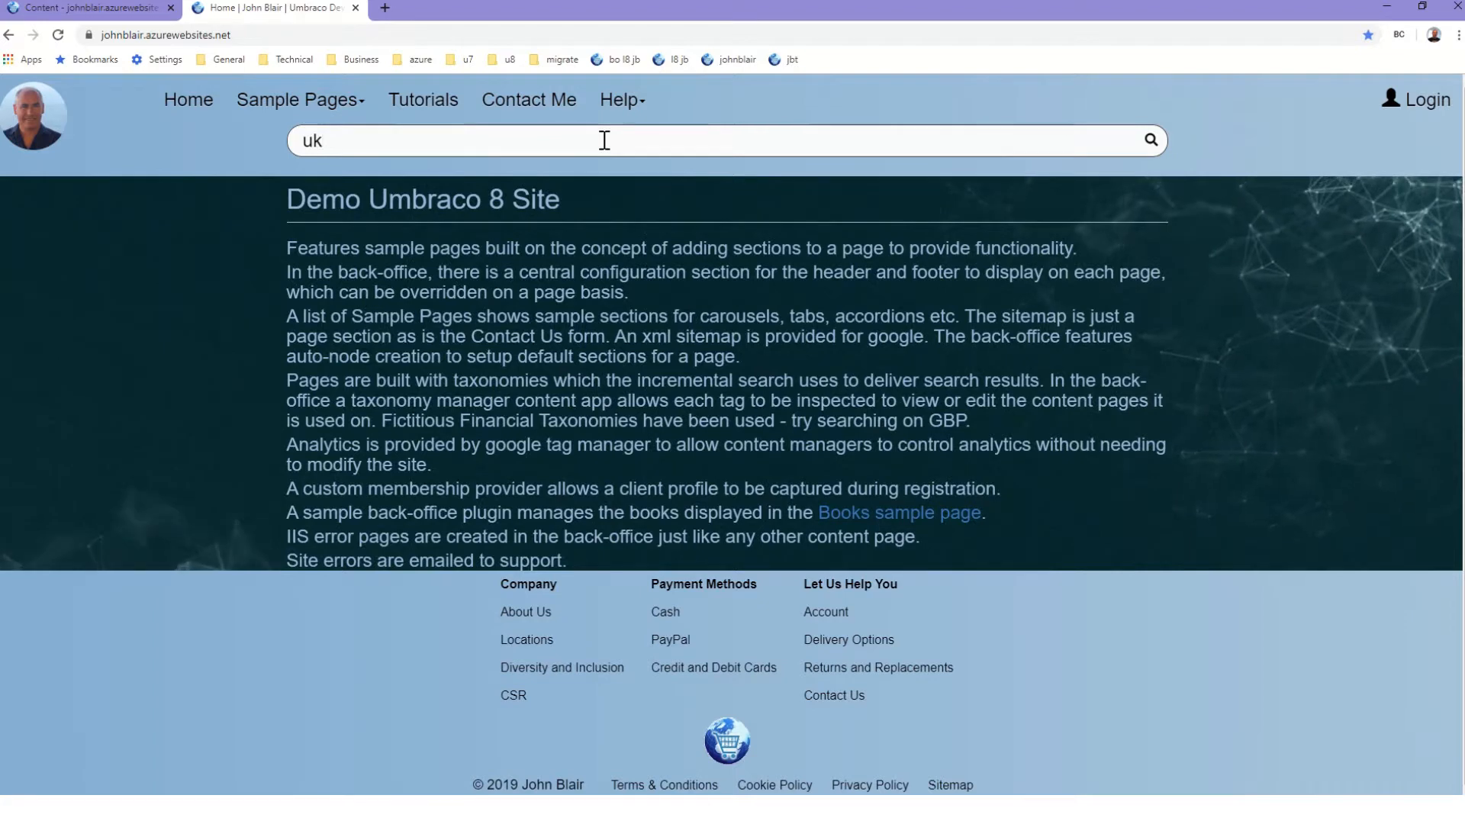
{"action": "key", "text": "BackSpace"}
{"action": "key", "text": "BackSpace"}
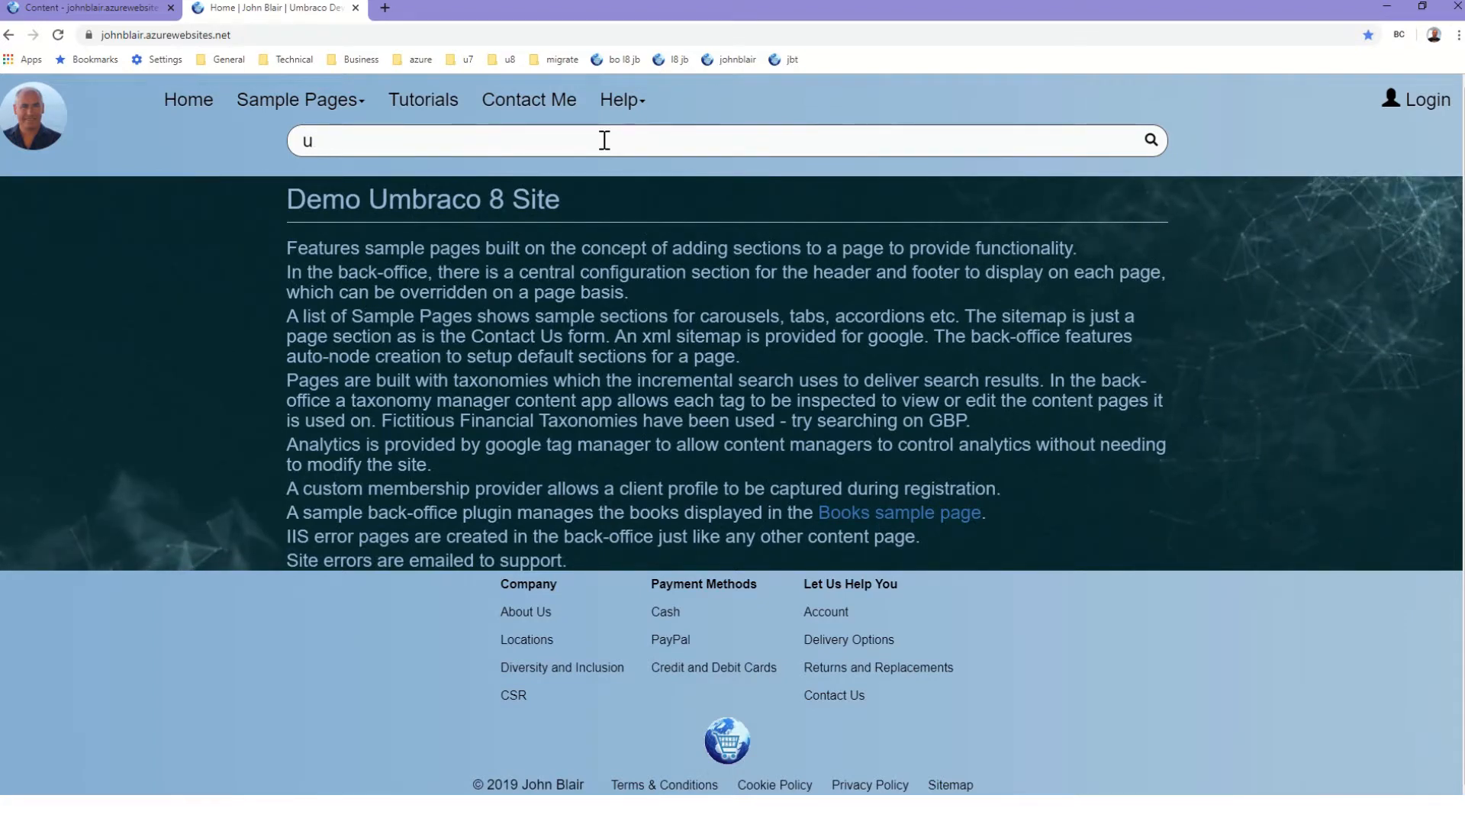
{"action": "type", "text": "india"}
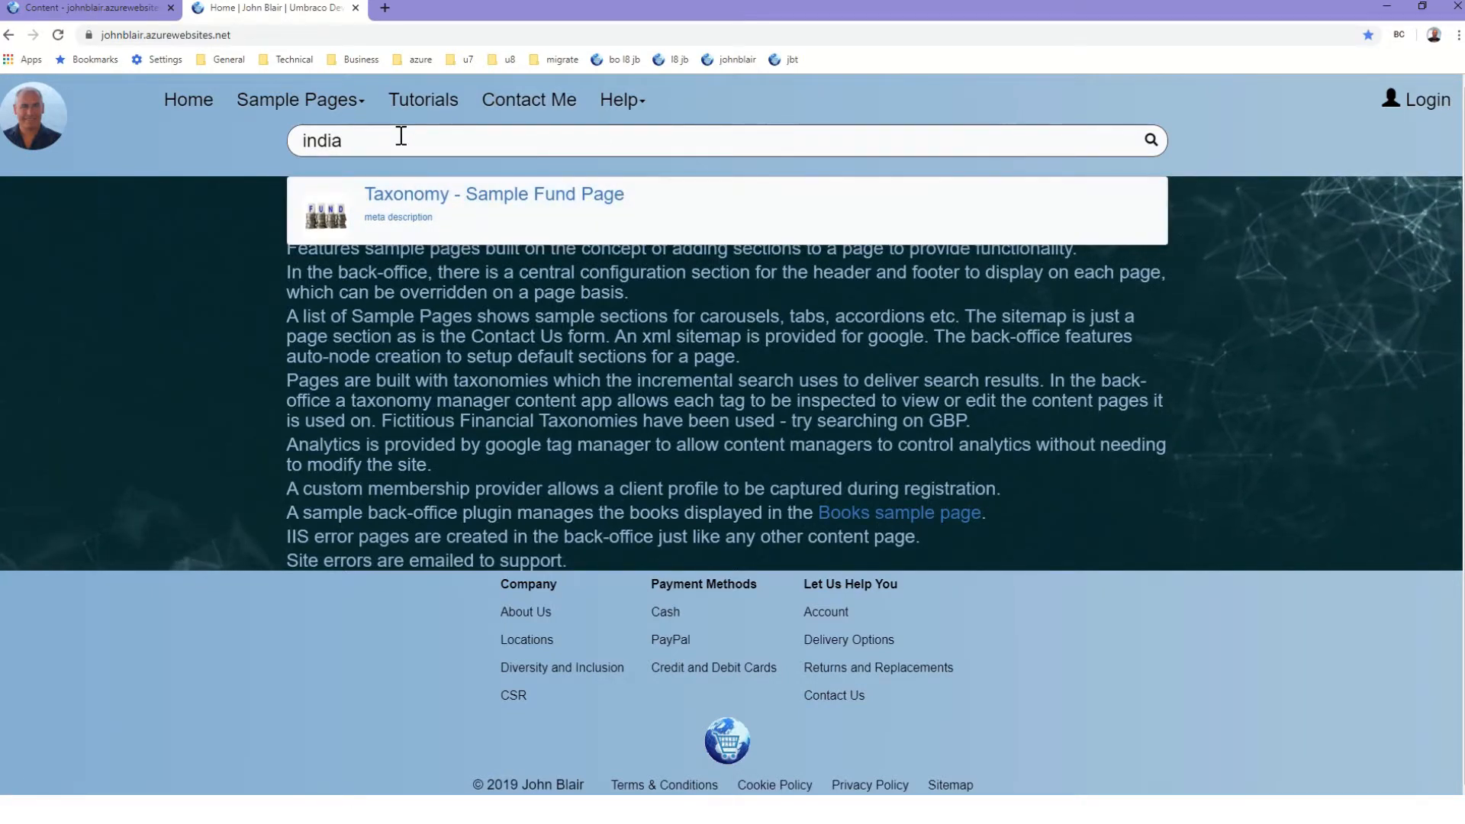
Replace the "india" search with "uk" and check the applied country tags of the sample fund page in the back office
{"action": "key", "text": "BackSpace"}
{"action": "key", "text": "BackSpace"}
{"action": "key", "text": "BackSpace"}
{"action": "key", "text": "BackSpace"}
{"action": "key", "text": "BackSpace"}
{"action": "type", "text": "uk"}
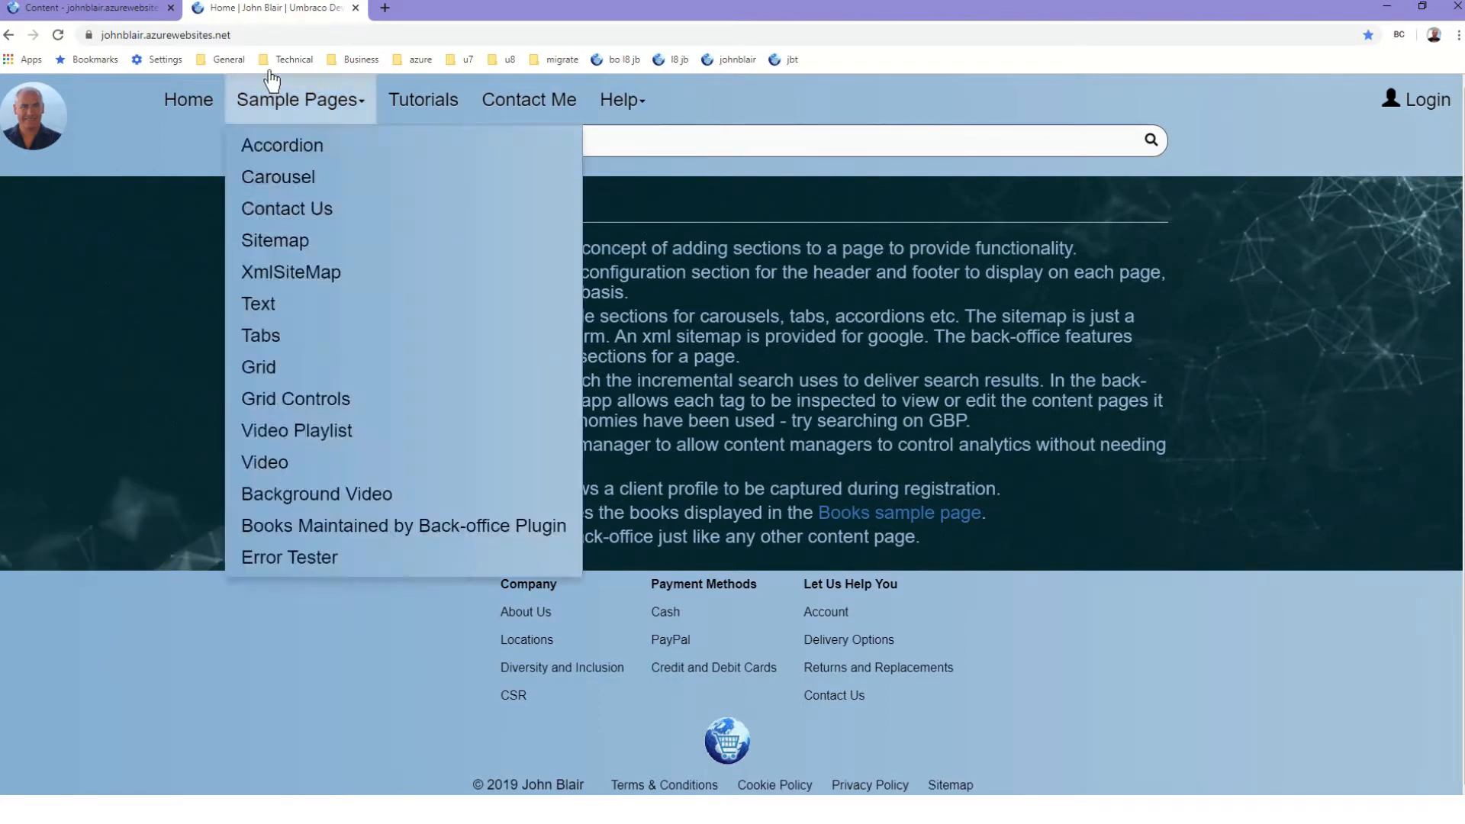
{"action": "left_click", "coordinate": [128, 17]}
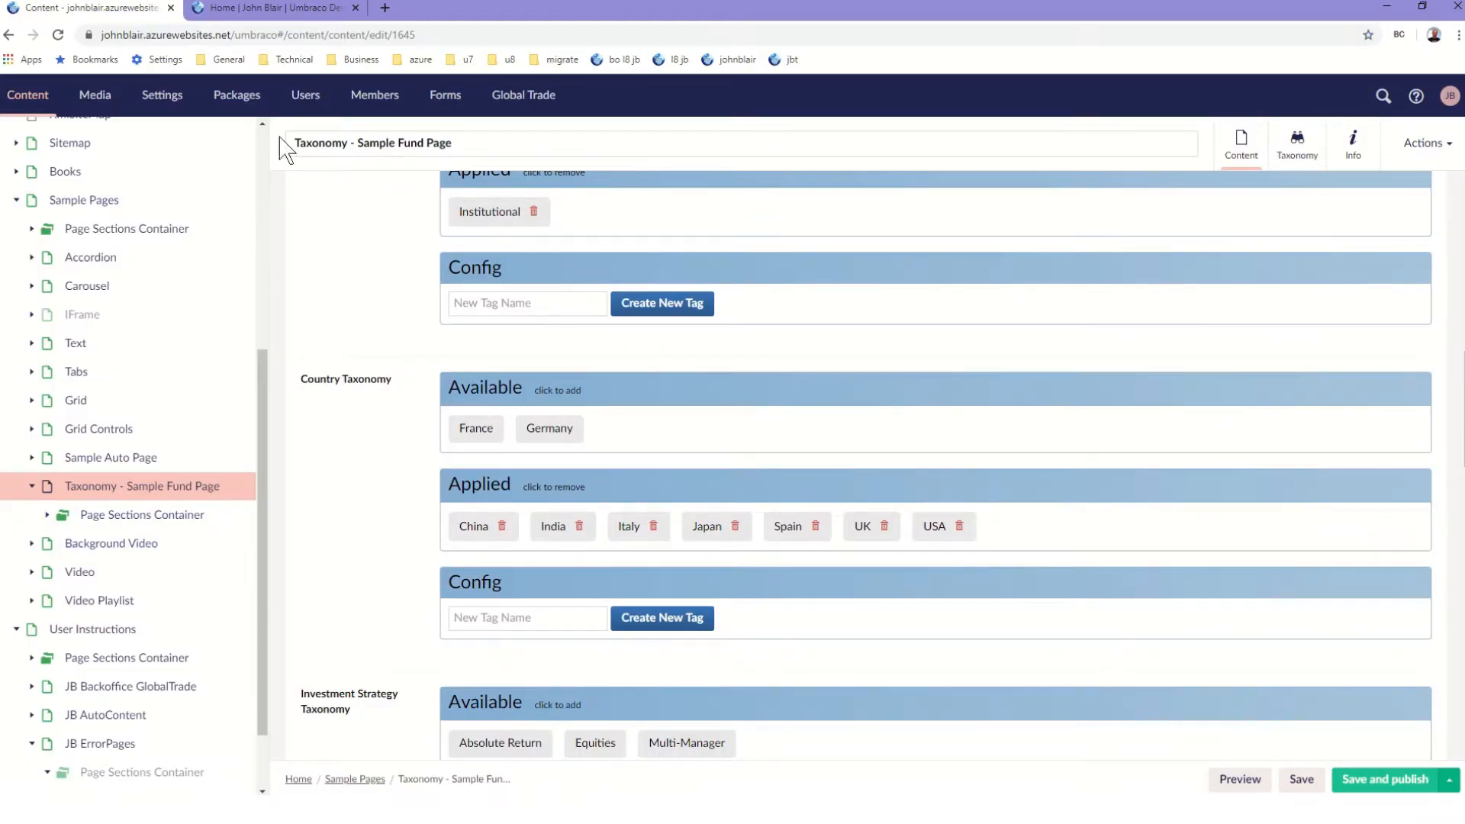
Search the public demo site for the country tag in capitals, "UK"
{"action": "left_click", "coordinate": [290, 9]}
{"action": "mouse_move", "coordinate": [291, 132]}
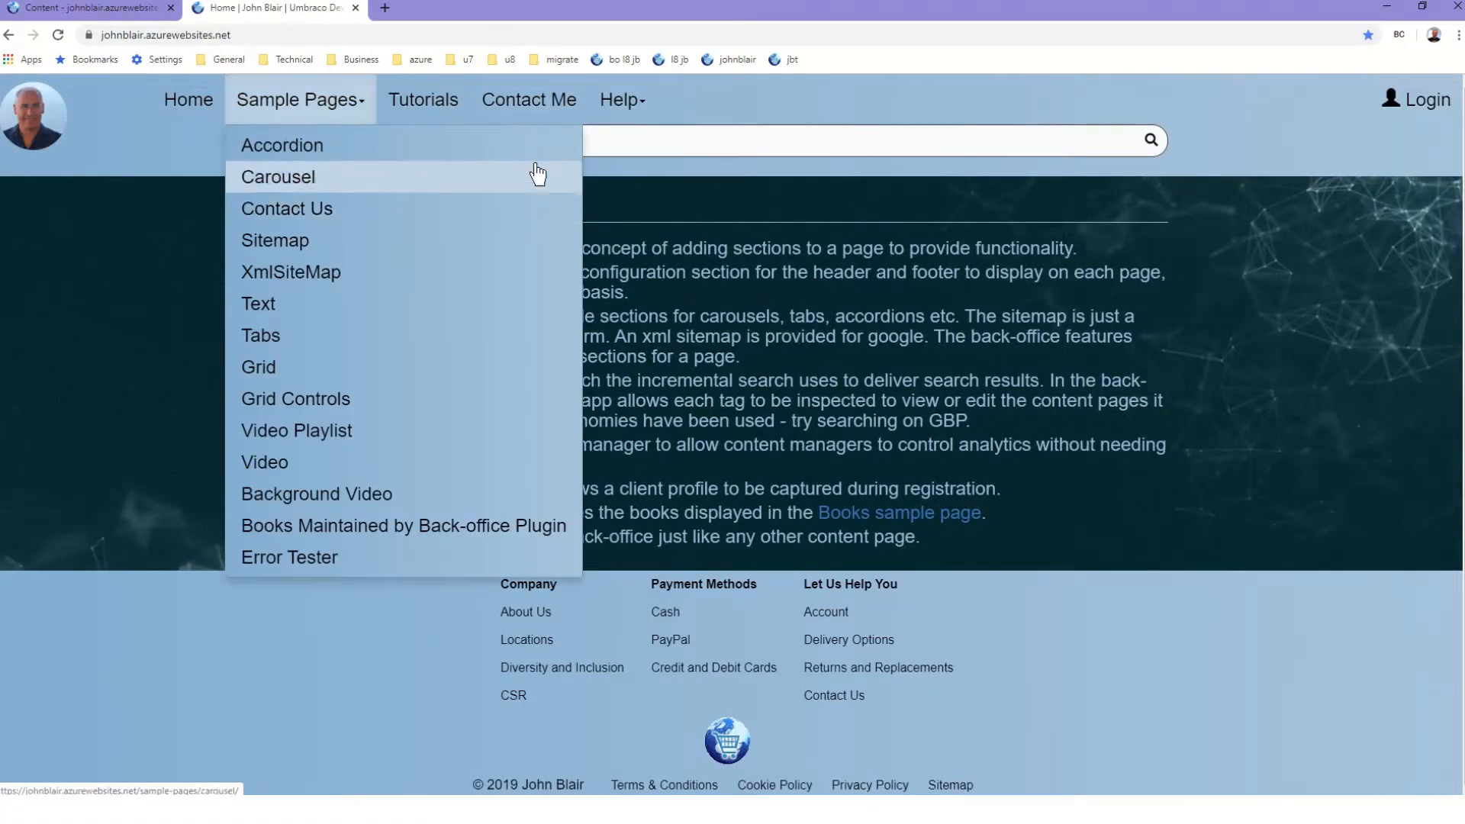
{"action": "left_click", "coordinate": [605, 145]}
{"action": "type", "text": "uk"}
{"action": "key", "text": "BackSpace"}
{"action": "key", "text": "BackSpace"}
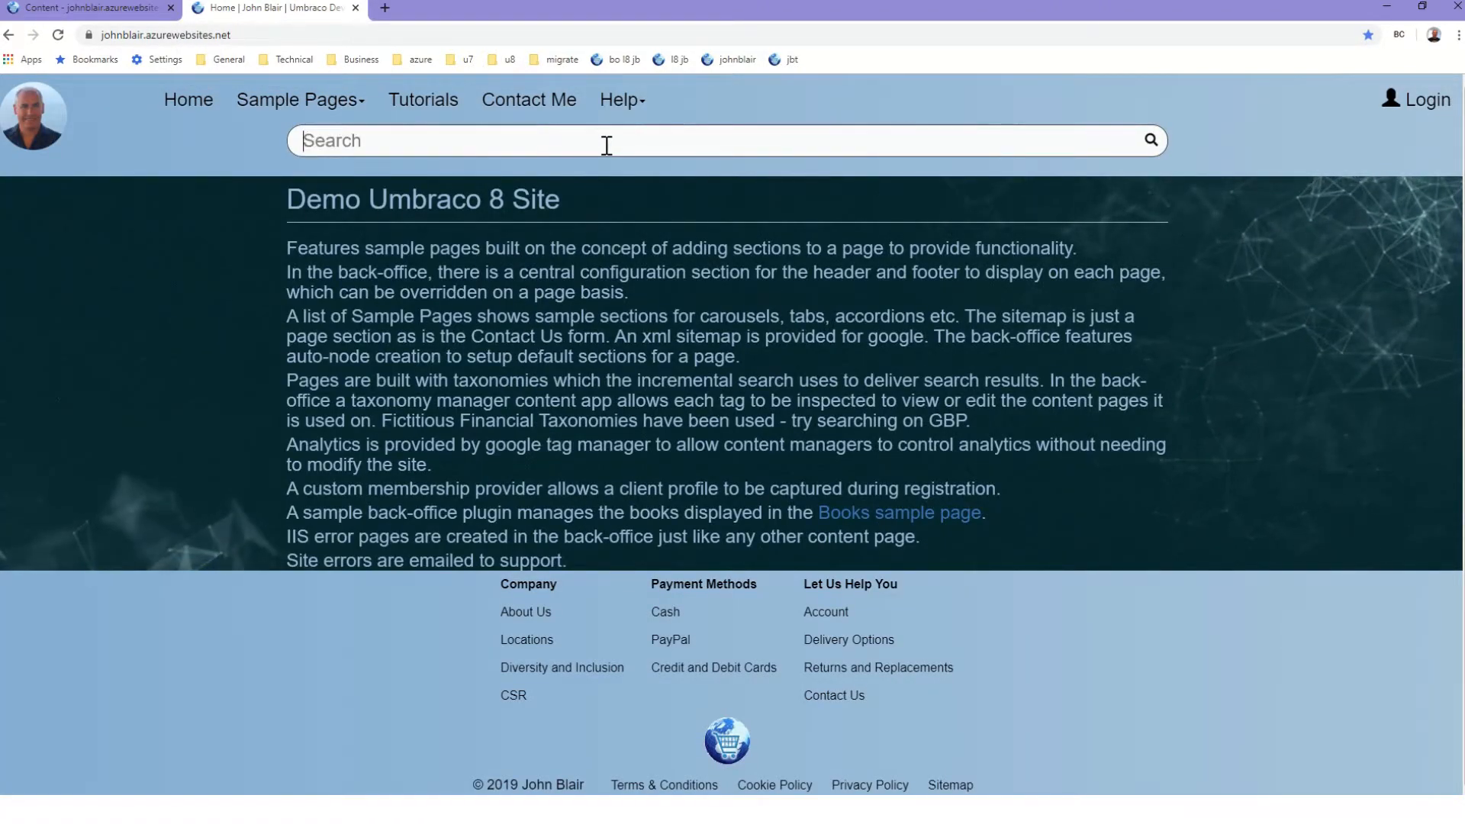
{"action": "type", "text": "UK"}
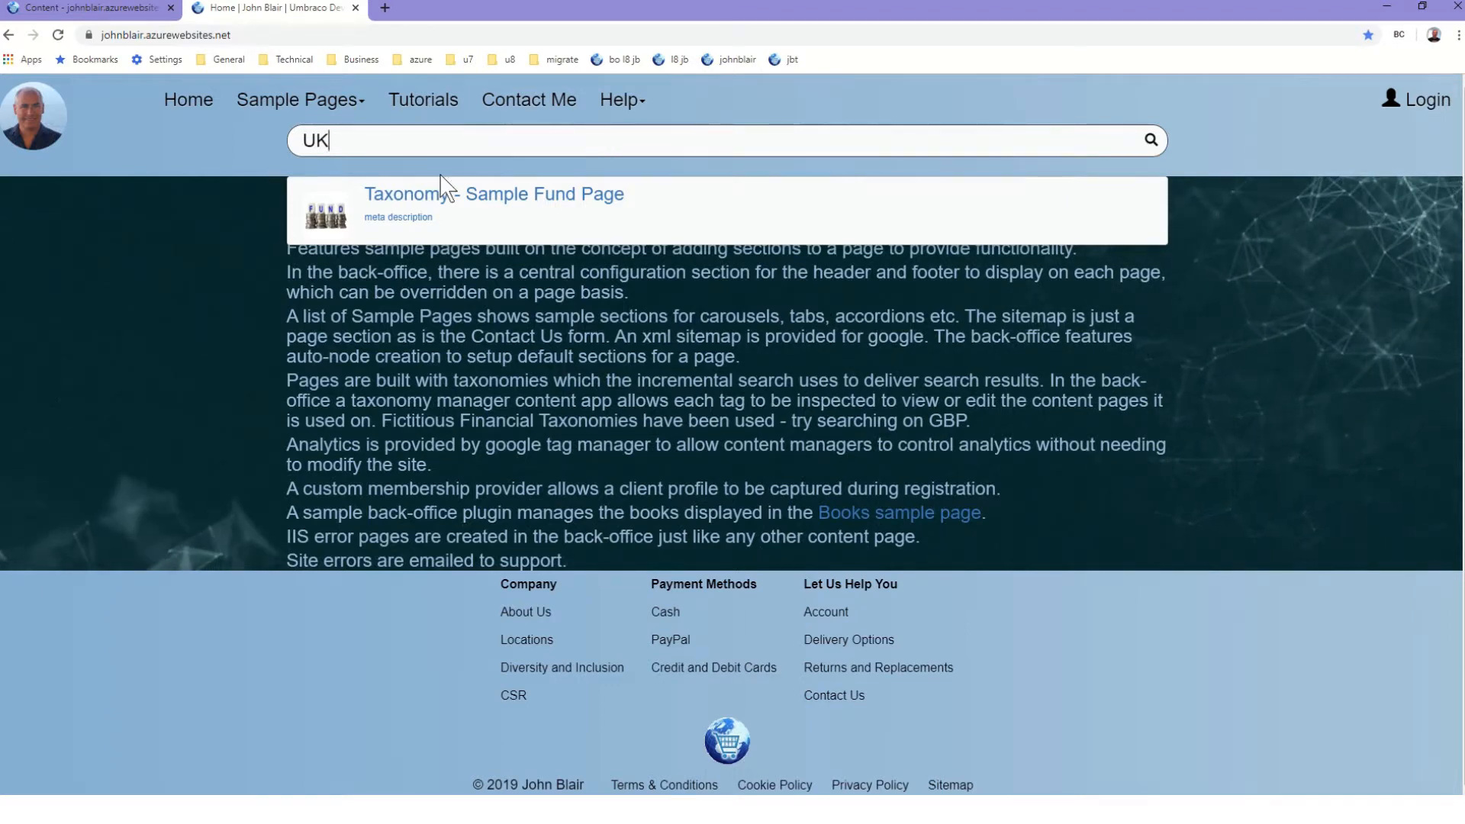
Return to the back office and expand Site Configuration, Global Settings, Taxonomy and Countries to examine the country tags
{"action": "left_click", "coordinate": [134, 13]}
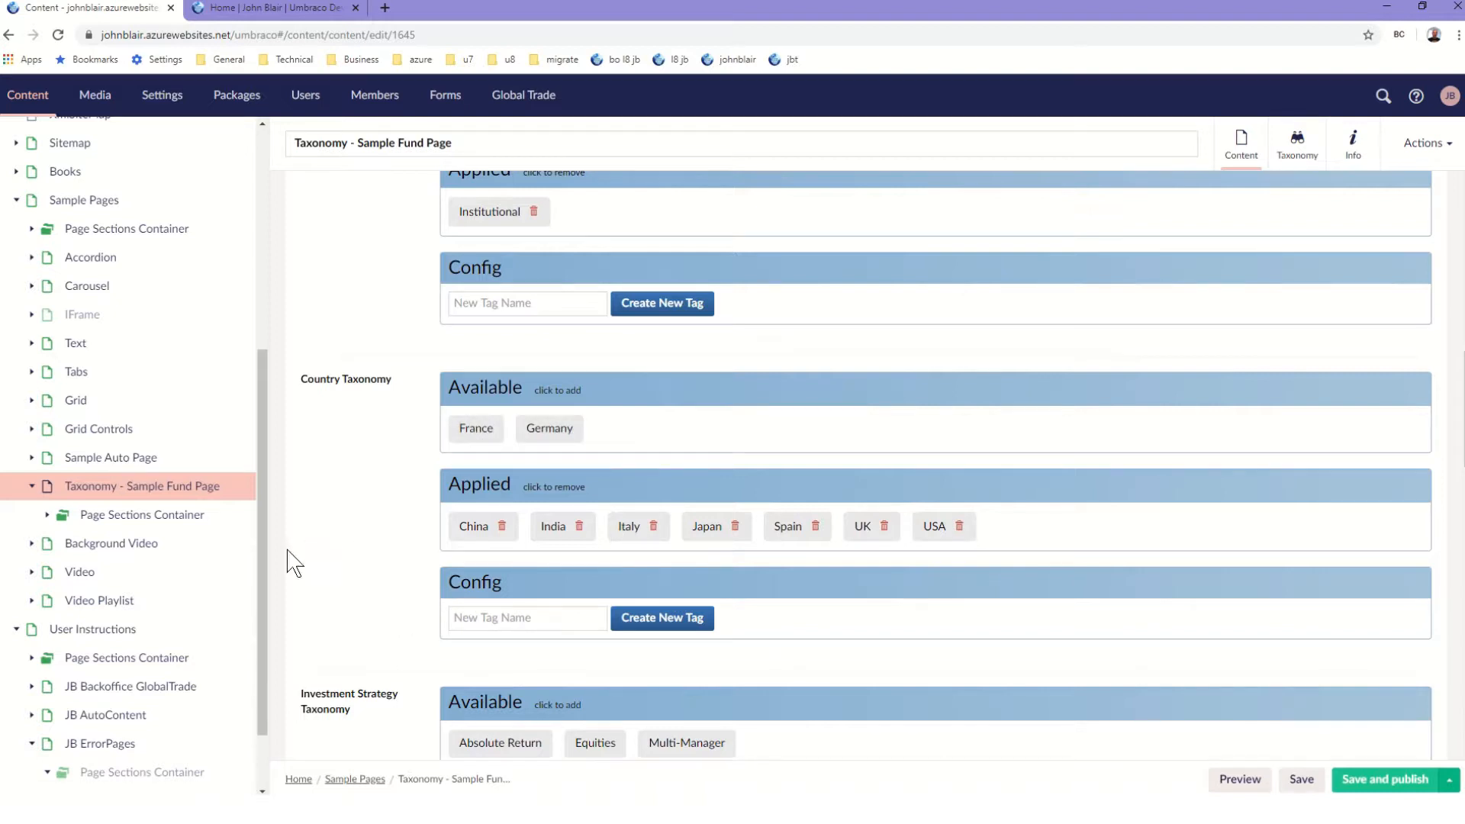
{"action": "left_click_drag", "start_coordinate": [260, 564], "coordinate": [291, 312]}
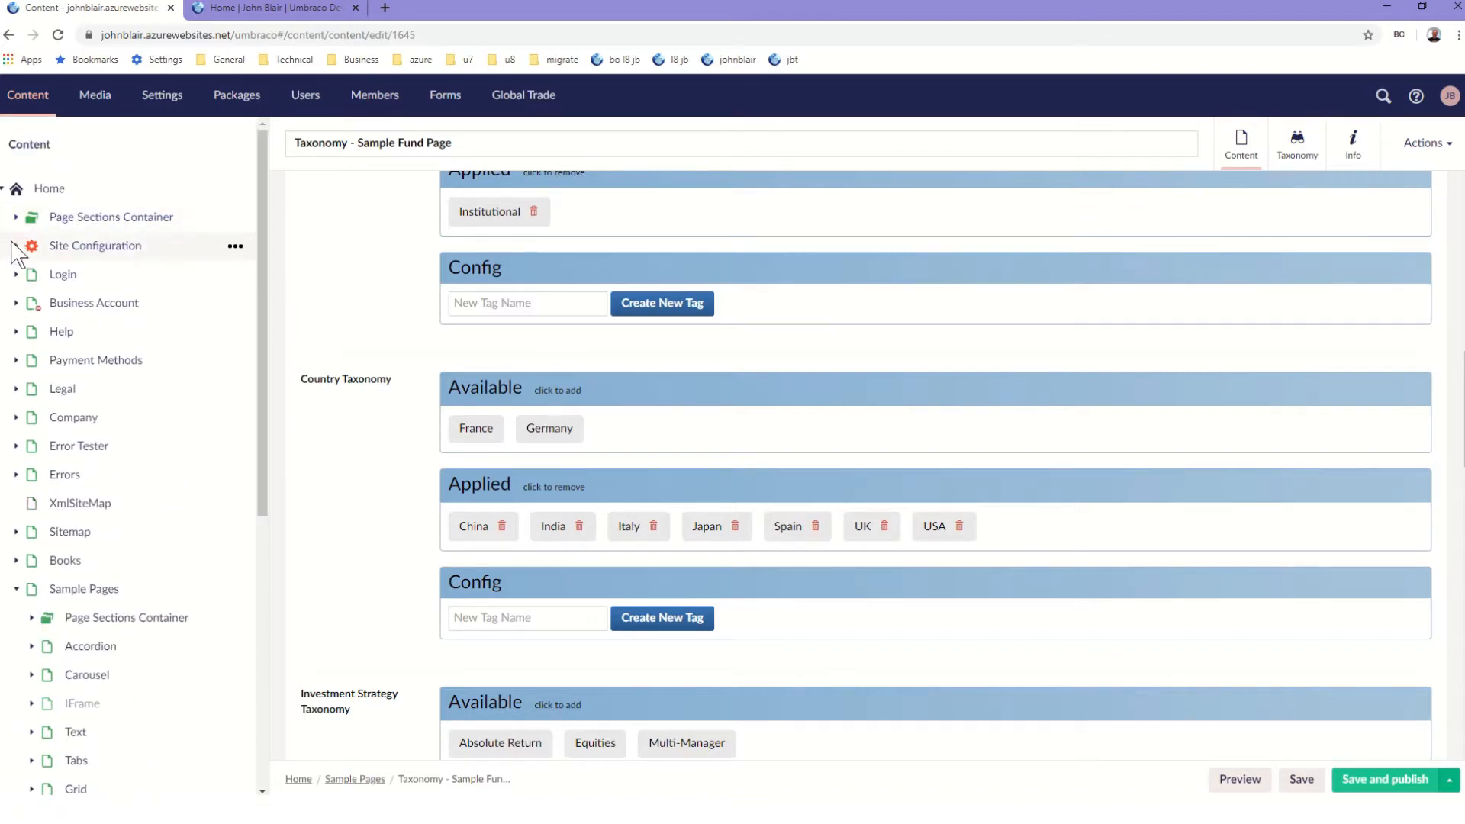
{"action": "left_click", "coordinate": [16, 246]}
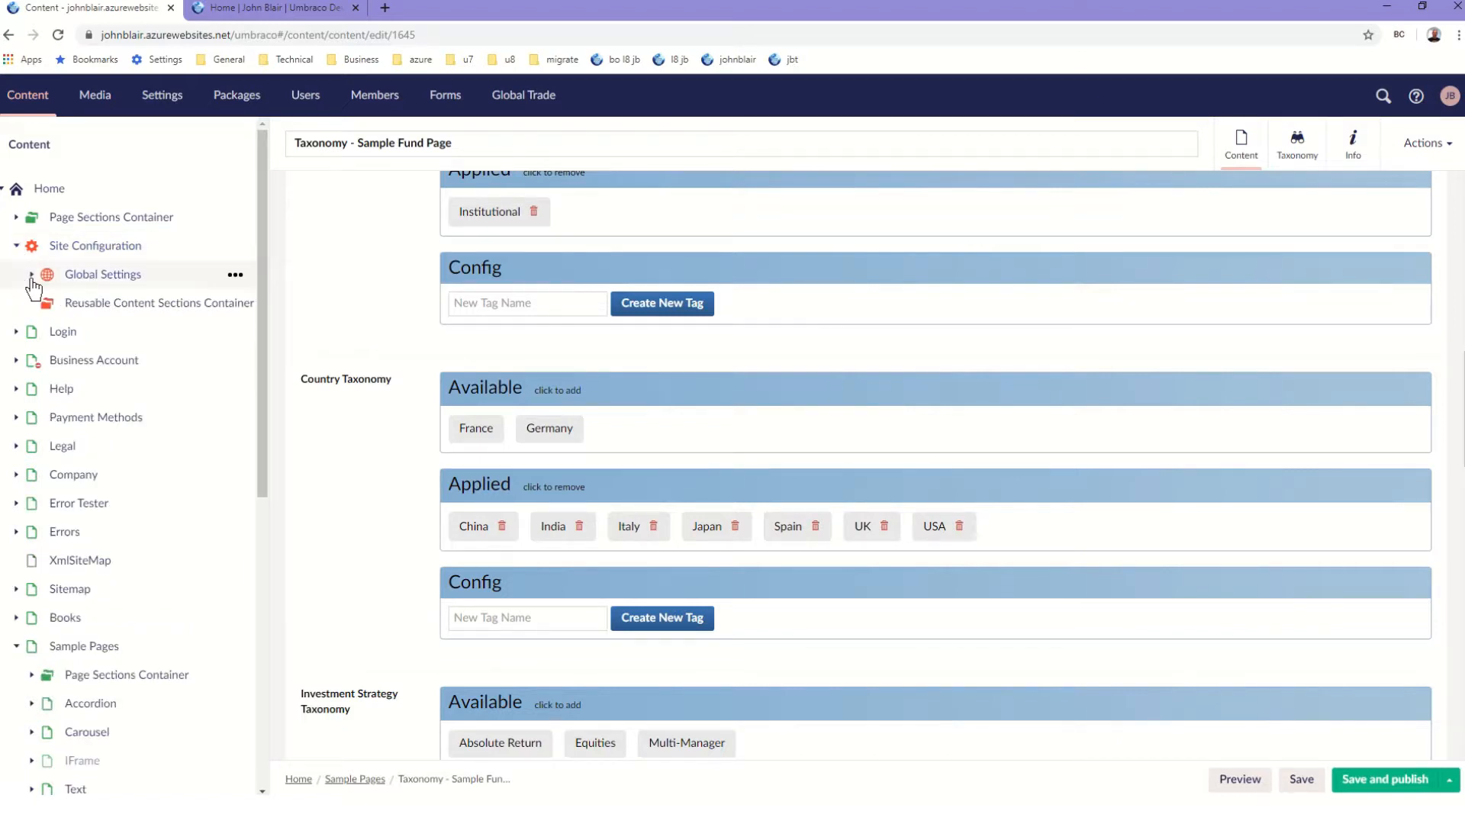
{"action": "left_click", "coordinate": [32, 279]}
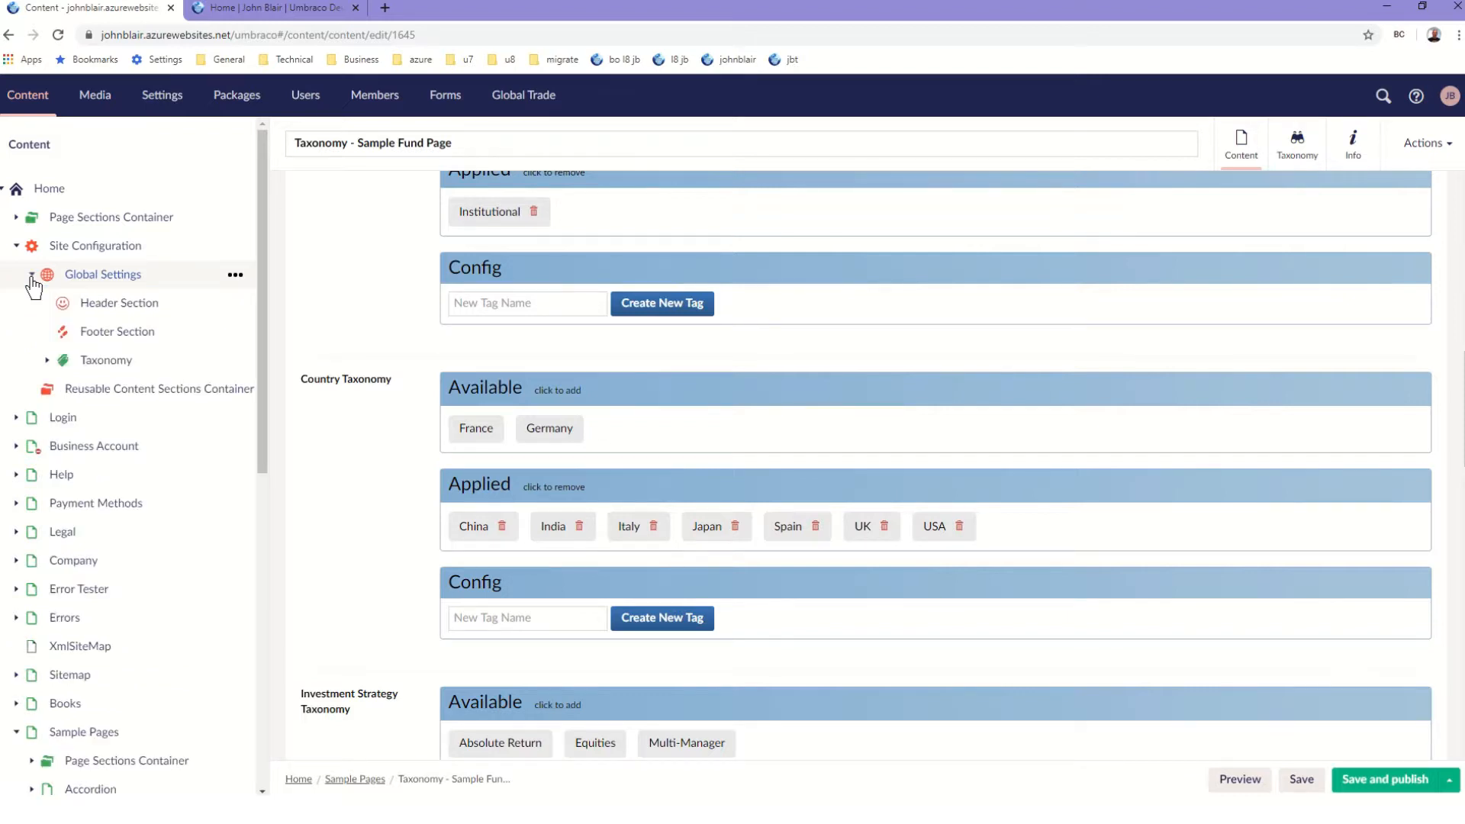
{"action": "left_click", "coordinate": [47, 360]}
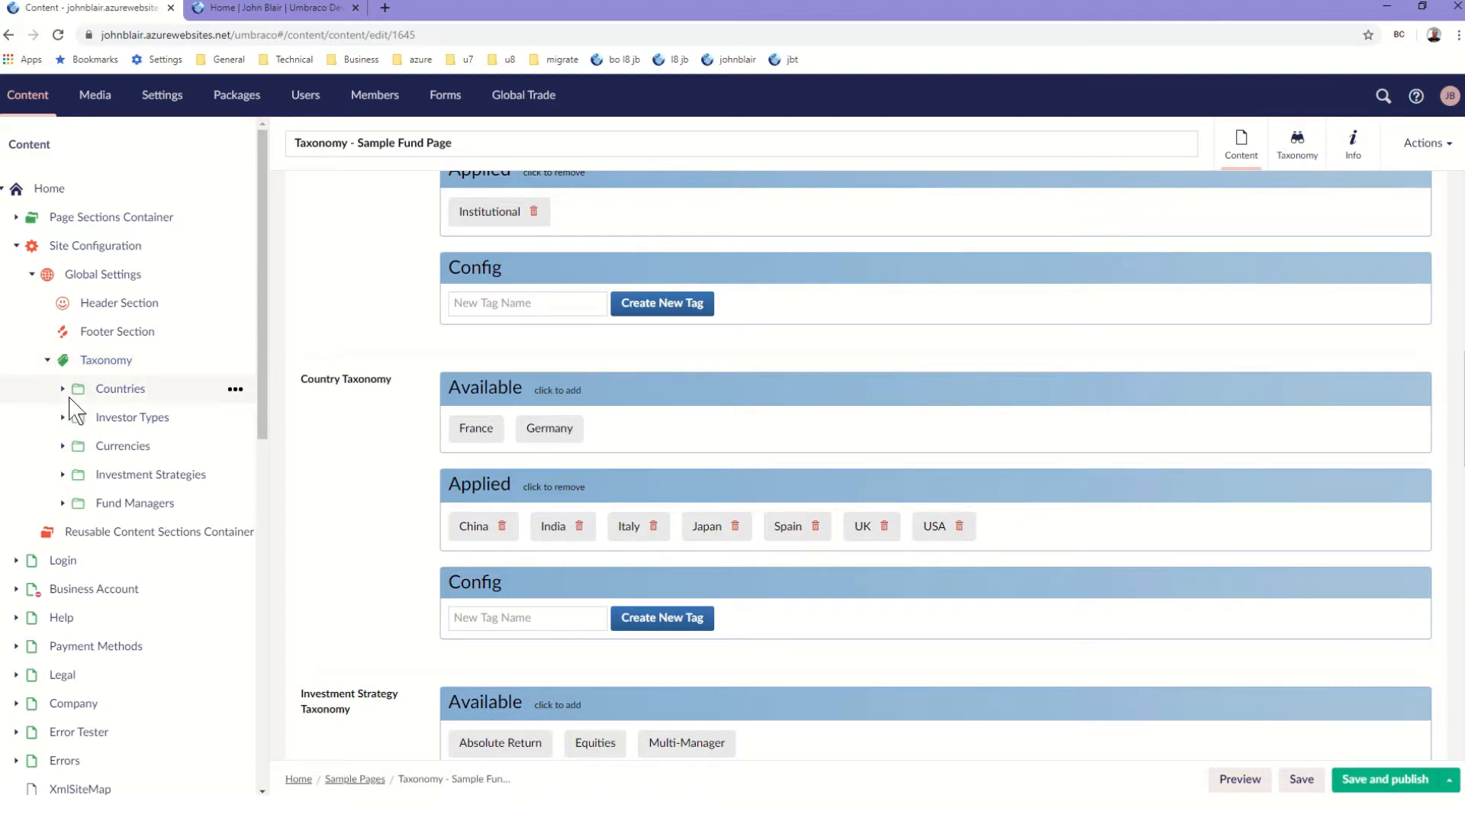
{"action": "left_click", "coordinate": [62, 390]}
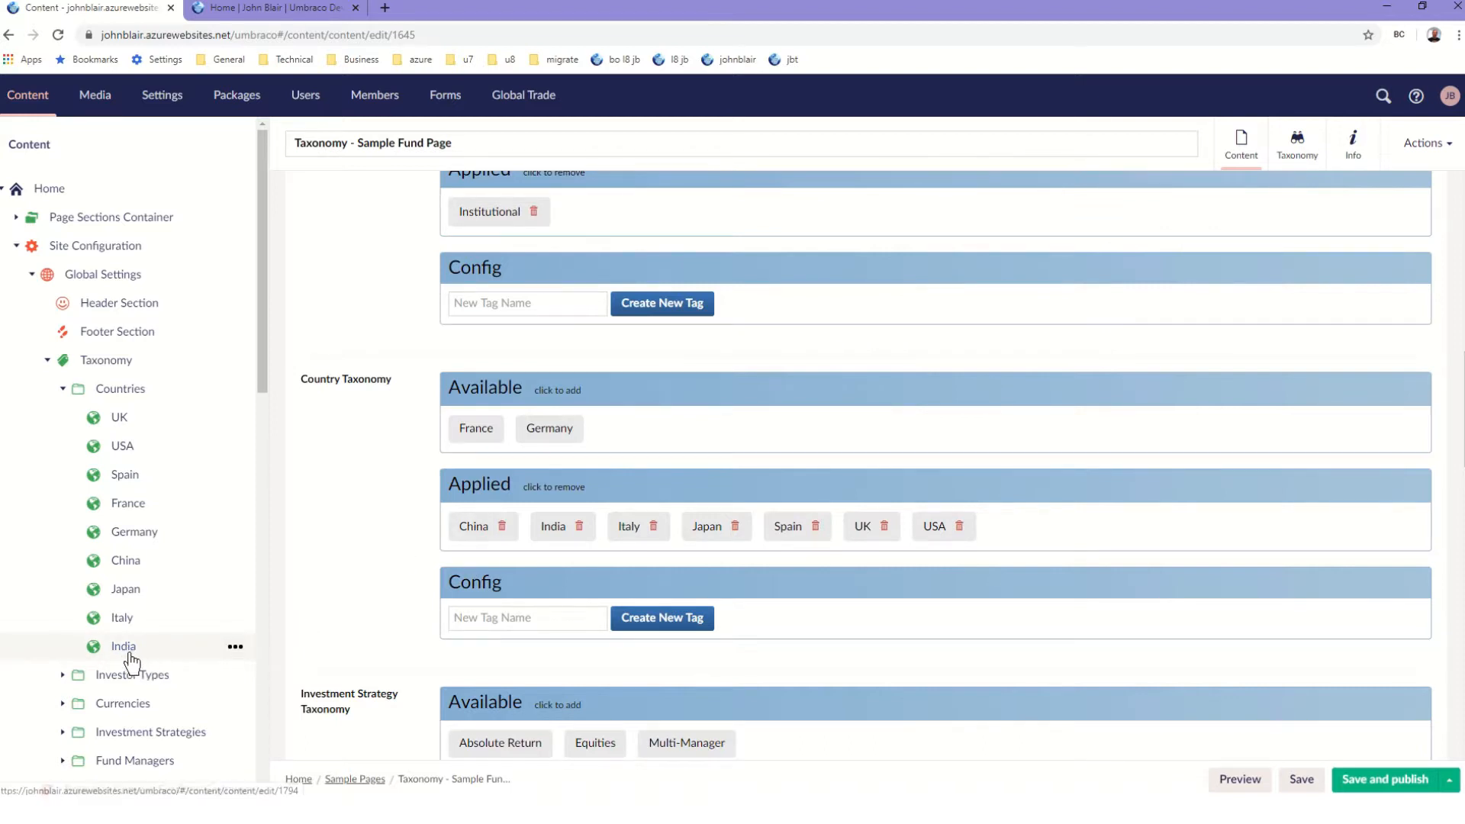
Open the India tag's usage list and load the public URL of the page that uses it in a separate tab
{"action": "left_click", "coordinate": [132, 652]}
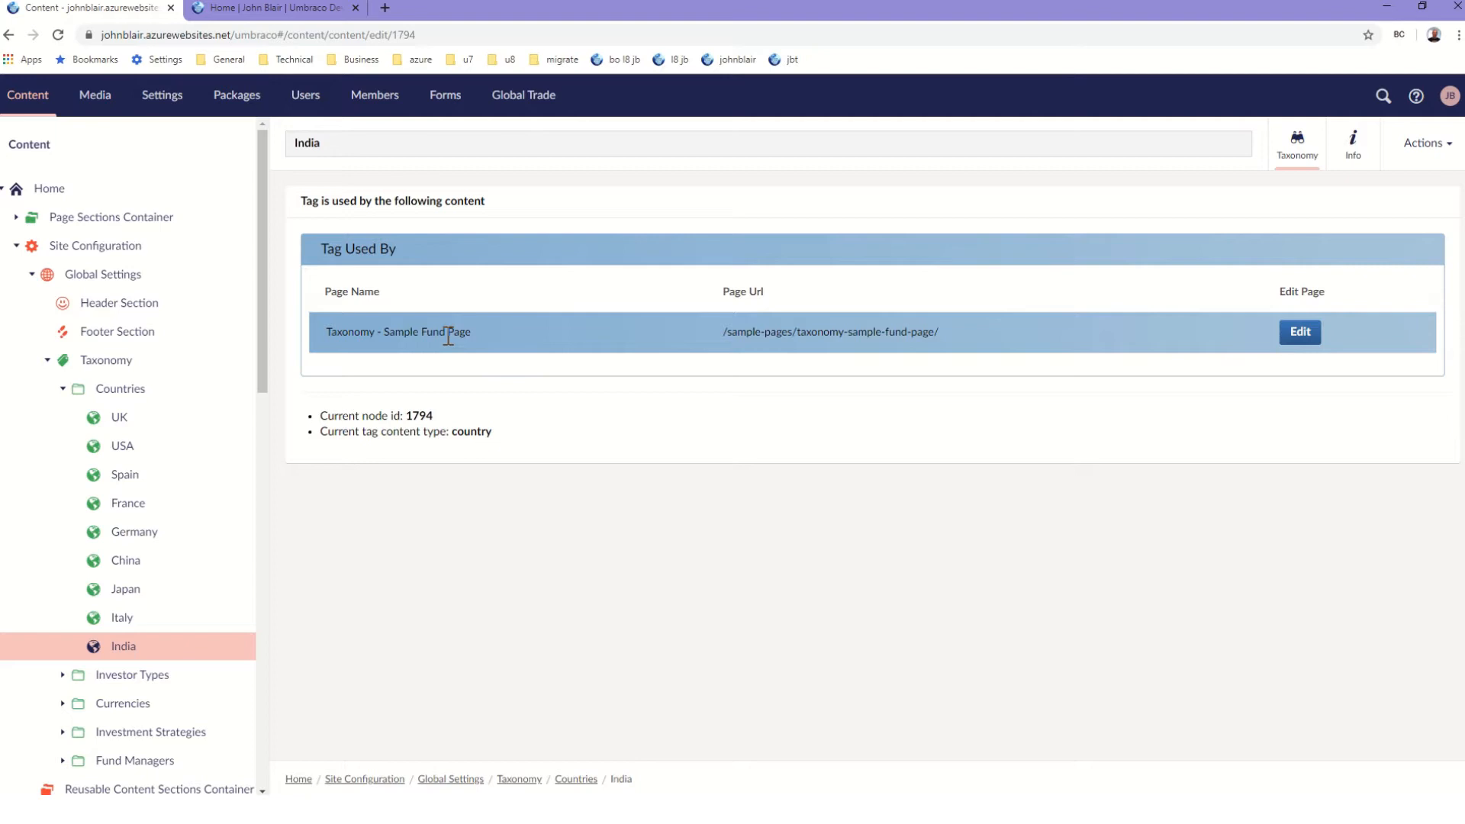
{"action": "left_click", "coordinate": [834, 334]}
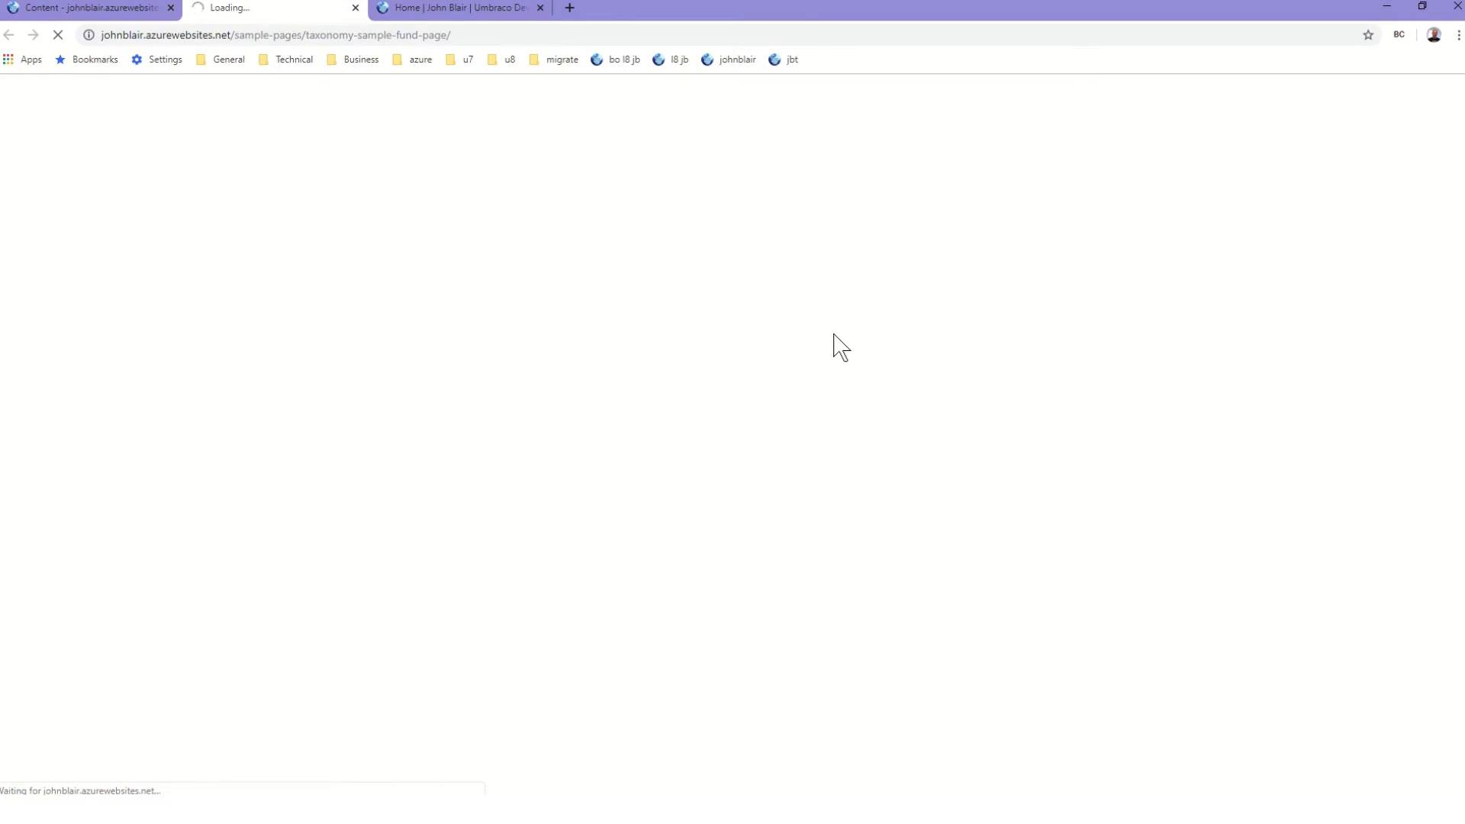
{"action": "left_click", "coordinate": [101, 8]}
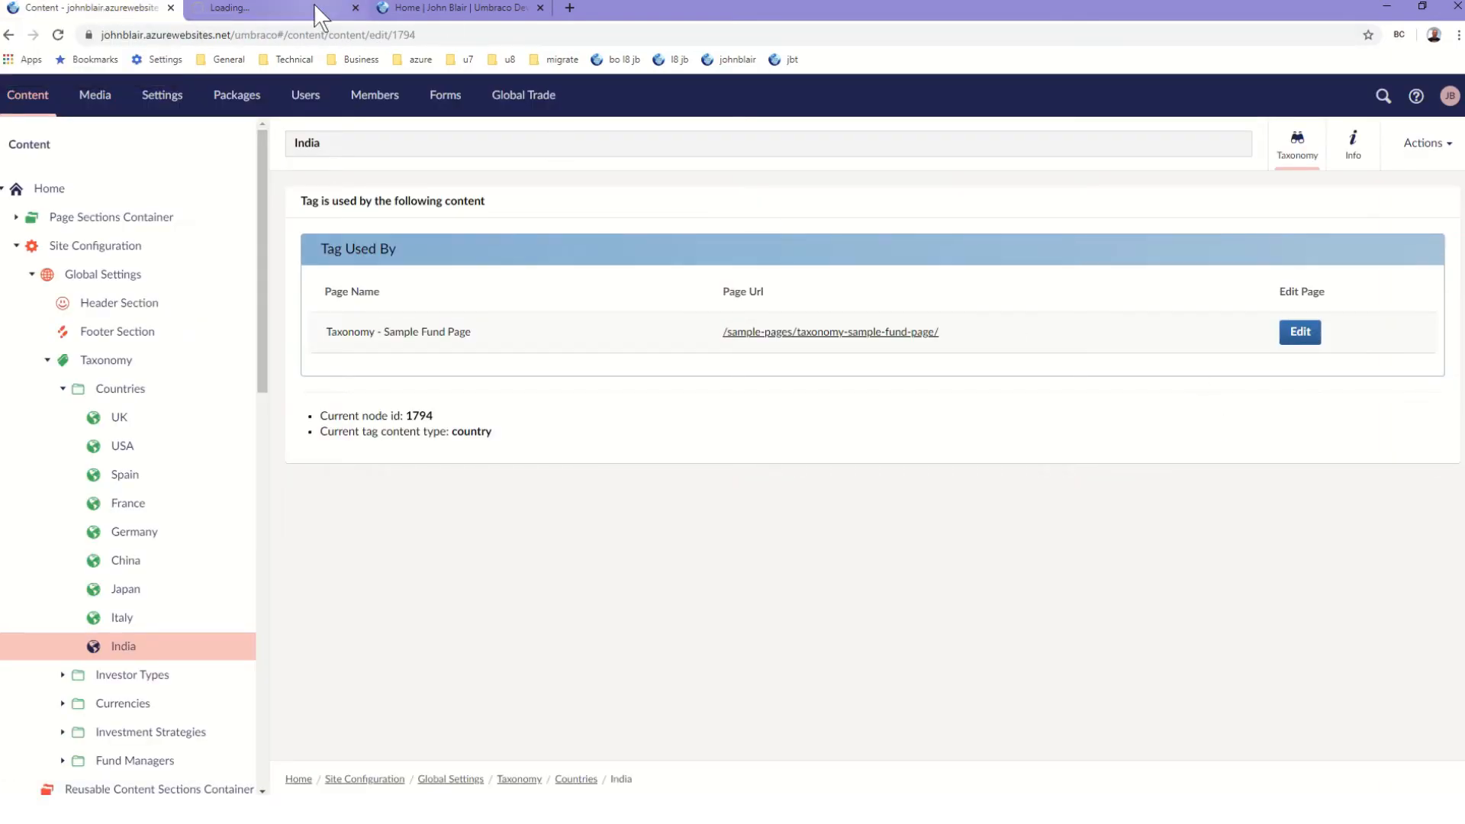
Open the sample fund page for editing from the India tag's usage list and review the taxonomy tags available and applied on it
{"action": "left_click", "coordinate": [1302, 339]}
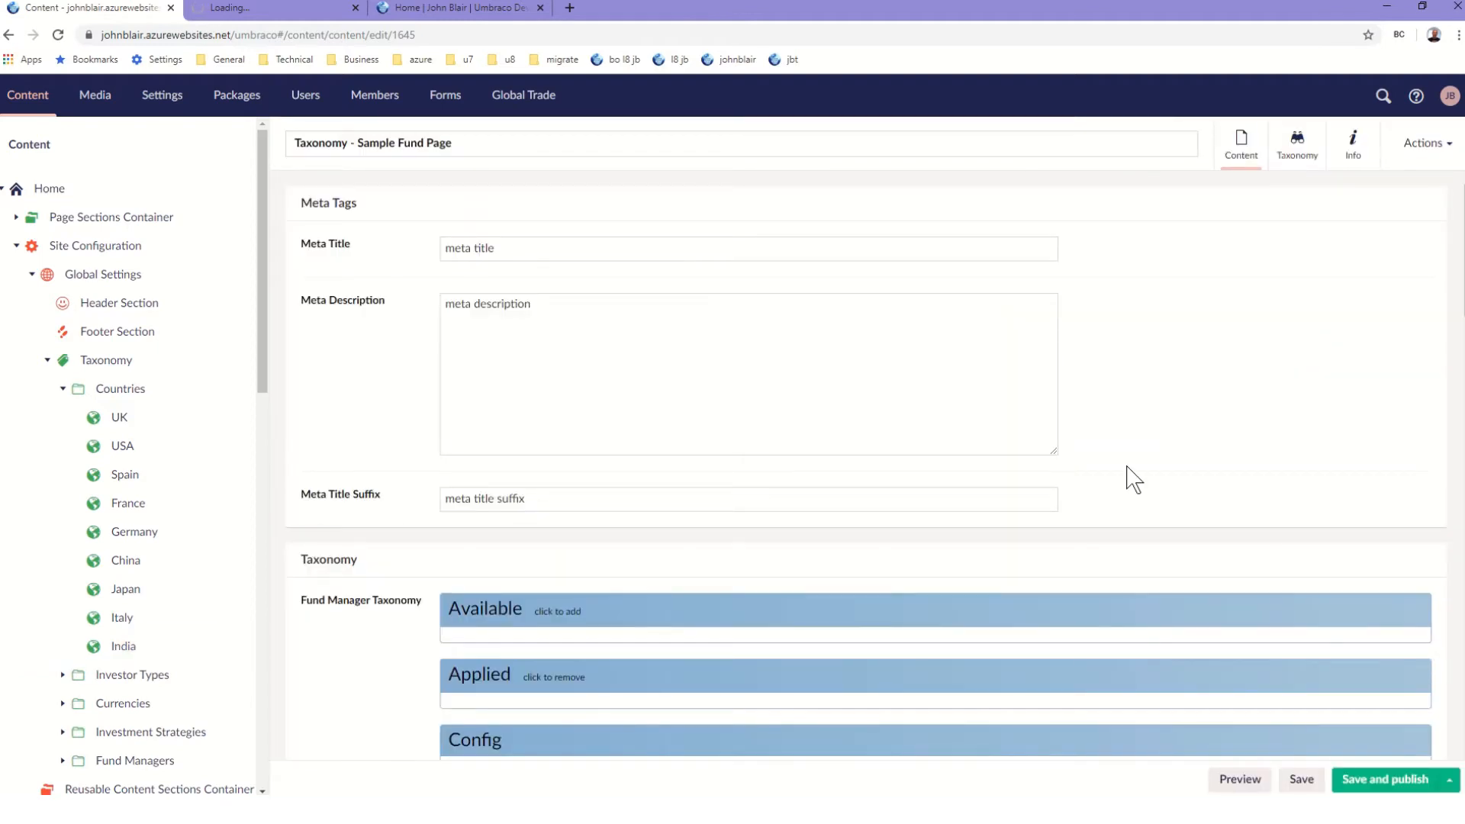
{"action": "scroll", "coordinate": [1127, 469], "scroll_direction": "down", "scroll_amount": 6}
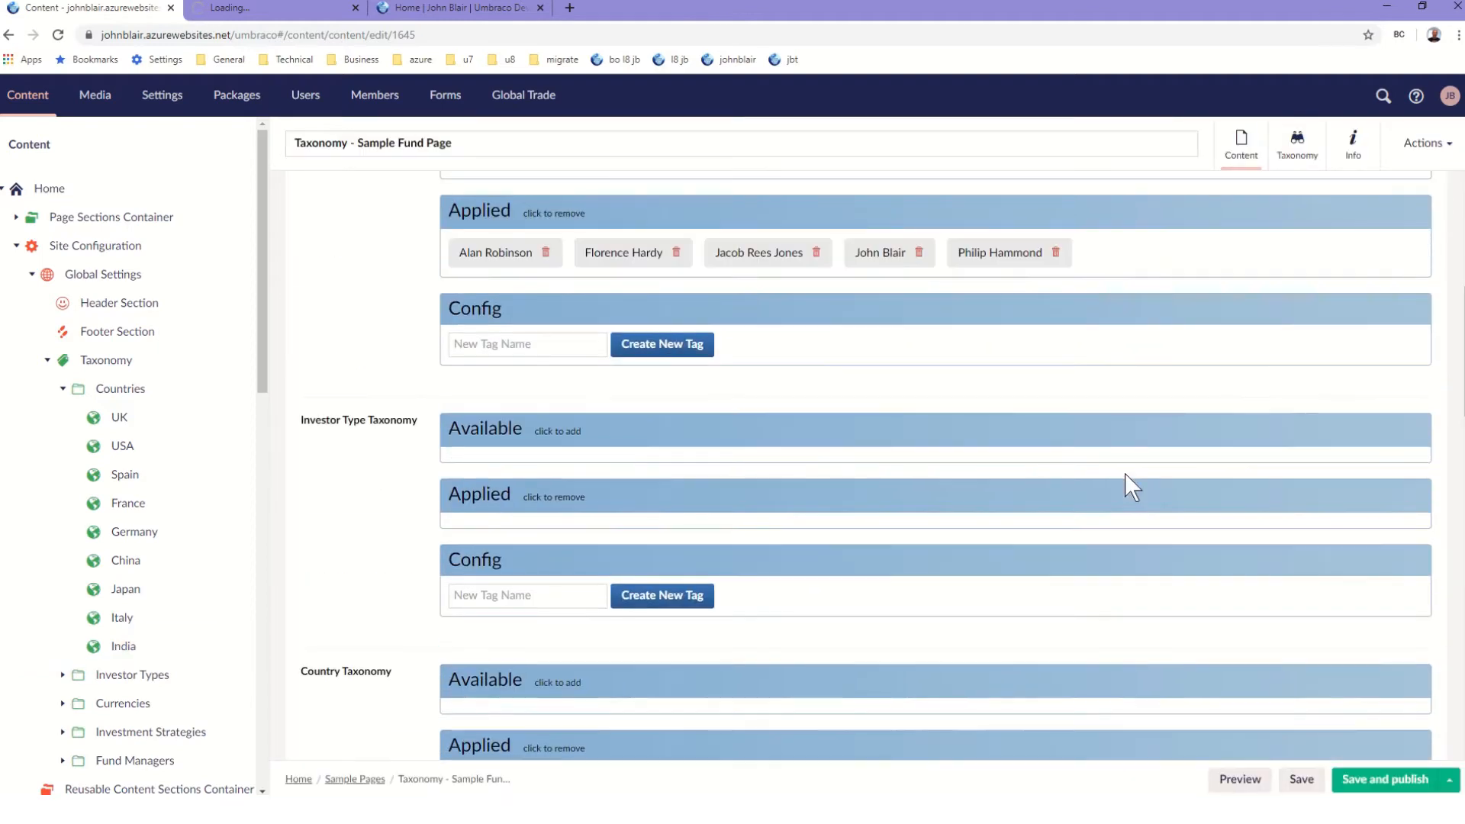
{"action": "scroll", "coordinate": [1040, 281], "scroll_direction": "up", "scroll_amount": 3}
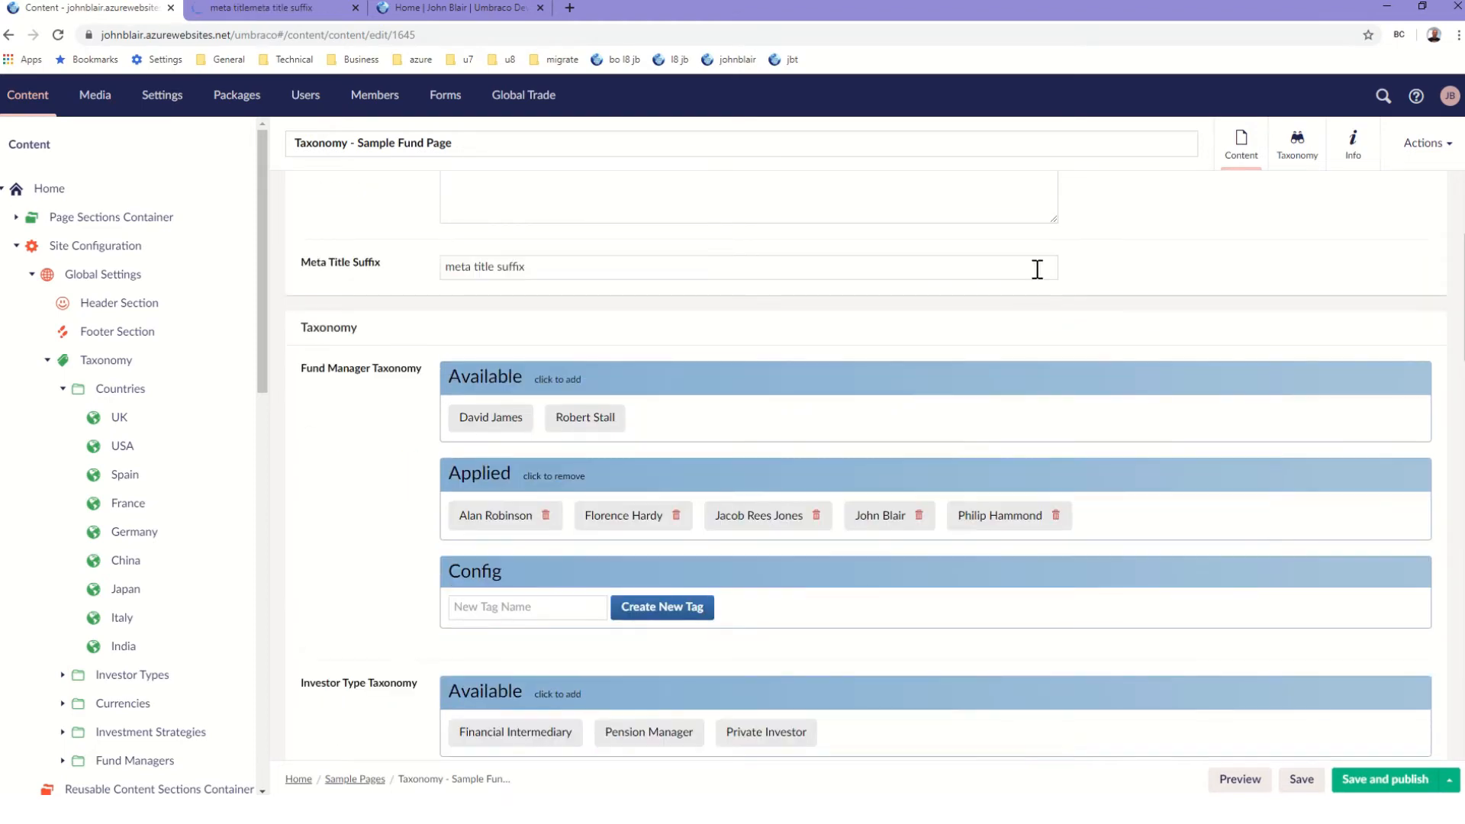
{"action": "scroll", "coordinate": [1030, 382], "scroll_direction": "down", "scroll_amount": 9}
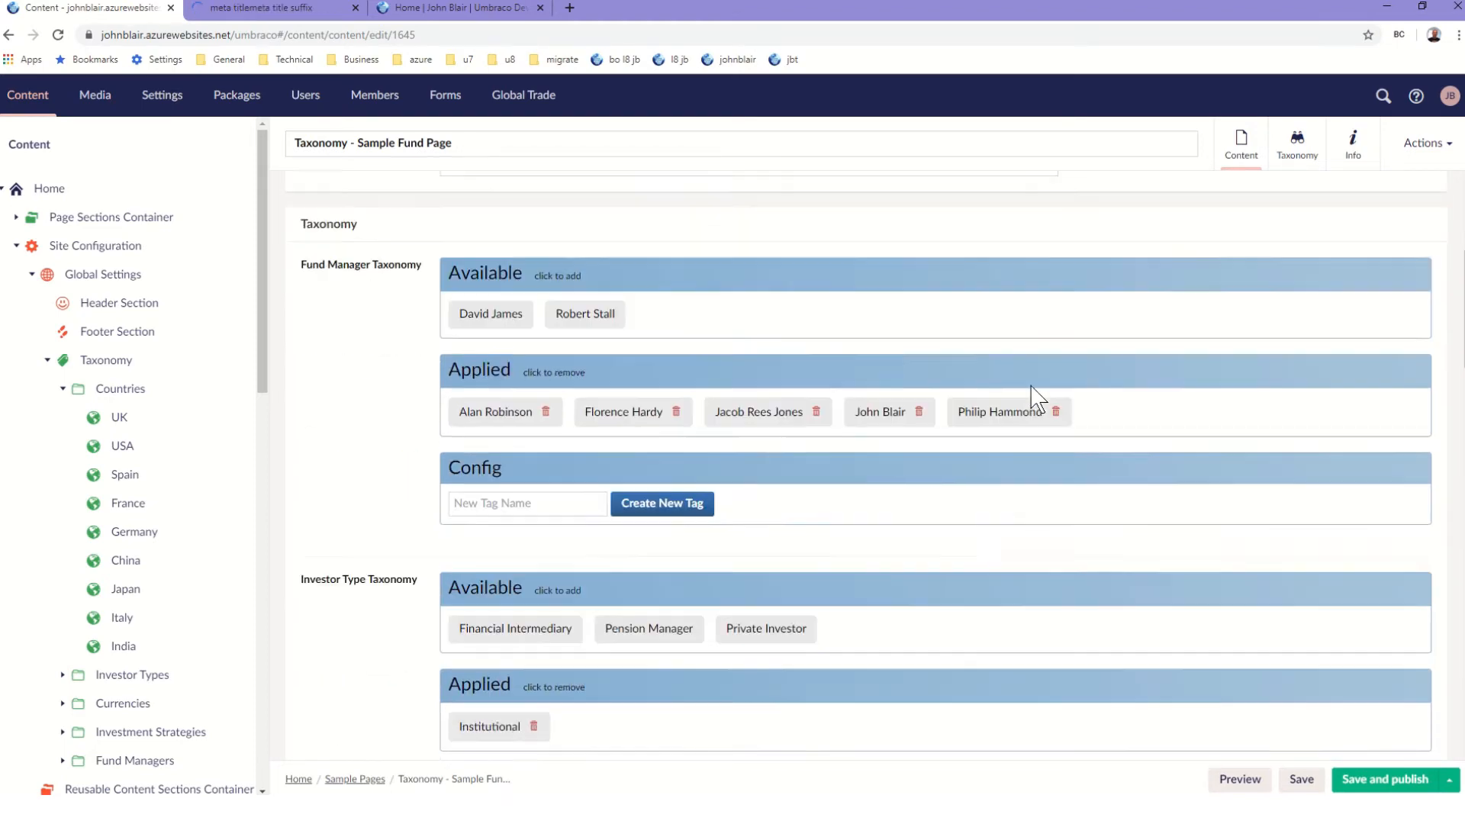
{"action": "scroll", "coordinate": [1031, 387], "scroll_direction": "down", "scroll_amount": 10}
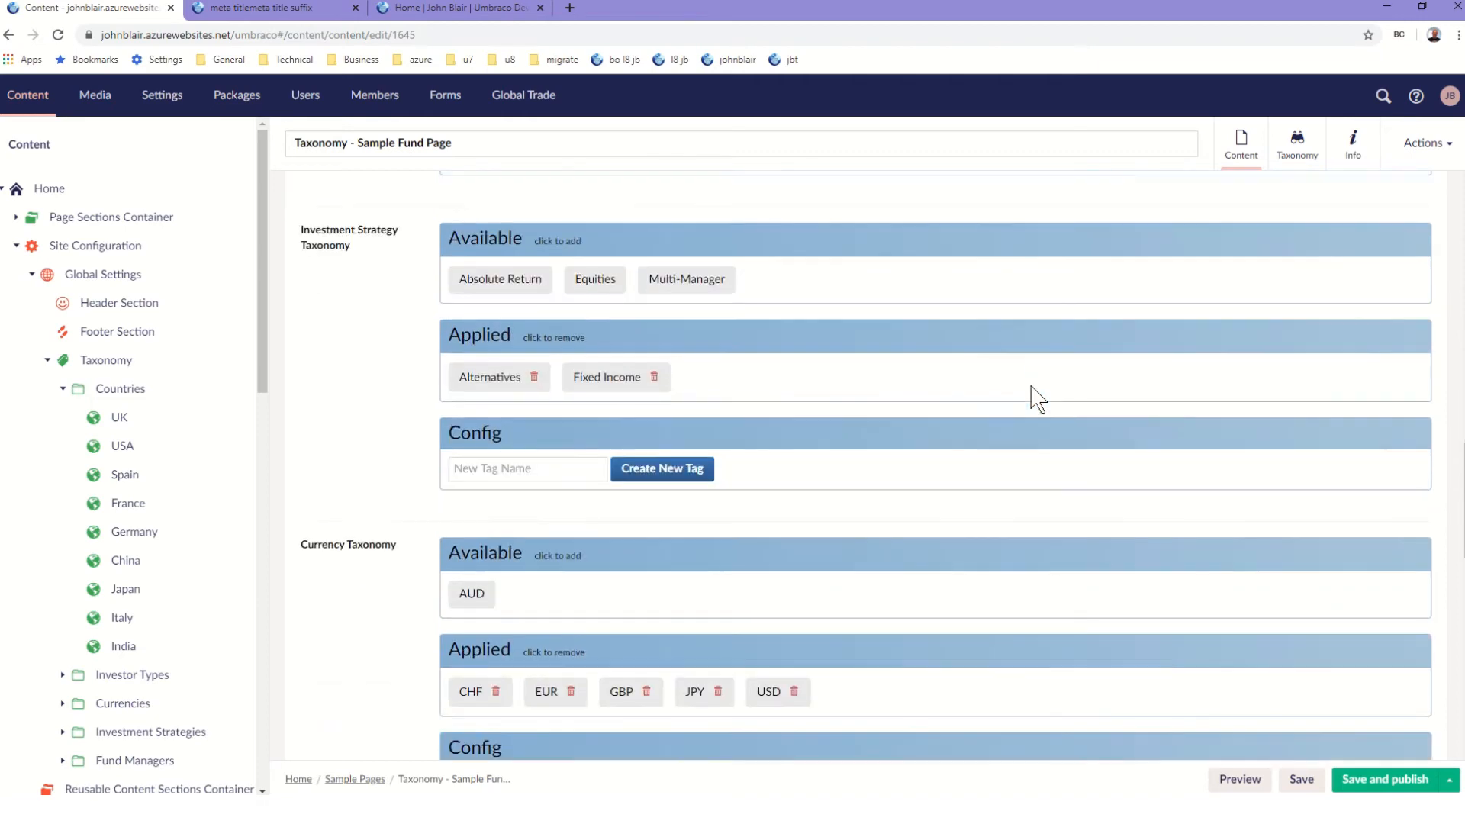
{"action": "scroll", "coordinate": [1030, 385], "scroll_direction": "up", "scroll_amount": 4}
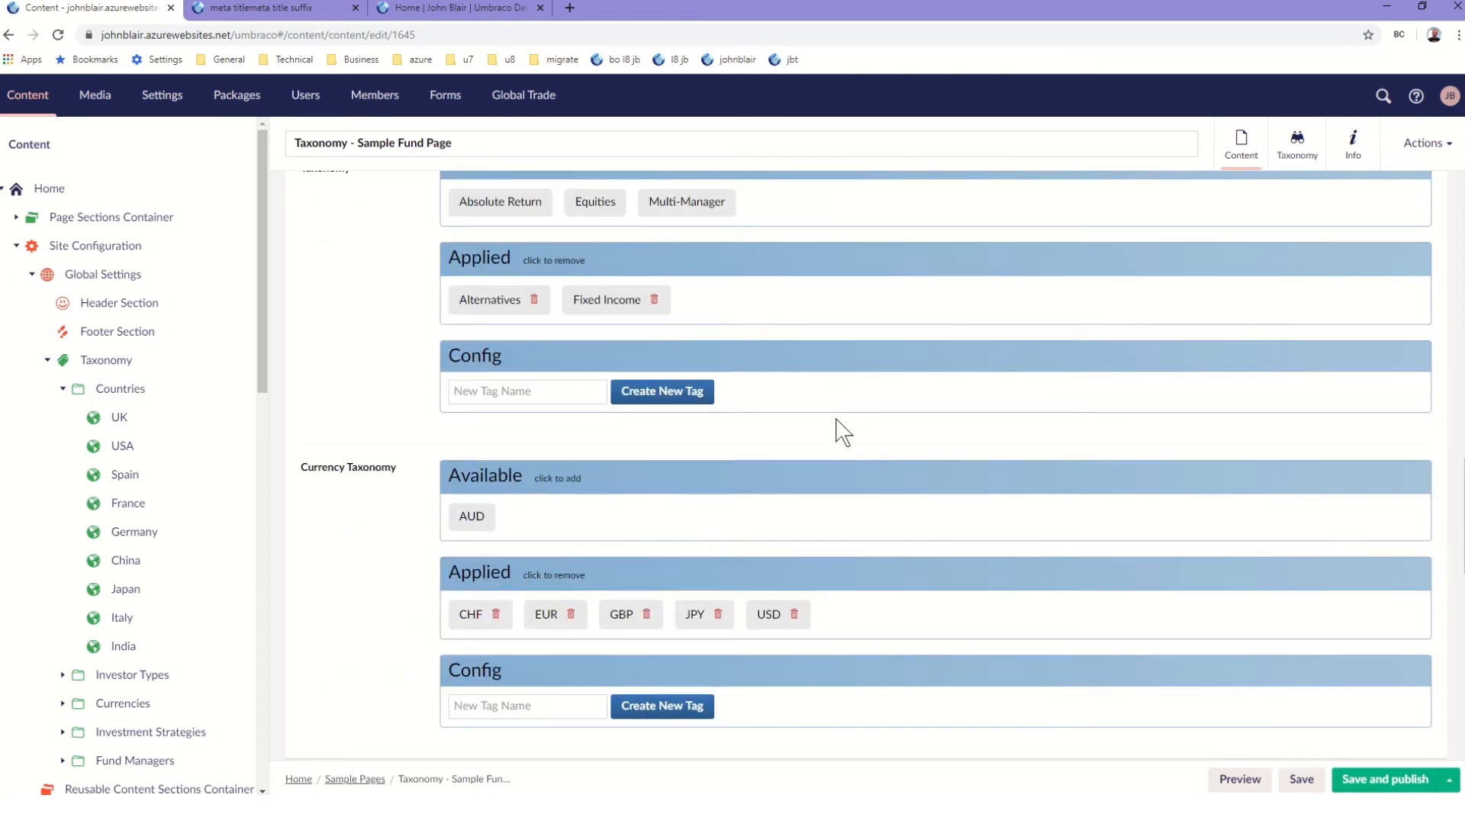
{"action": "scroll", "coordinate": [839, 431], "scroll_direction": "up", "scroll_amount": 4}
{"action": "scroll", "coordinate": [845, 432], "scroll_direction": "up", "scroll_amount": 5}
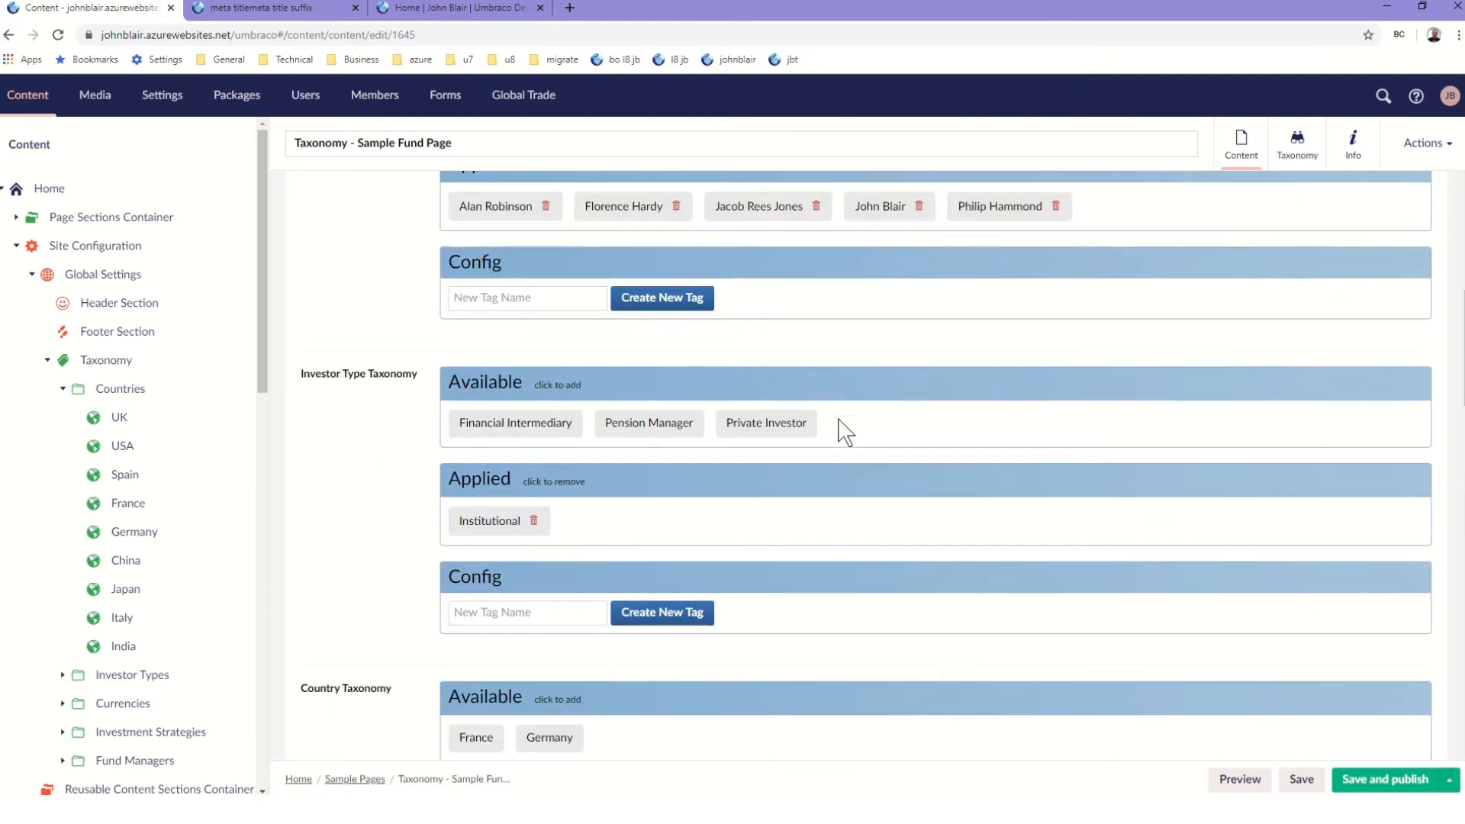
Remove India from the applied country tags of the sample fund page, and save and publish the page
{"action": "scroll", "coordinate": [840, 418], "scroll_direction": "down", "scroll_amount": 3}
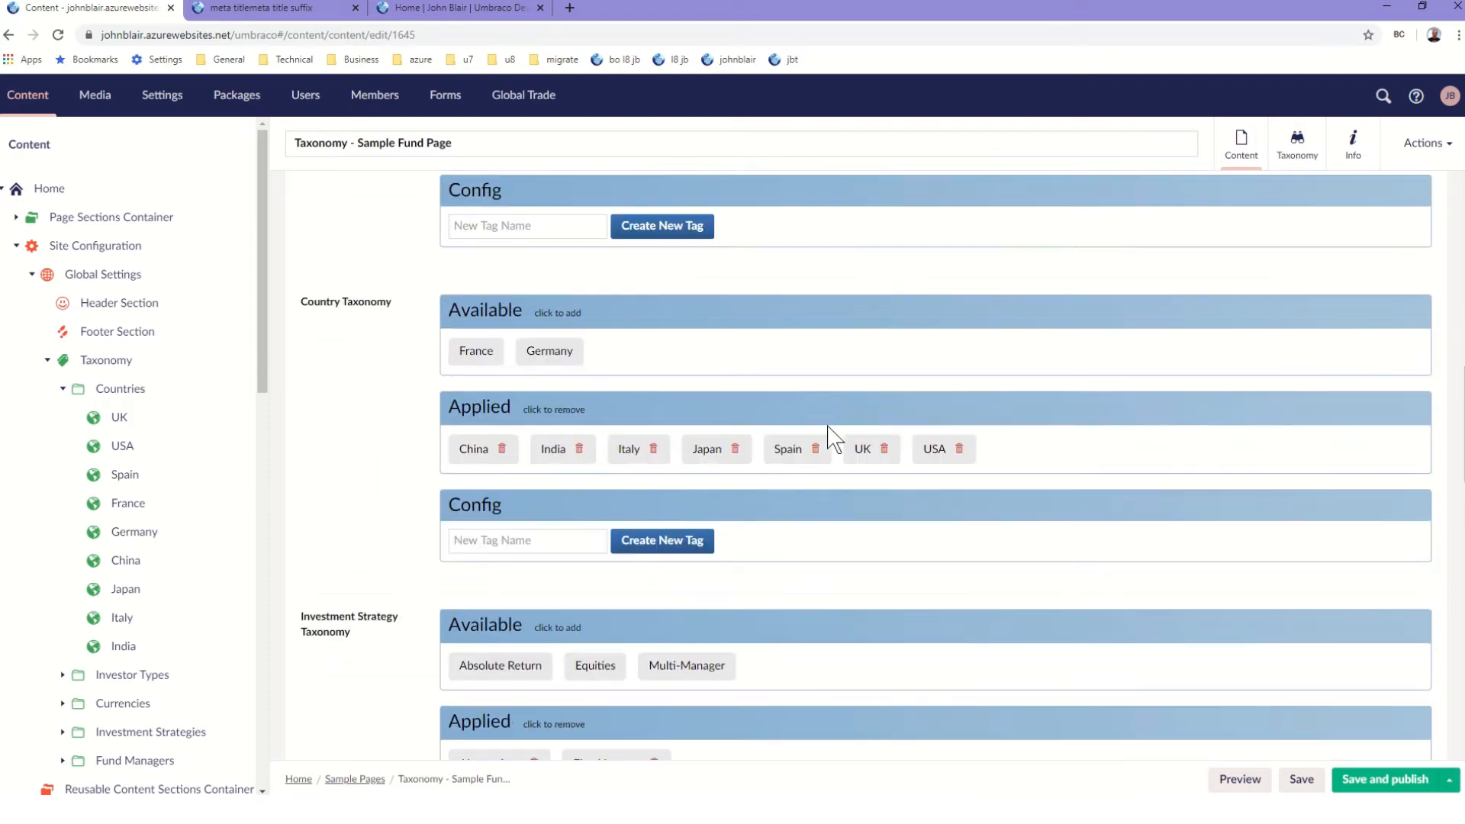
{"action": "left_click", "coordinate": [560, 459]}
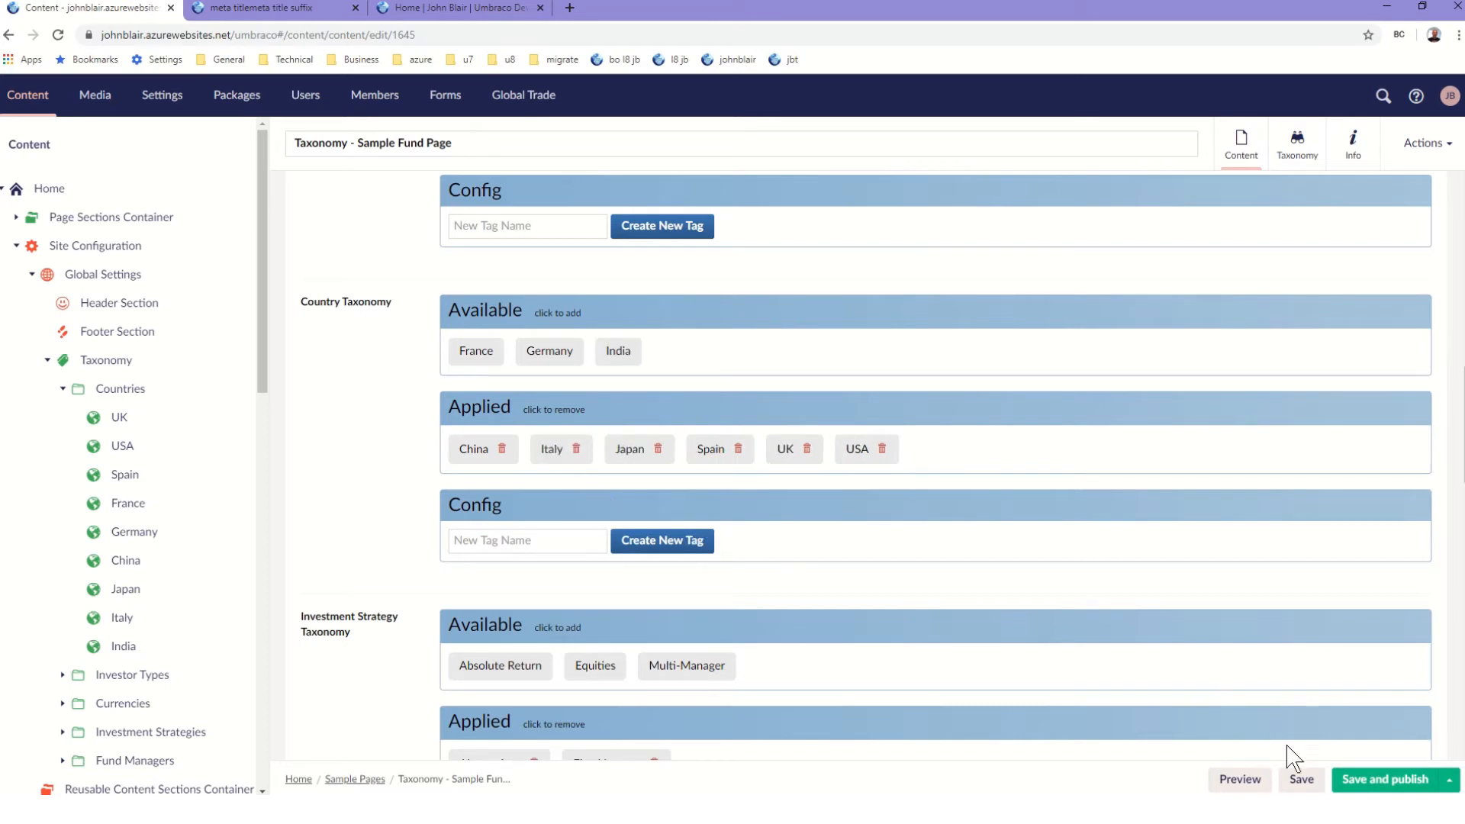
{"action": "left_click", "coordinate": [1373, 780]}
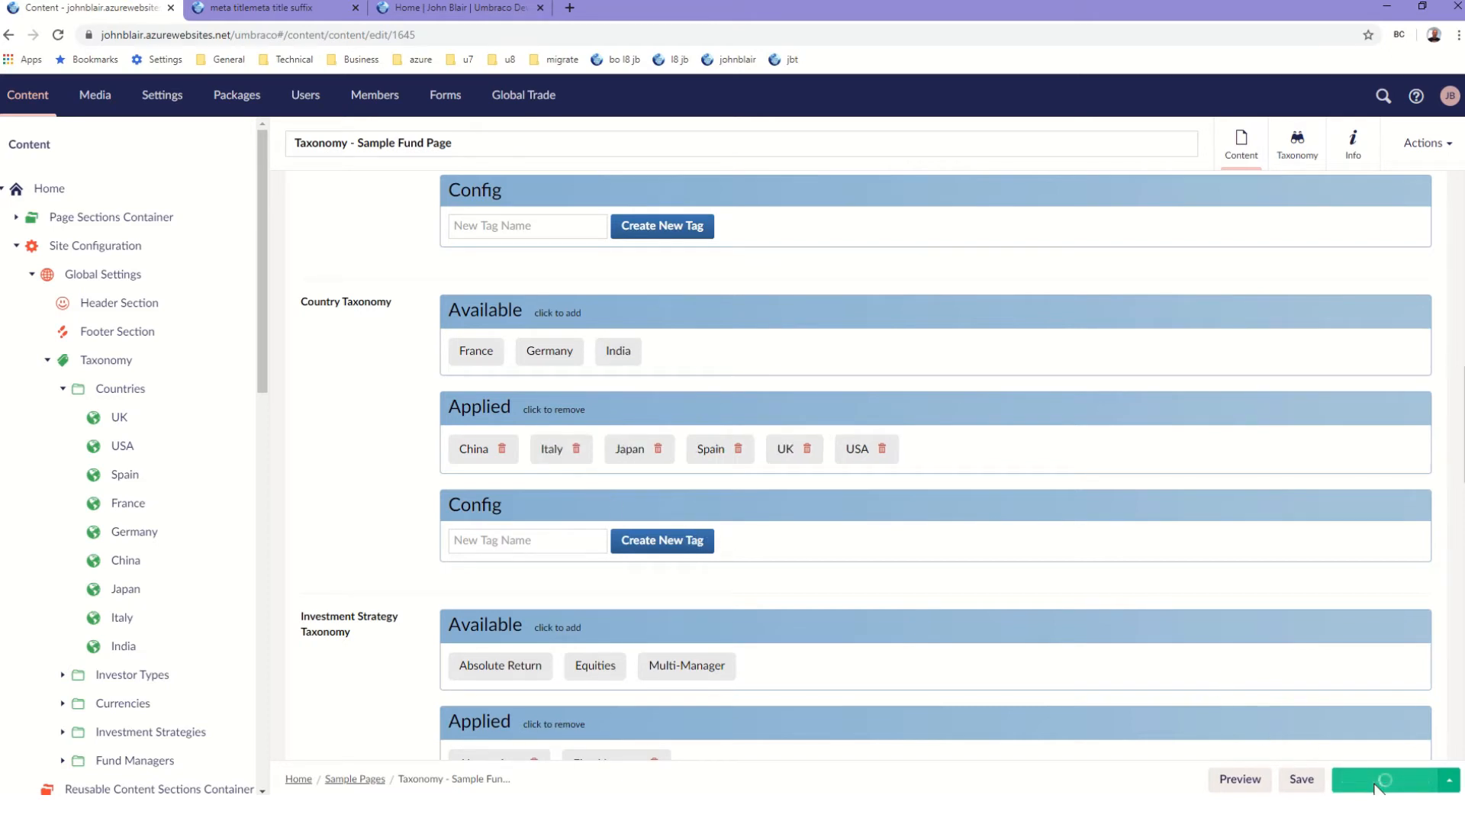
Review the taxonomy values on the already loaded public sample fund page, from Country to Currency, and switch to the demo site's home page
{"action": "left_click", "coordinate": [297, 18]}
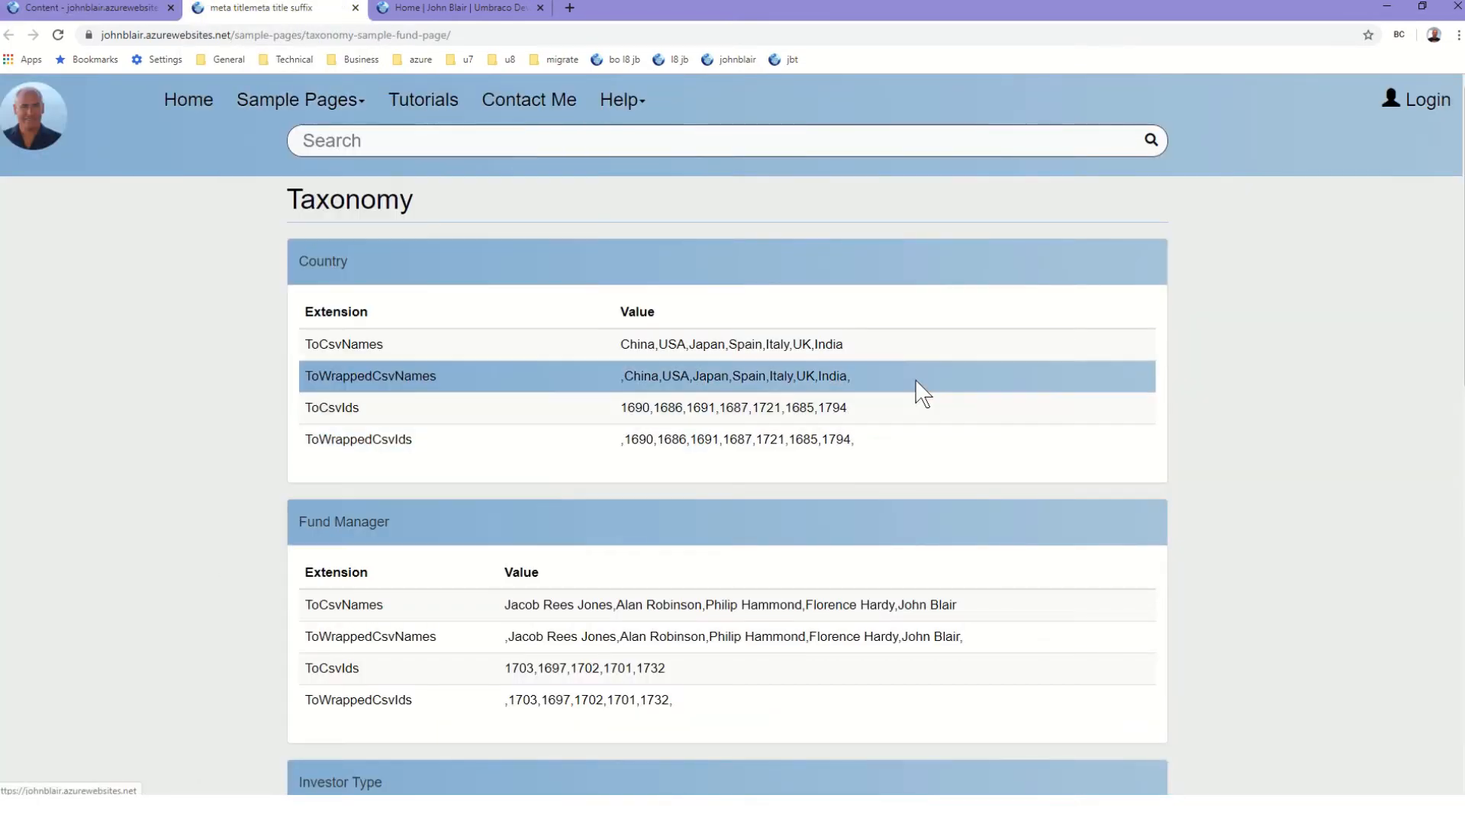
{"action": "scroll", "coordinate": [961, 415], "scroll_direction": "down", "scroll_amount": 1}
{"action": "scroll", "coordinate": [976, 418], "scroll_direction": "down", "scroll_amount": 12}
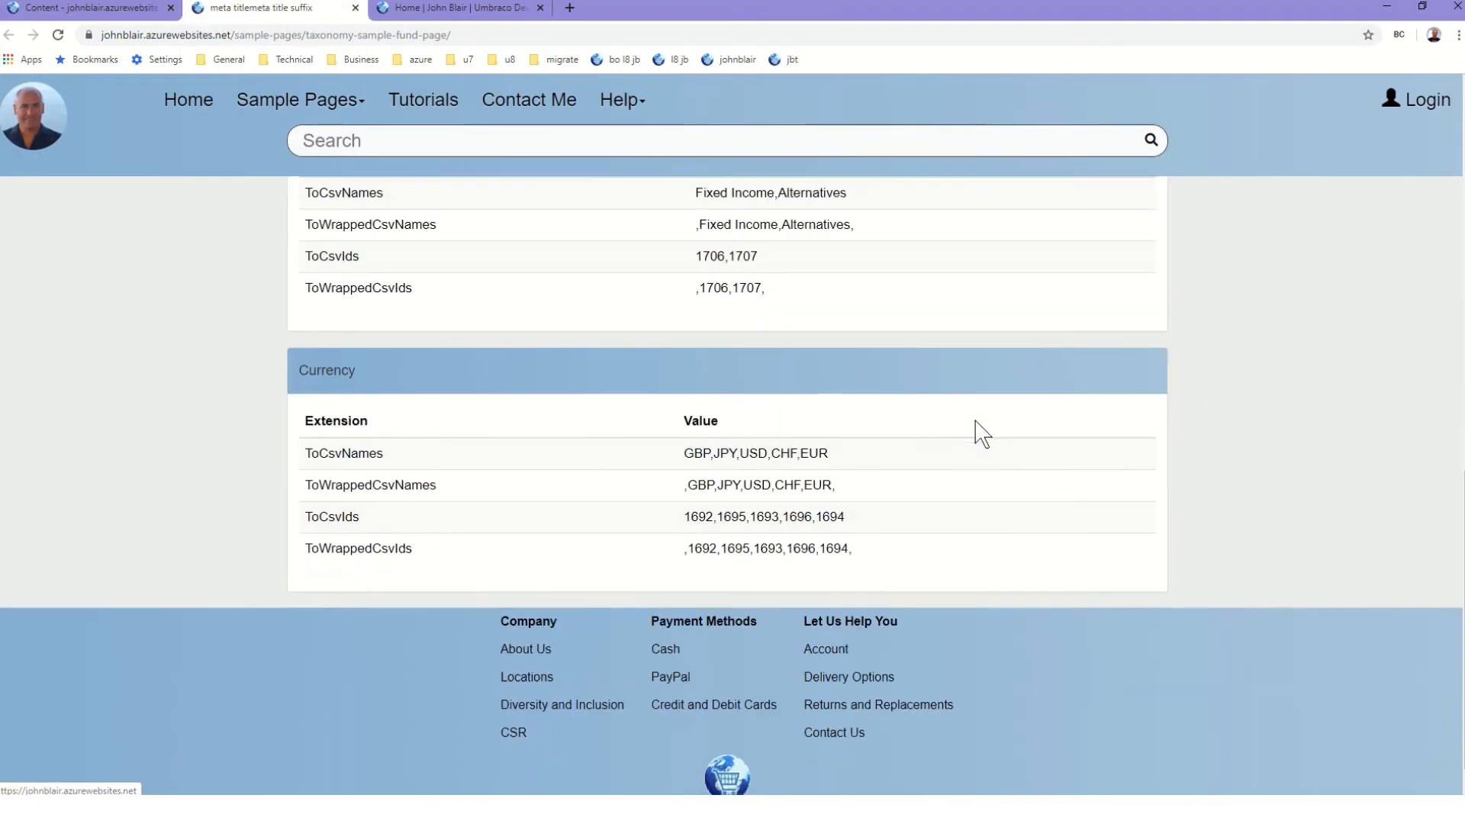
{"action": "scroll", "coordinate": [975, 421], "scroll_direction": "up", "scroll_amount": 12}
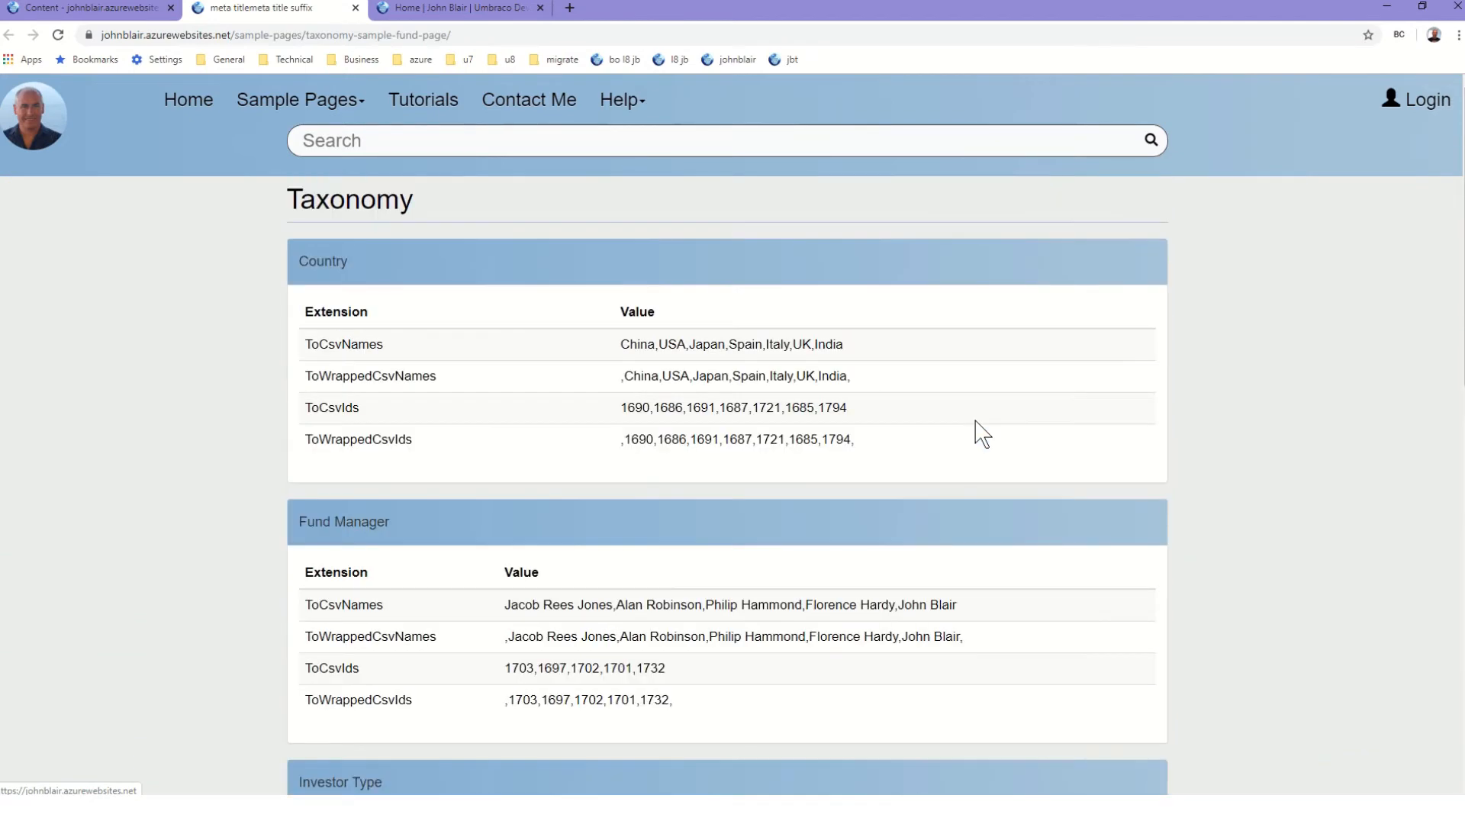
{"action": "left_click", "coordinate": [442, 4]}
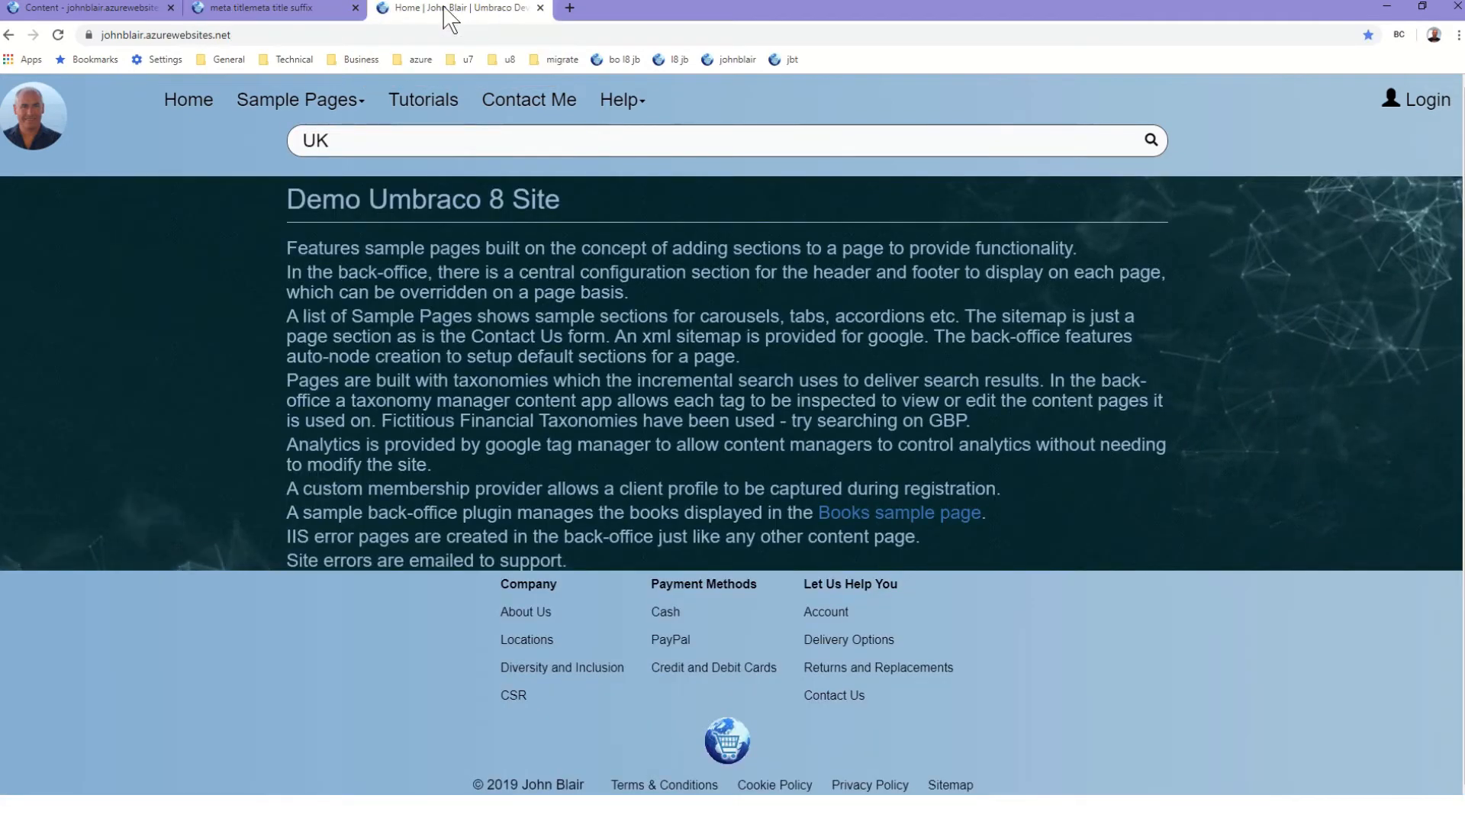
Return to the back office and check which content uses the India, UK and France country tags
{"action": "left_click", "coordinate": [90, 7]}
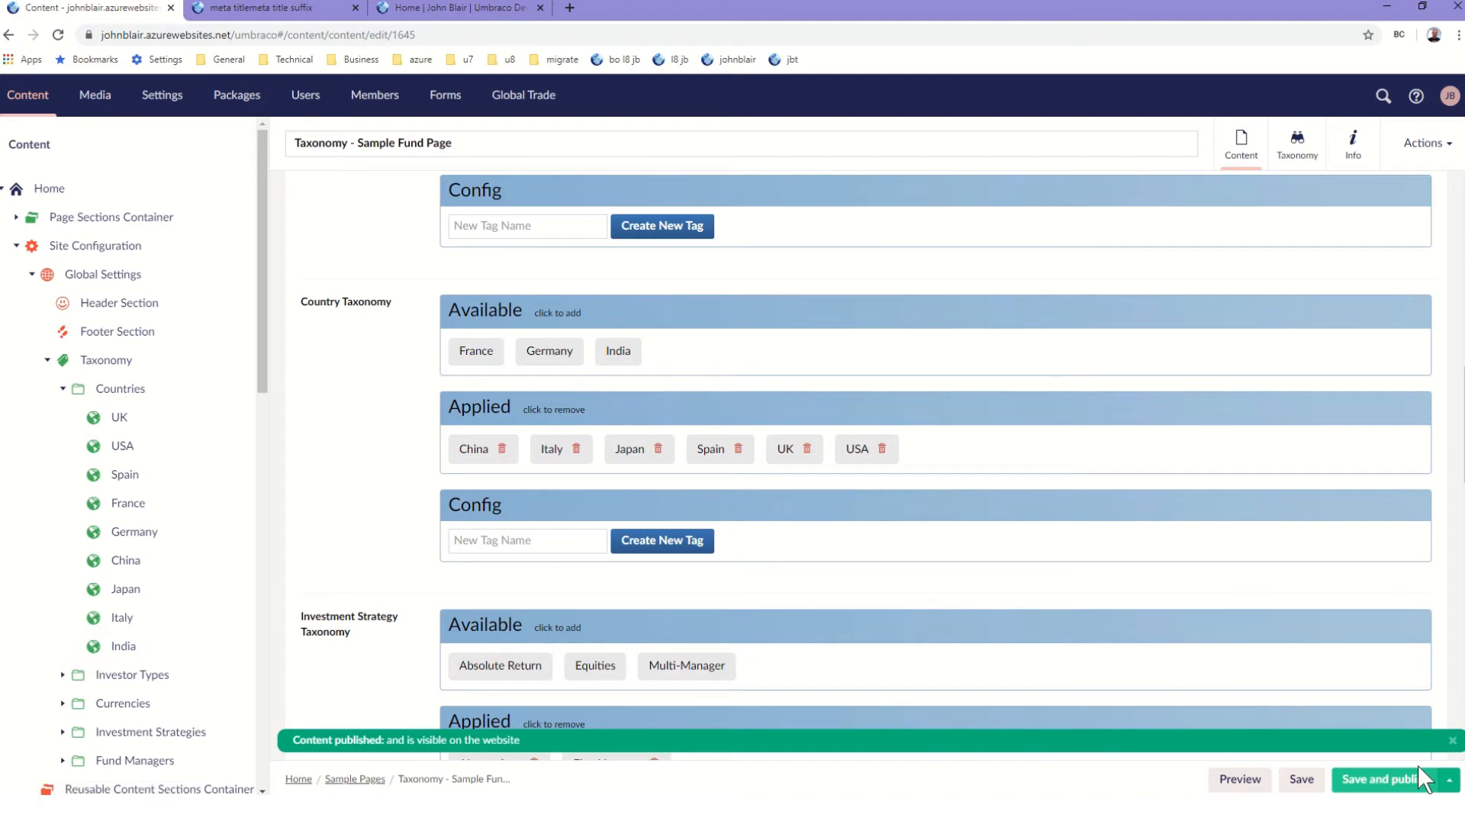
{"action": "left_click", "coordinate": [131, 647]}
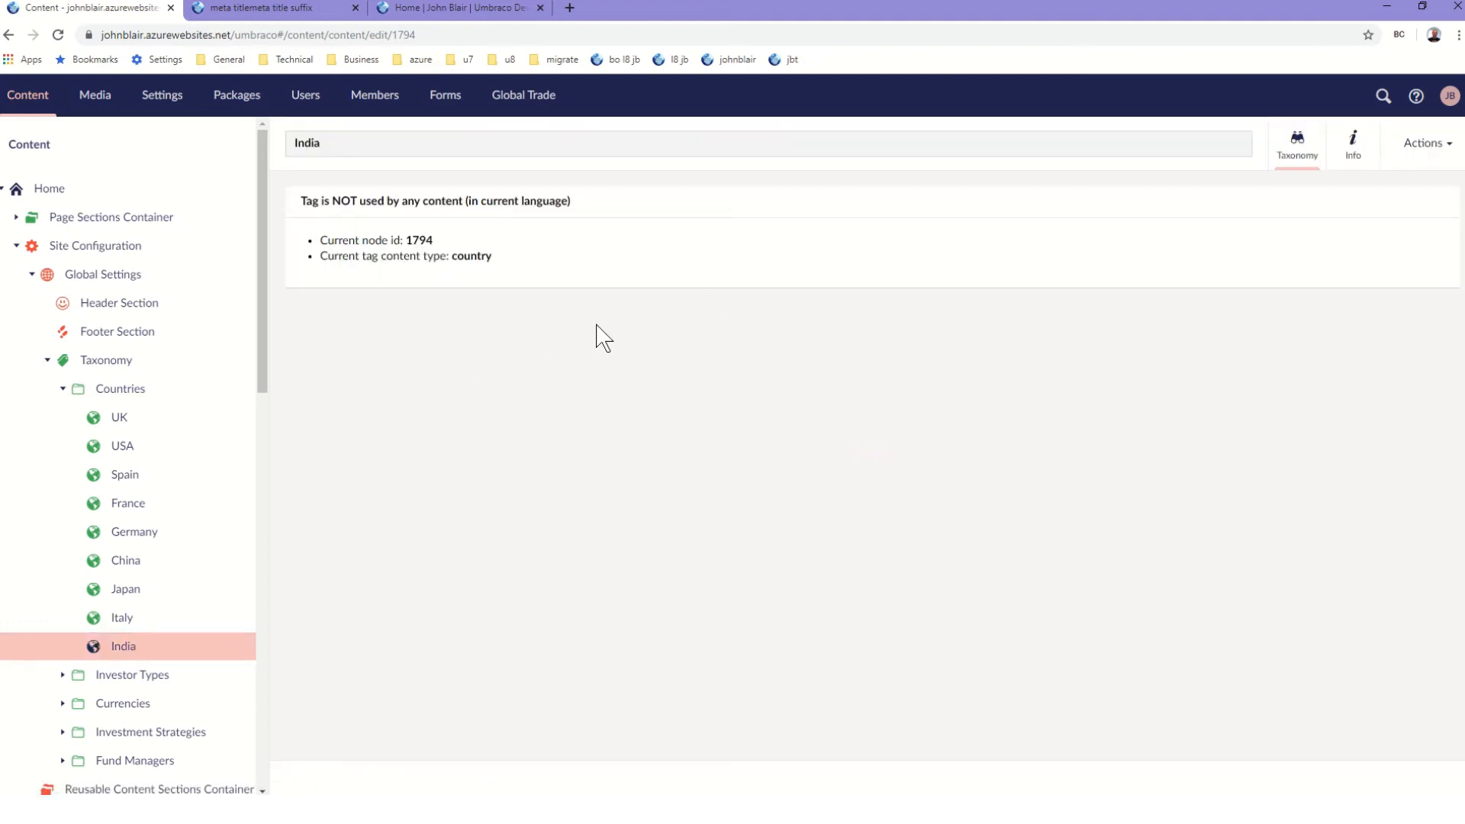
{"action": "left_click", "coordinate": [118, 424]}
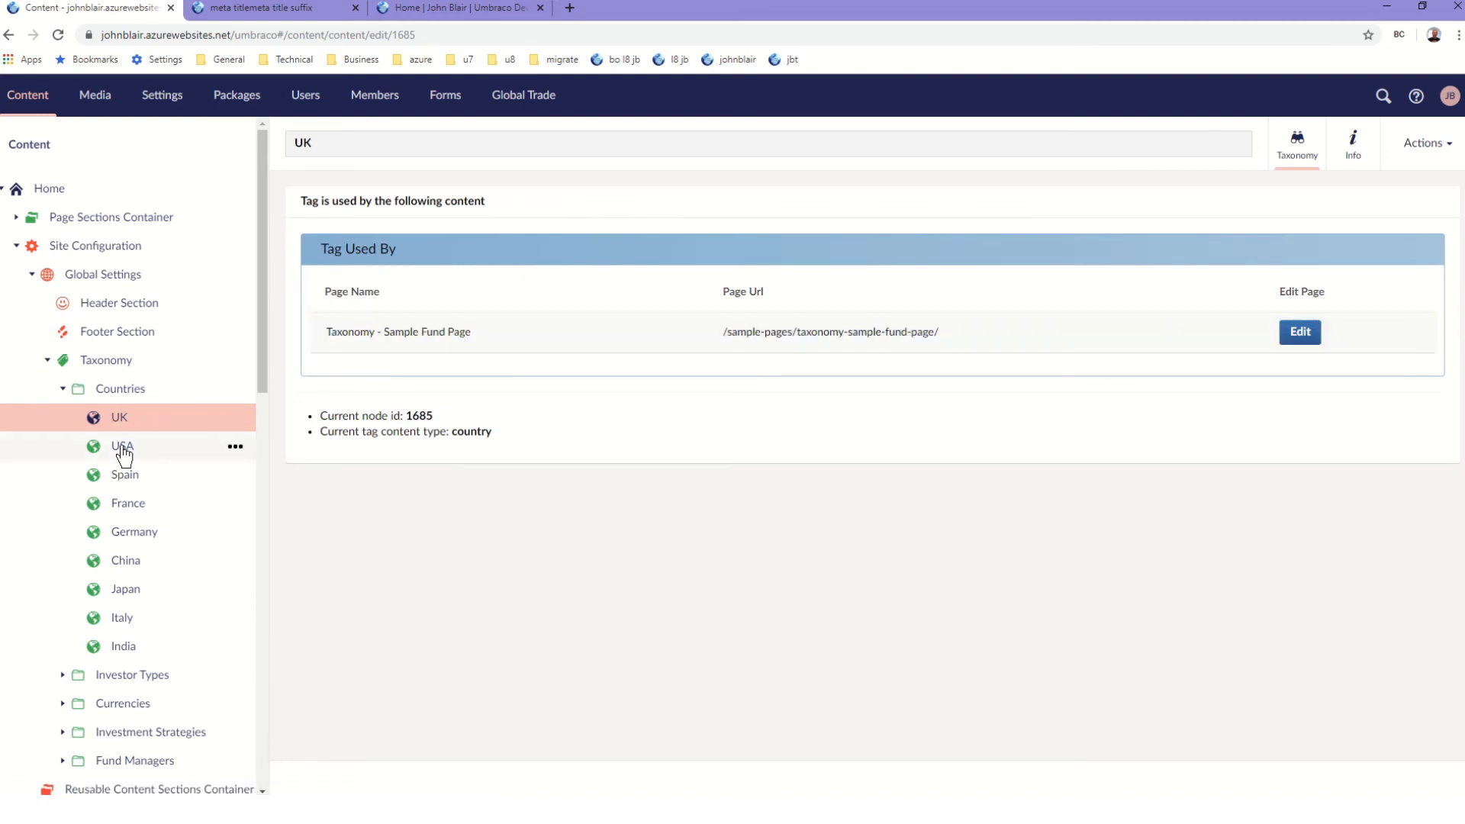
{"action": "left_click", "coordinate": [128, 513]}
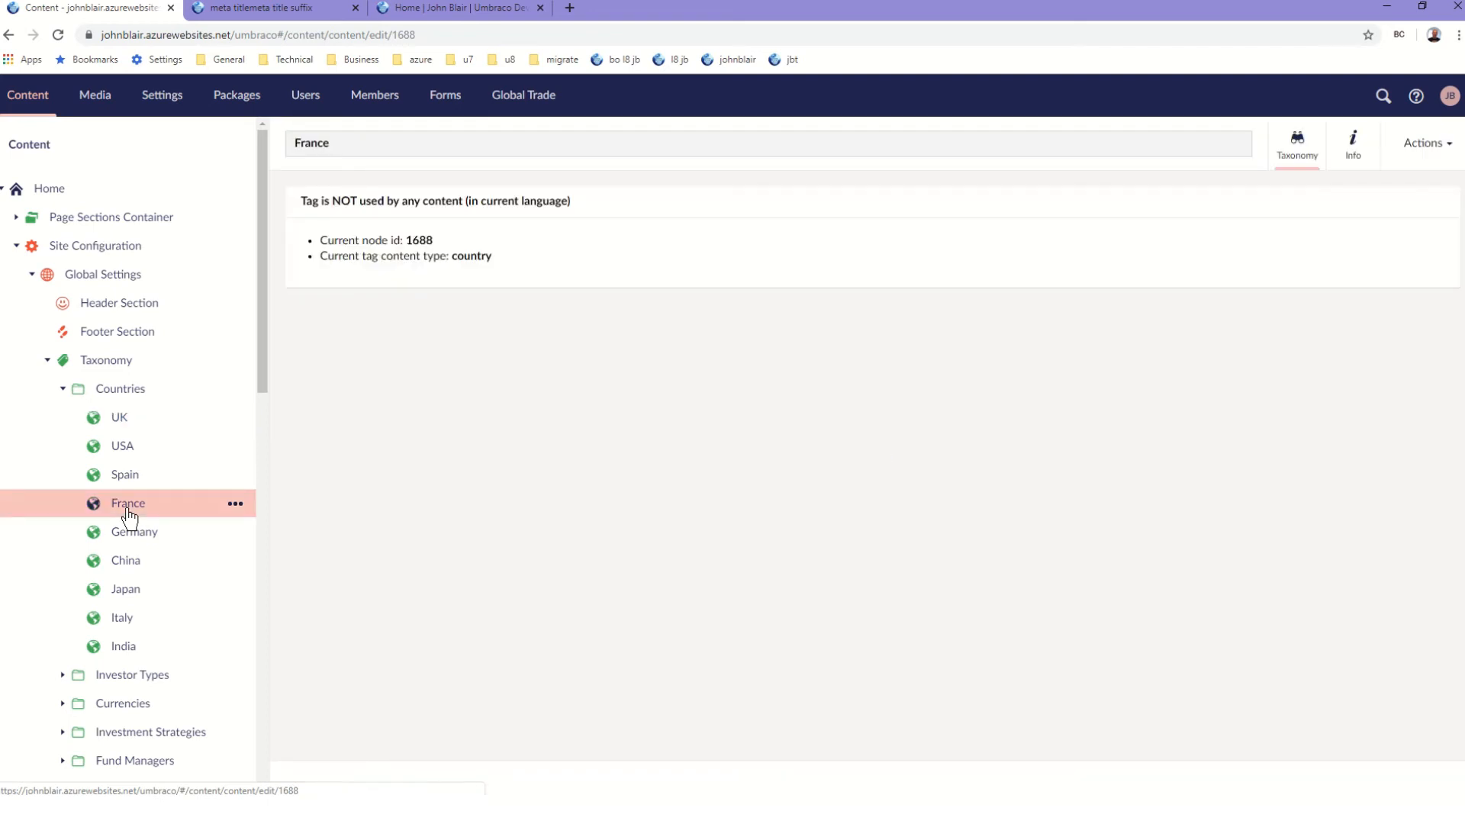
Expand the Investor Types and Currencies taxonomies and open the GBP currency tag to check its usage
{"action": "left_click", "coordinate": [62, 679]}
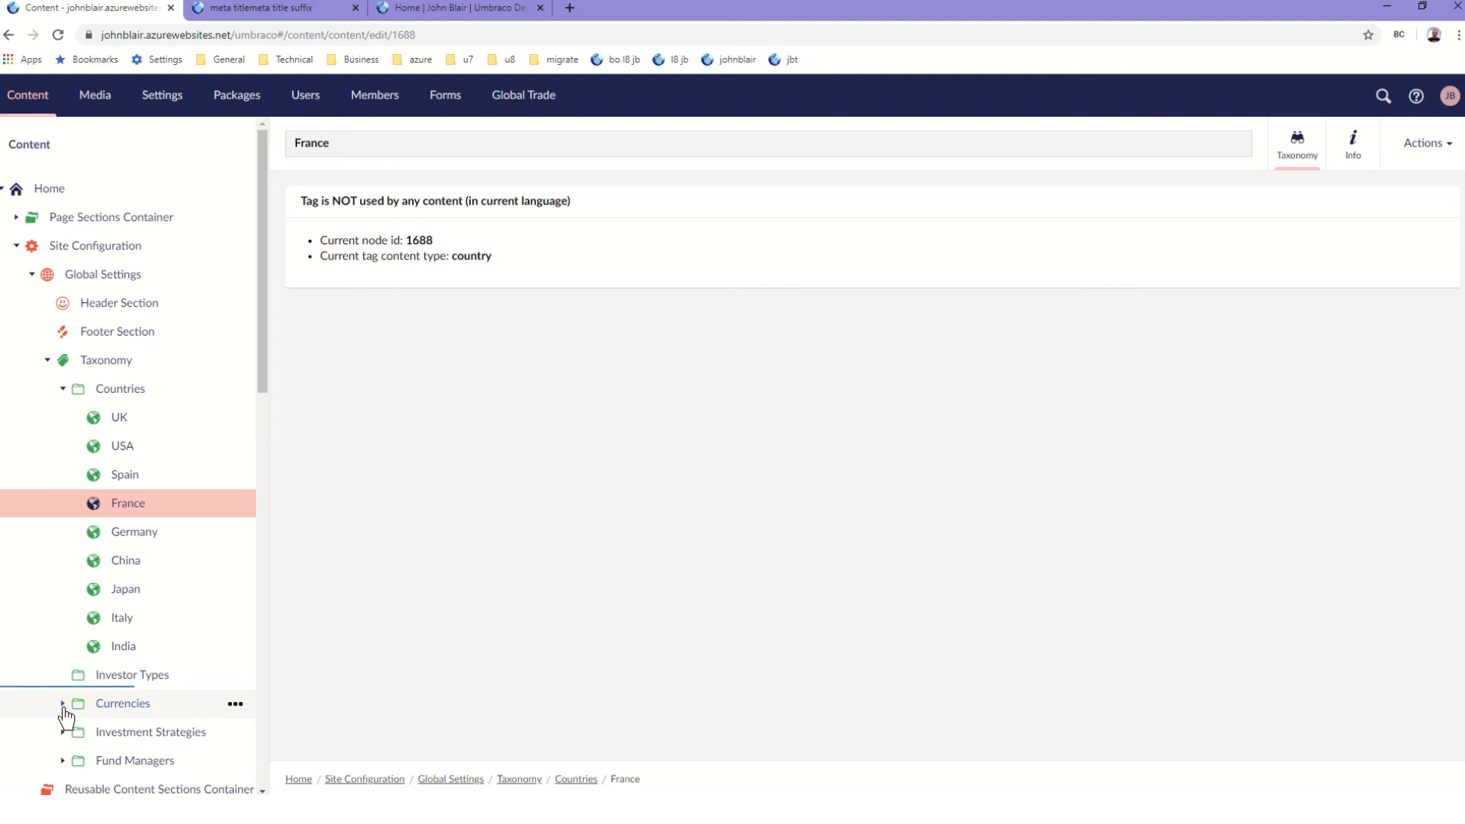
{"action": "scroll", "coordinate": [65, 710], "scroll_direction": "down", "scroll_amount": 3}
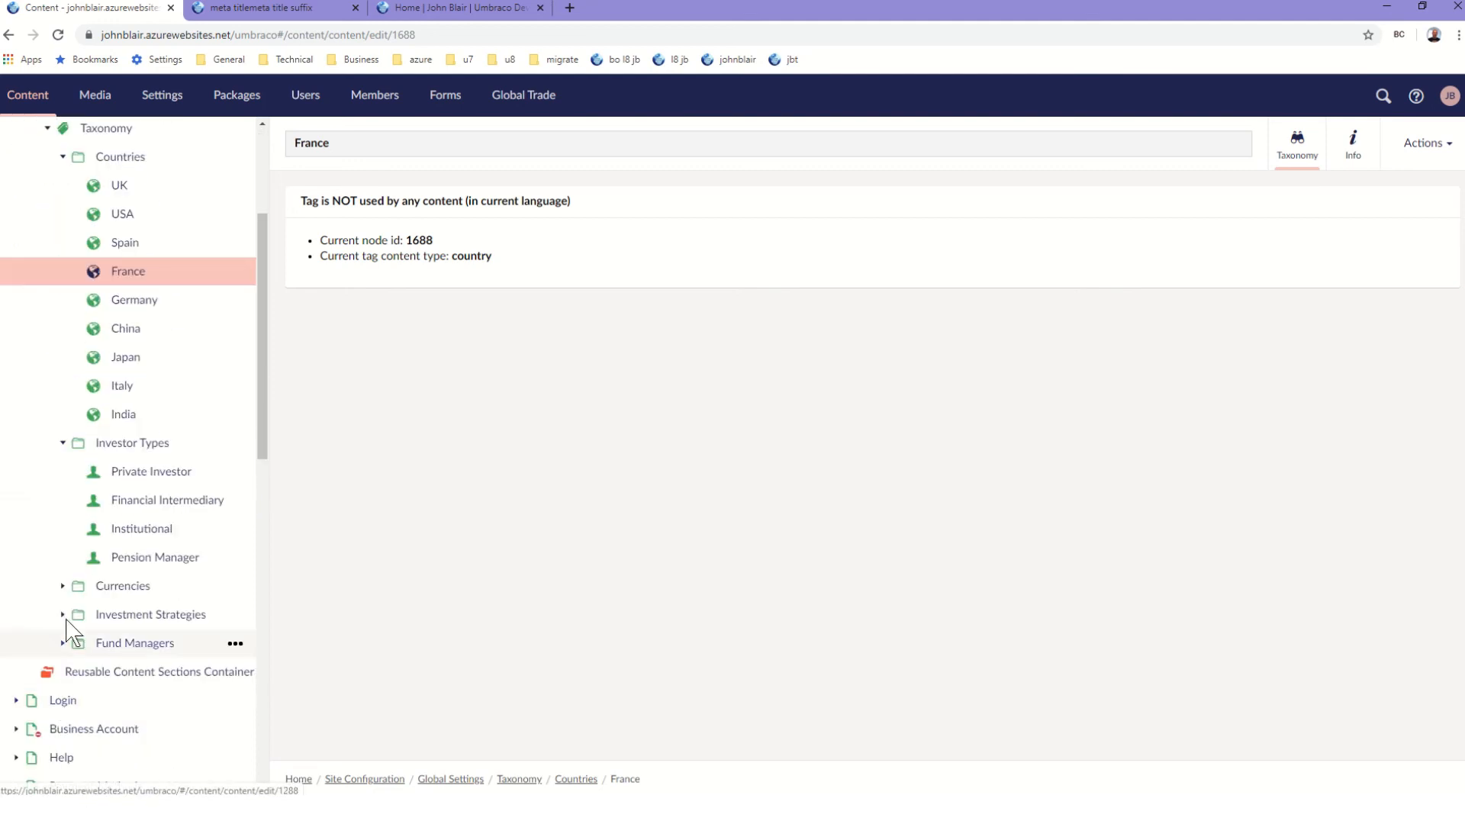
{"action": "left_click", "coordinate": [62, 589]}
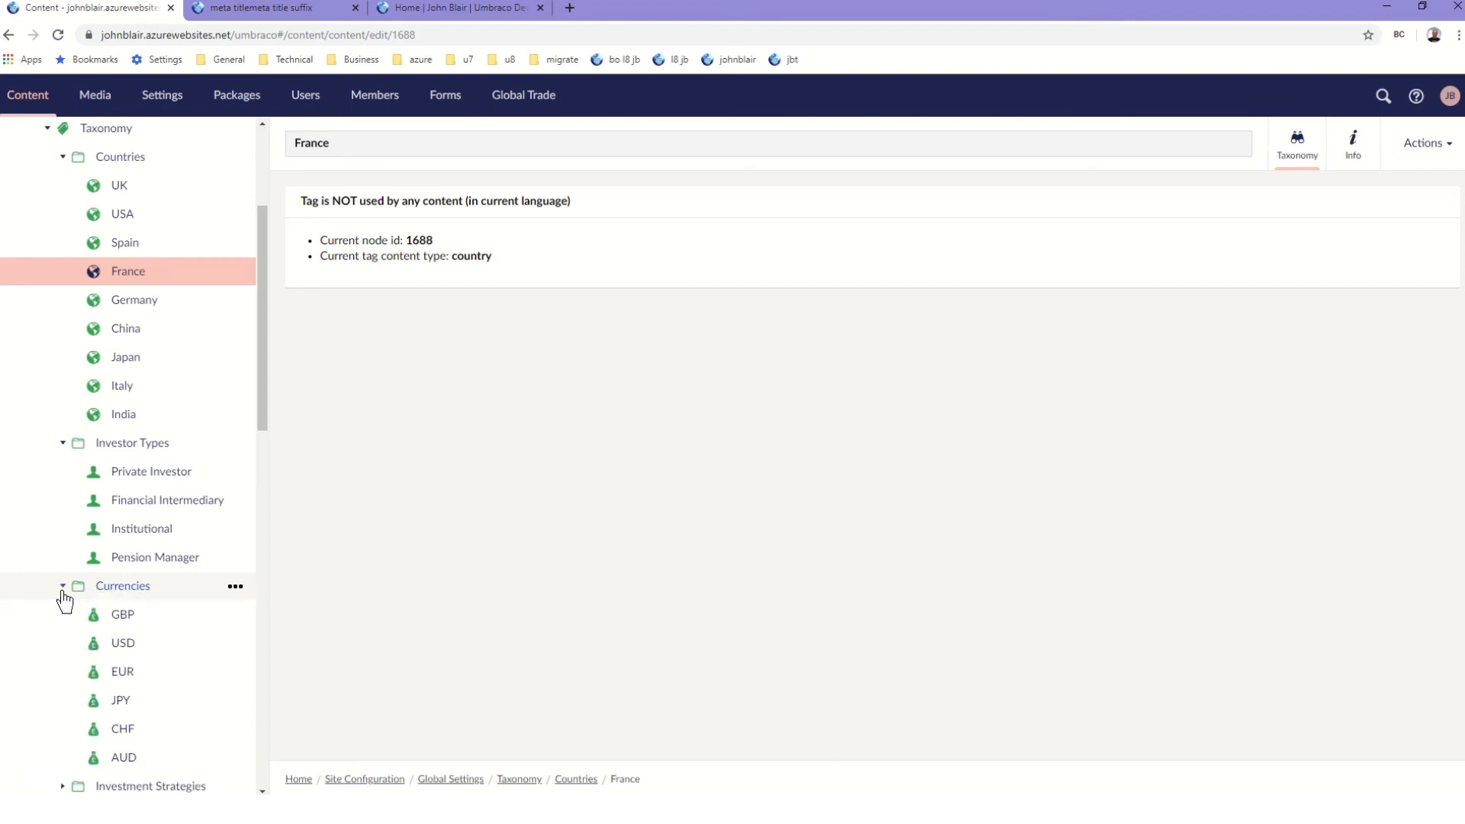
{"action": "left_click", "coordinate": [120, 623]}
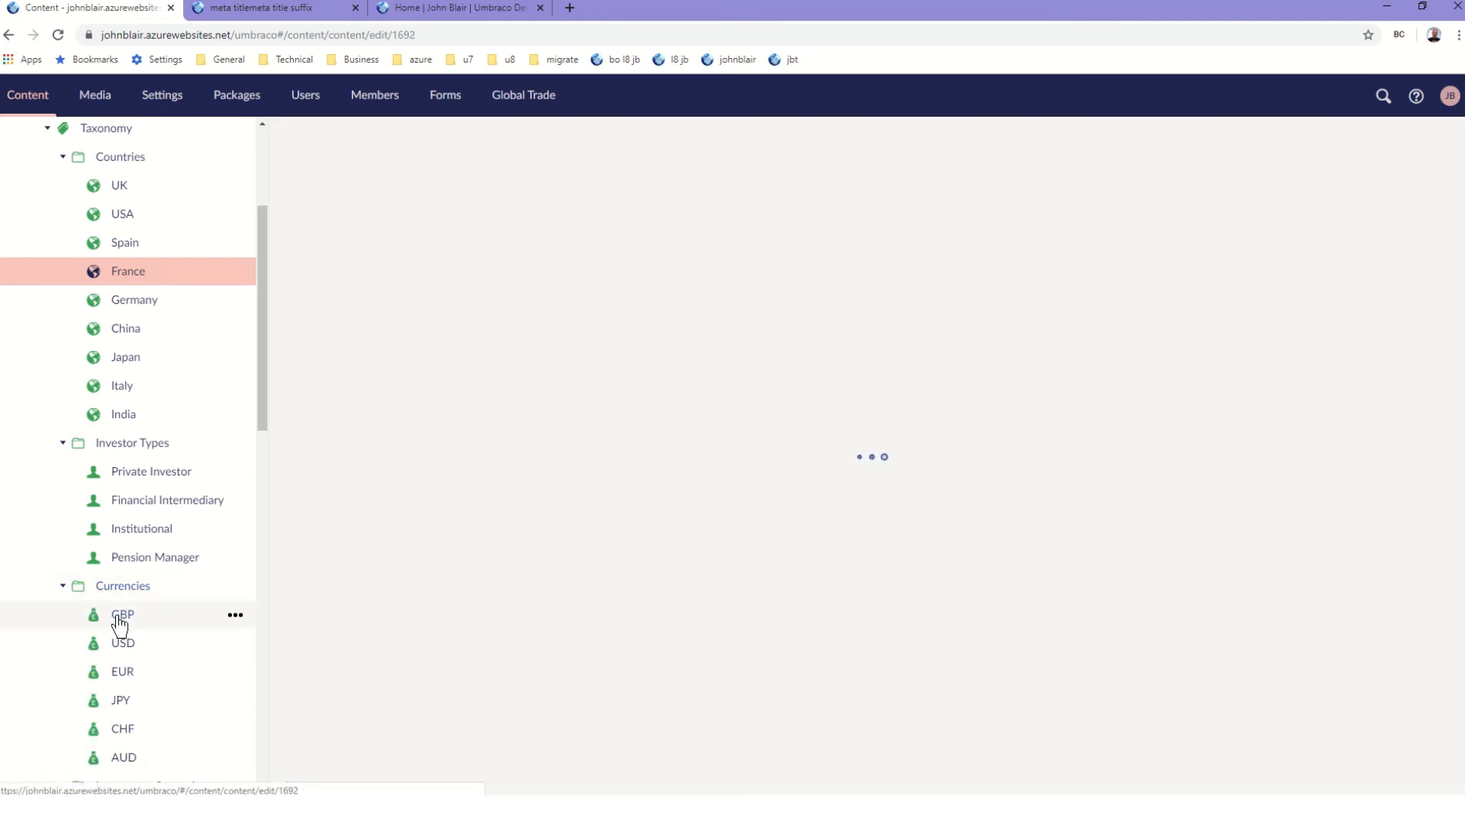